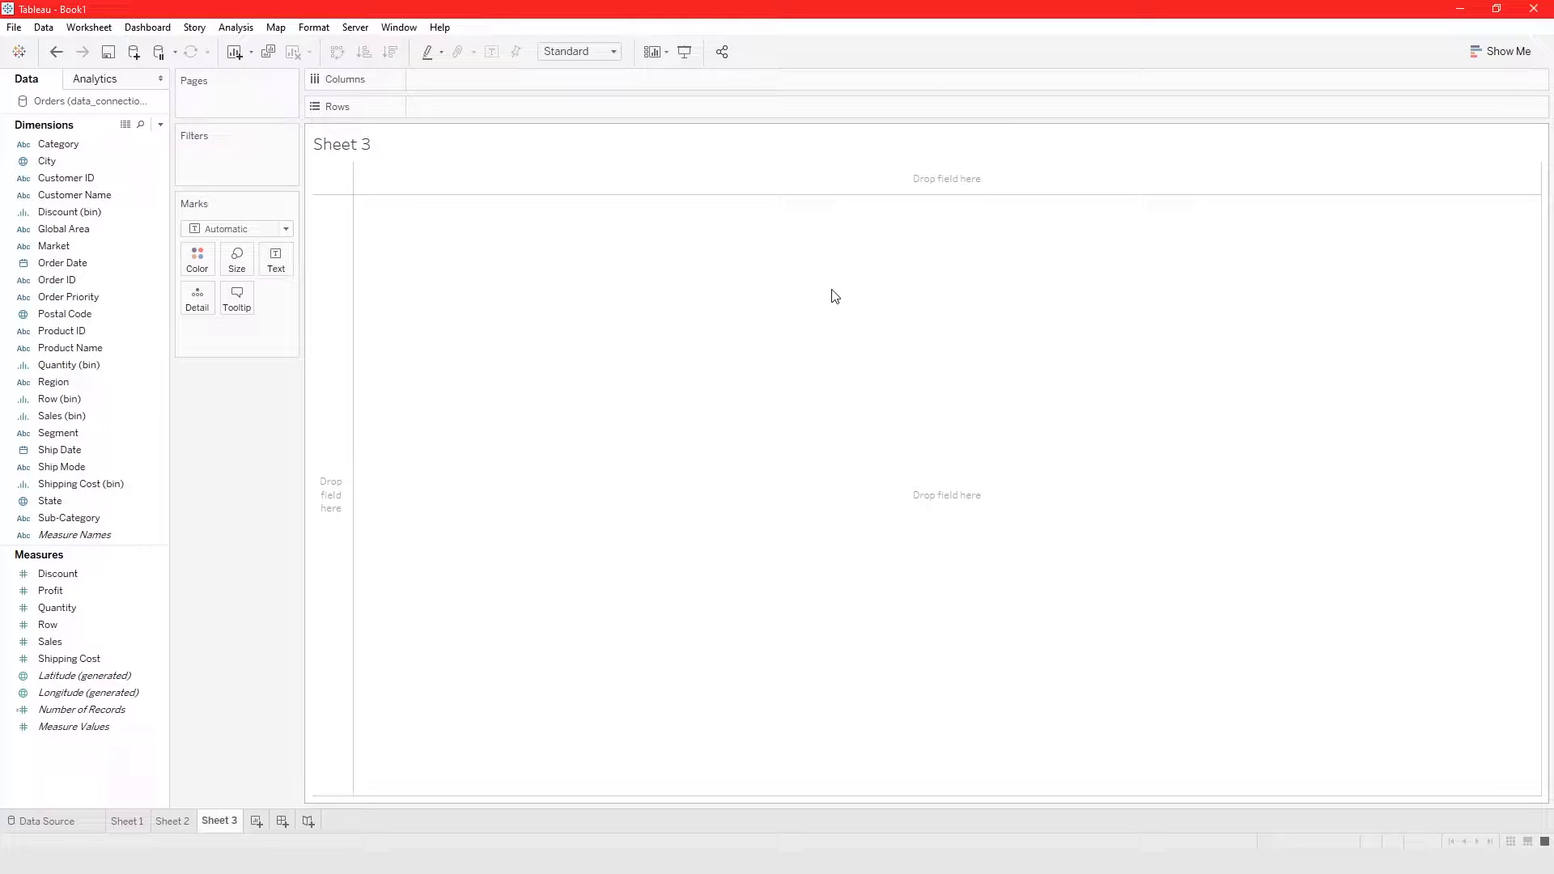
Build a bar chart with Category and Sub-Category as rows and Sales as columns.
{"action": "left_click", "coordinate": [114, 151]}
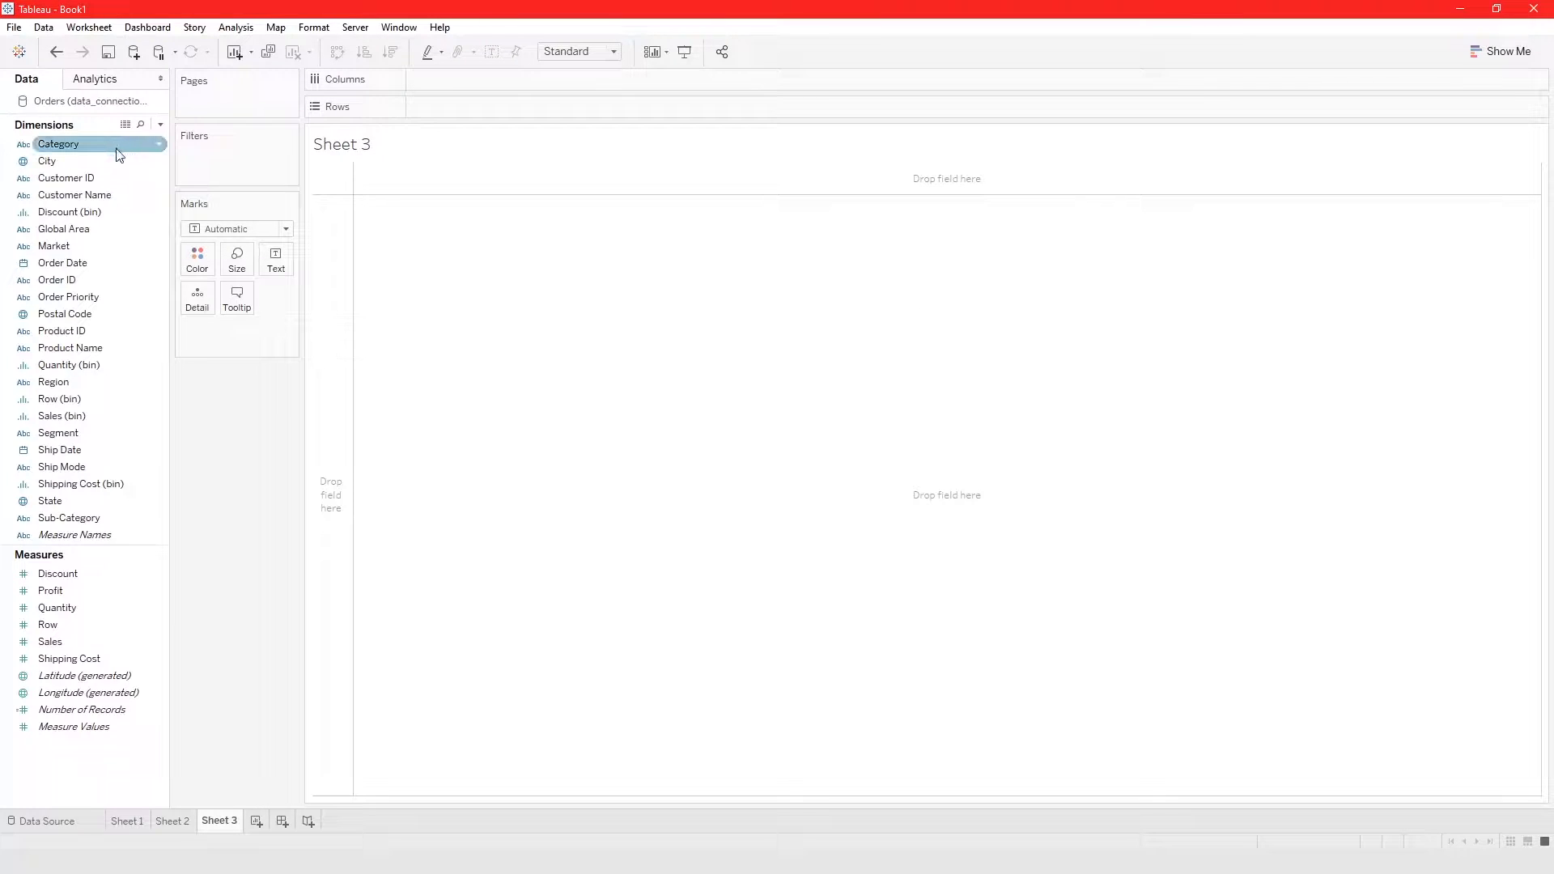
{"action": "left_click_drag", "start_coordinate": [70, 152], "coordinate": [616, 105]}
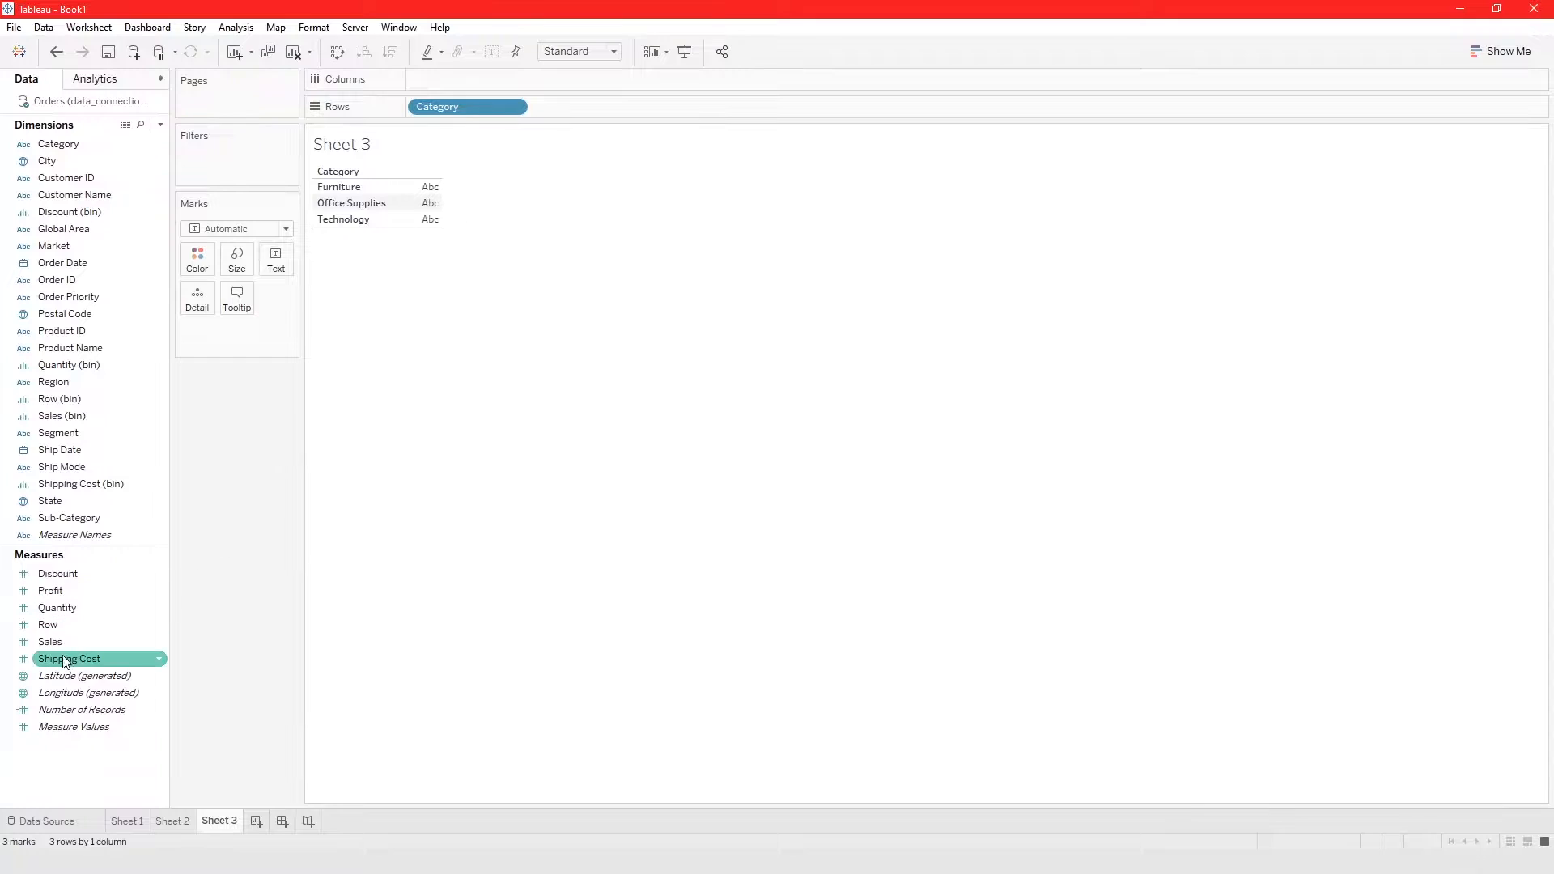
{"action": "left_click_drag", "start_coordinate": [50, 641], "coordinate": [487, 71]}
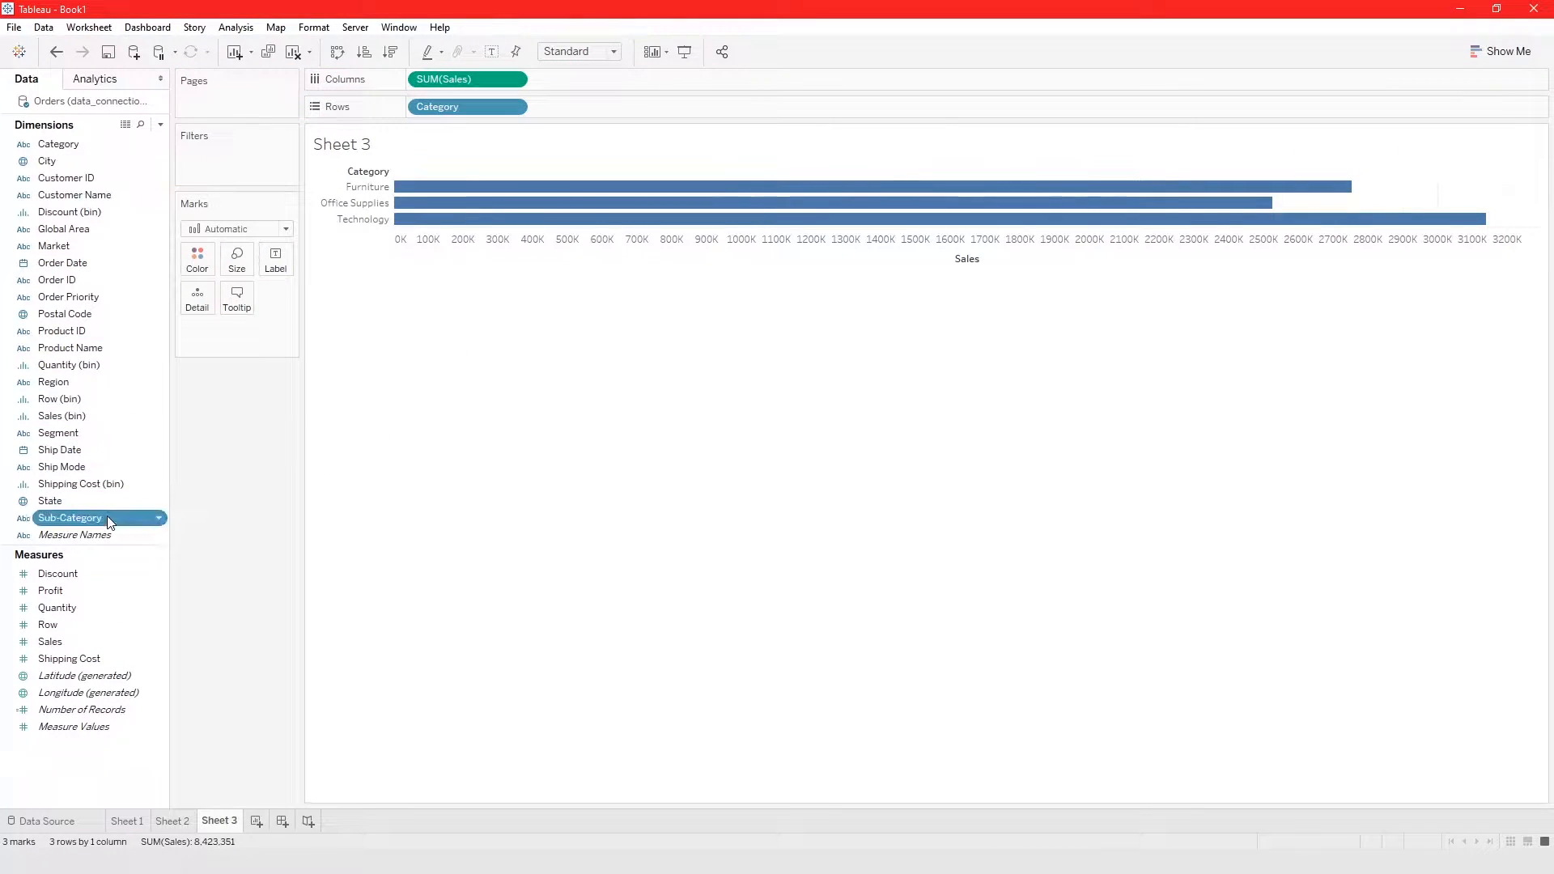
{"action": "left_click_drag", "start_coordinate": [106, 516], "coordinate": [635, 99]}
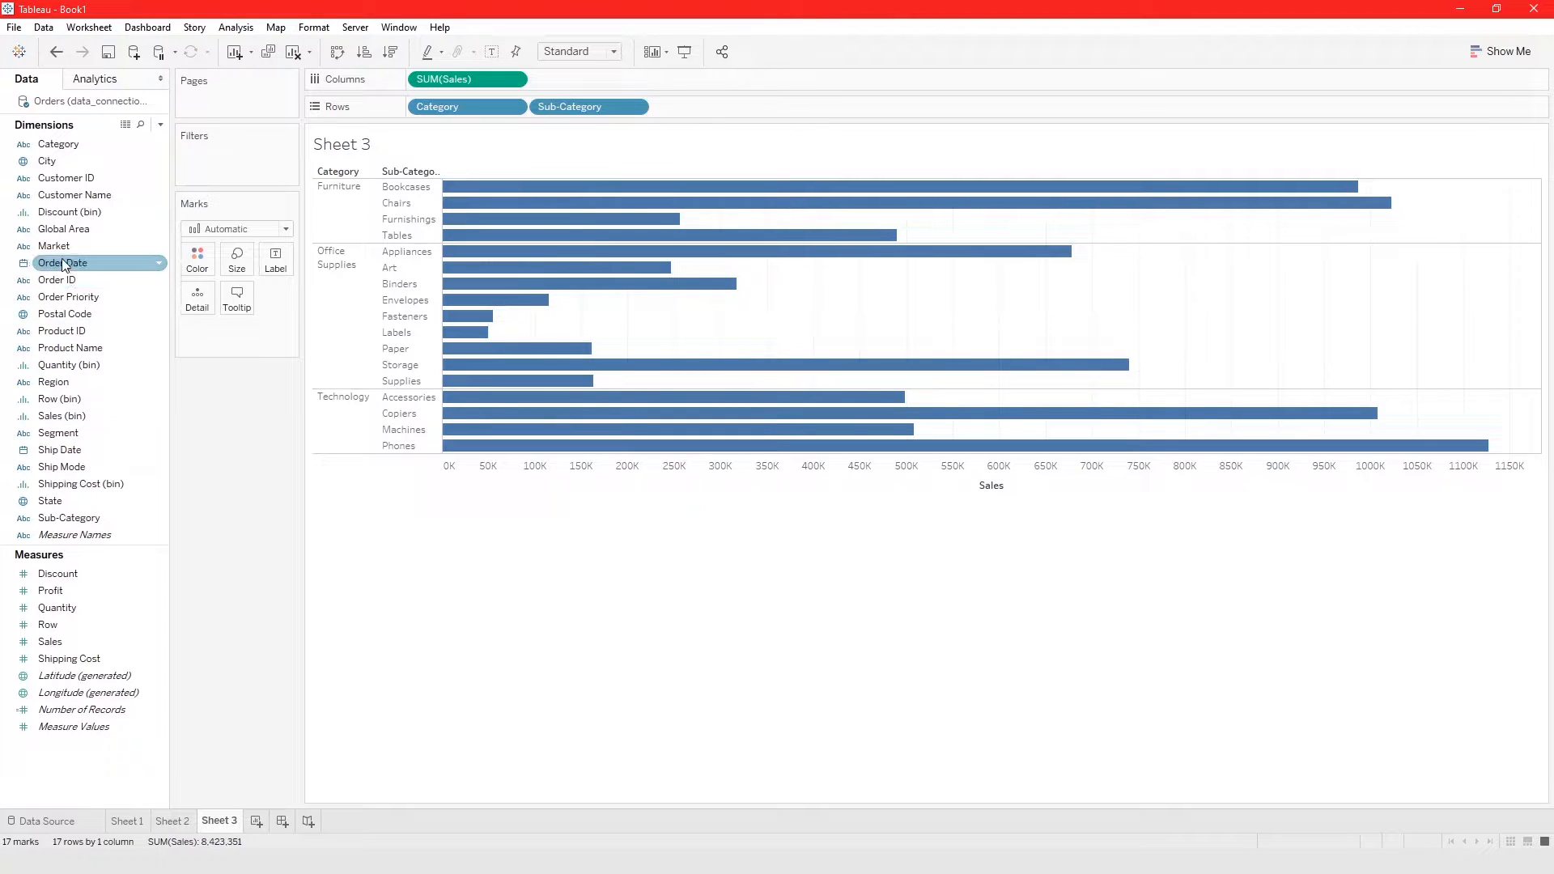
Add an Order Date filter based on Years, with all years from 2011 to 2014 selected.
{"action": "left_click_drag", "start_coordinate": [65, 264], "coordinate": [202, 154]}
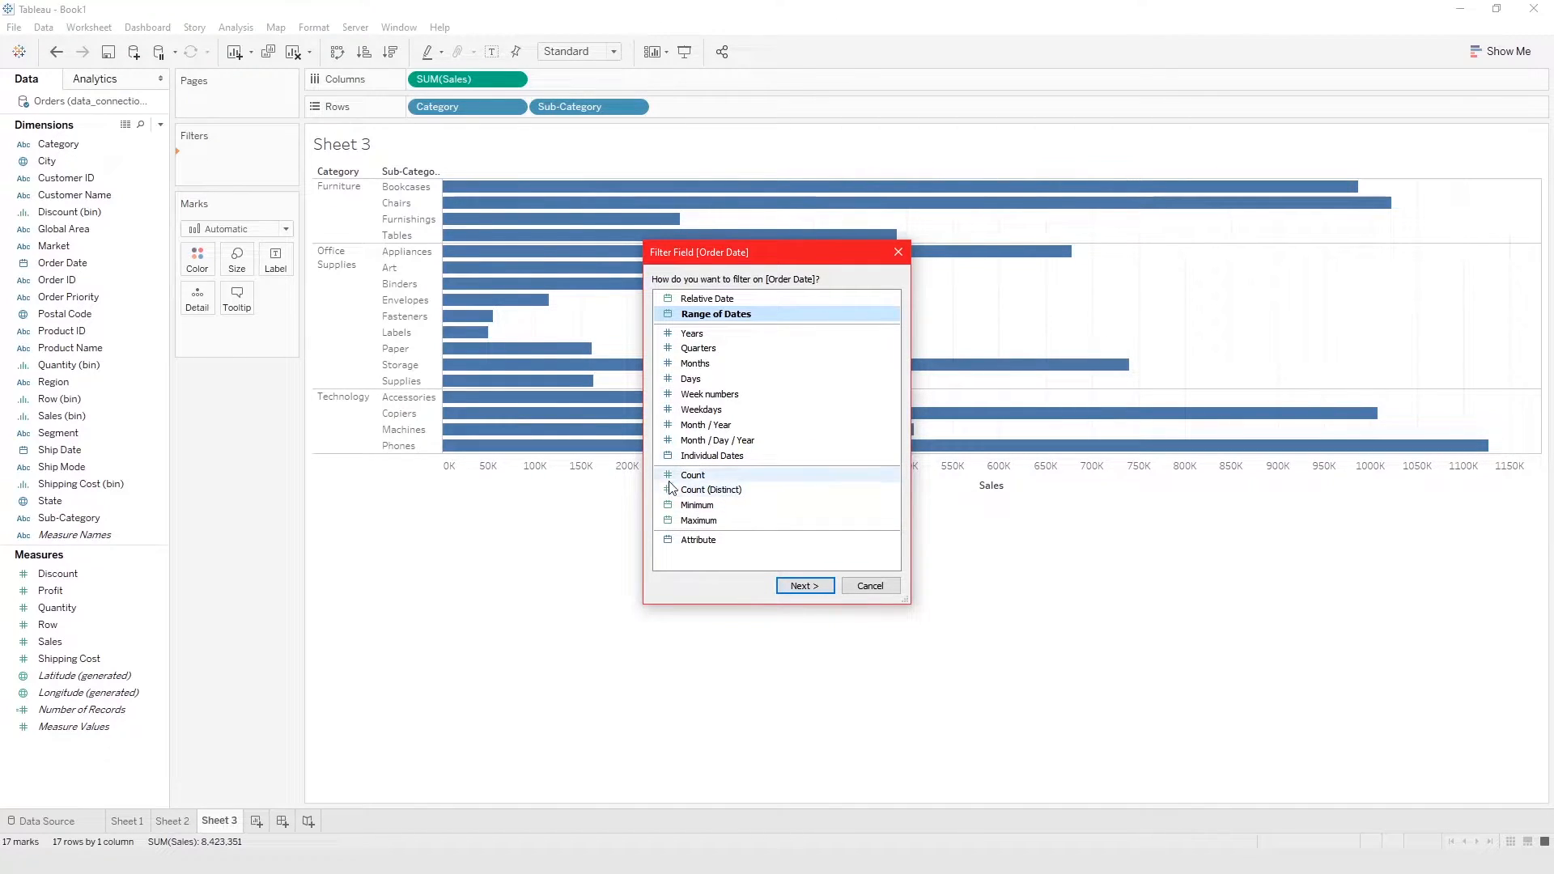
{"action": "left_click", "coordinate": [775, 338]}
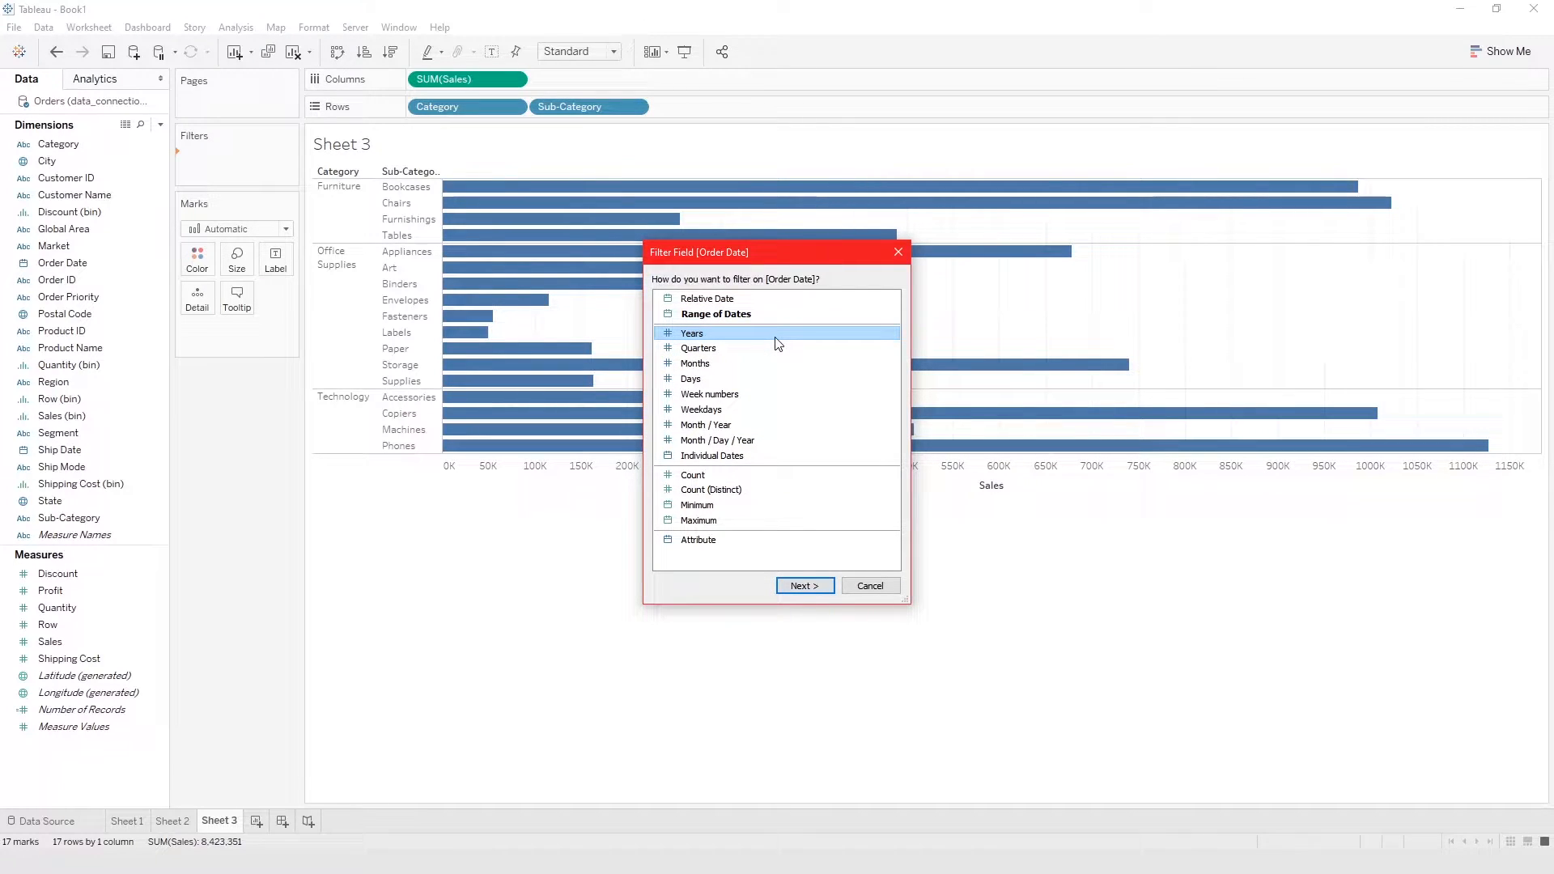
{"action": "left_click", "coordinate": [804, 586]}
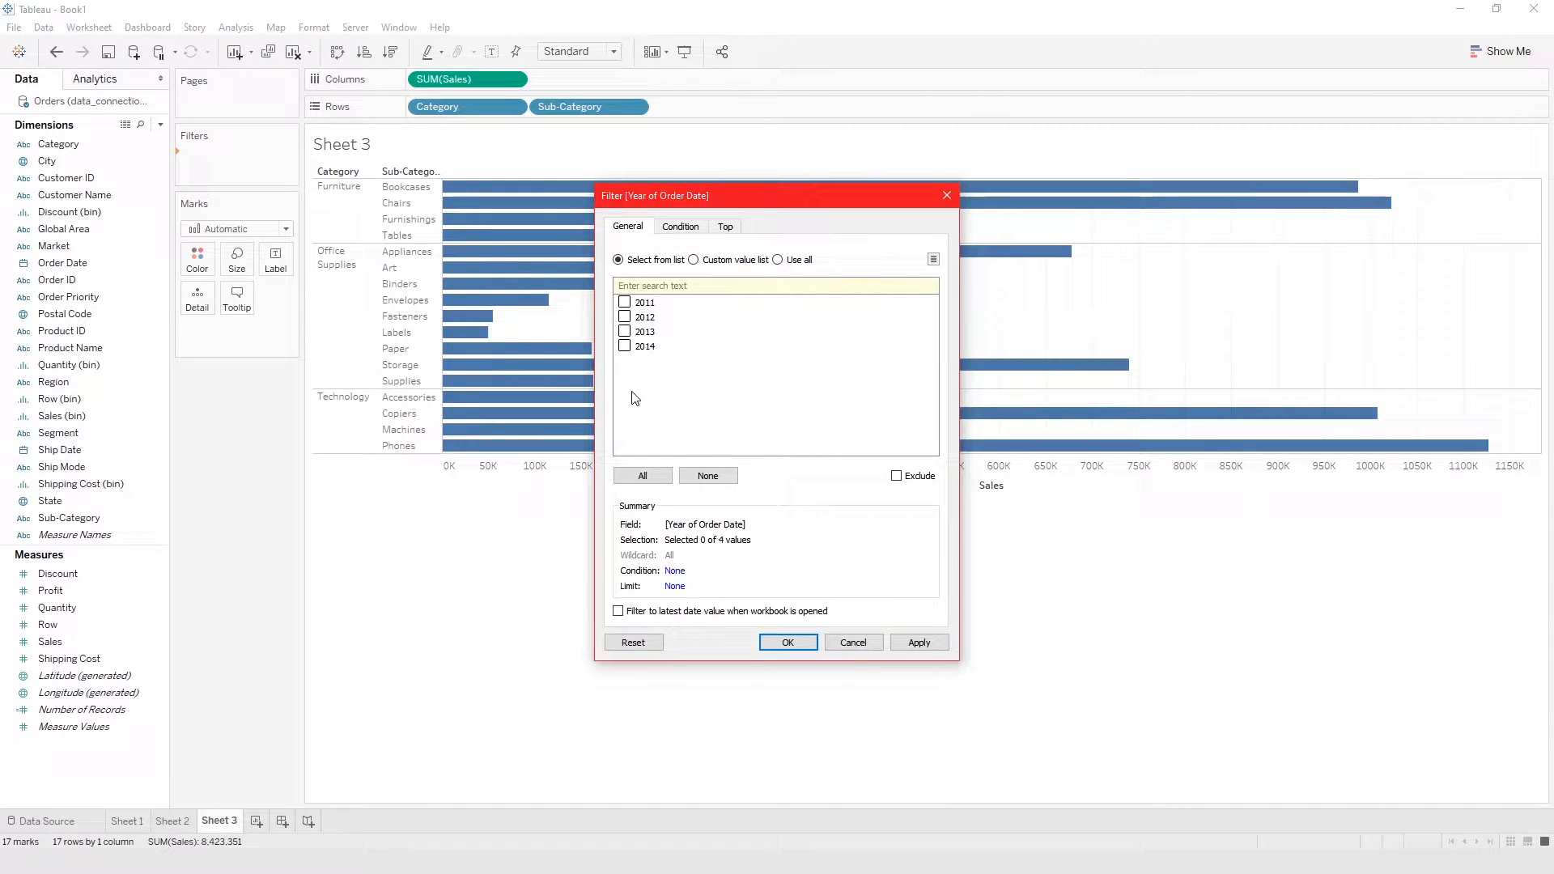
{"action": "left_click", "coordinate": [649, 474]}
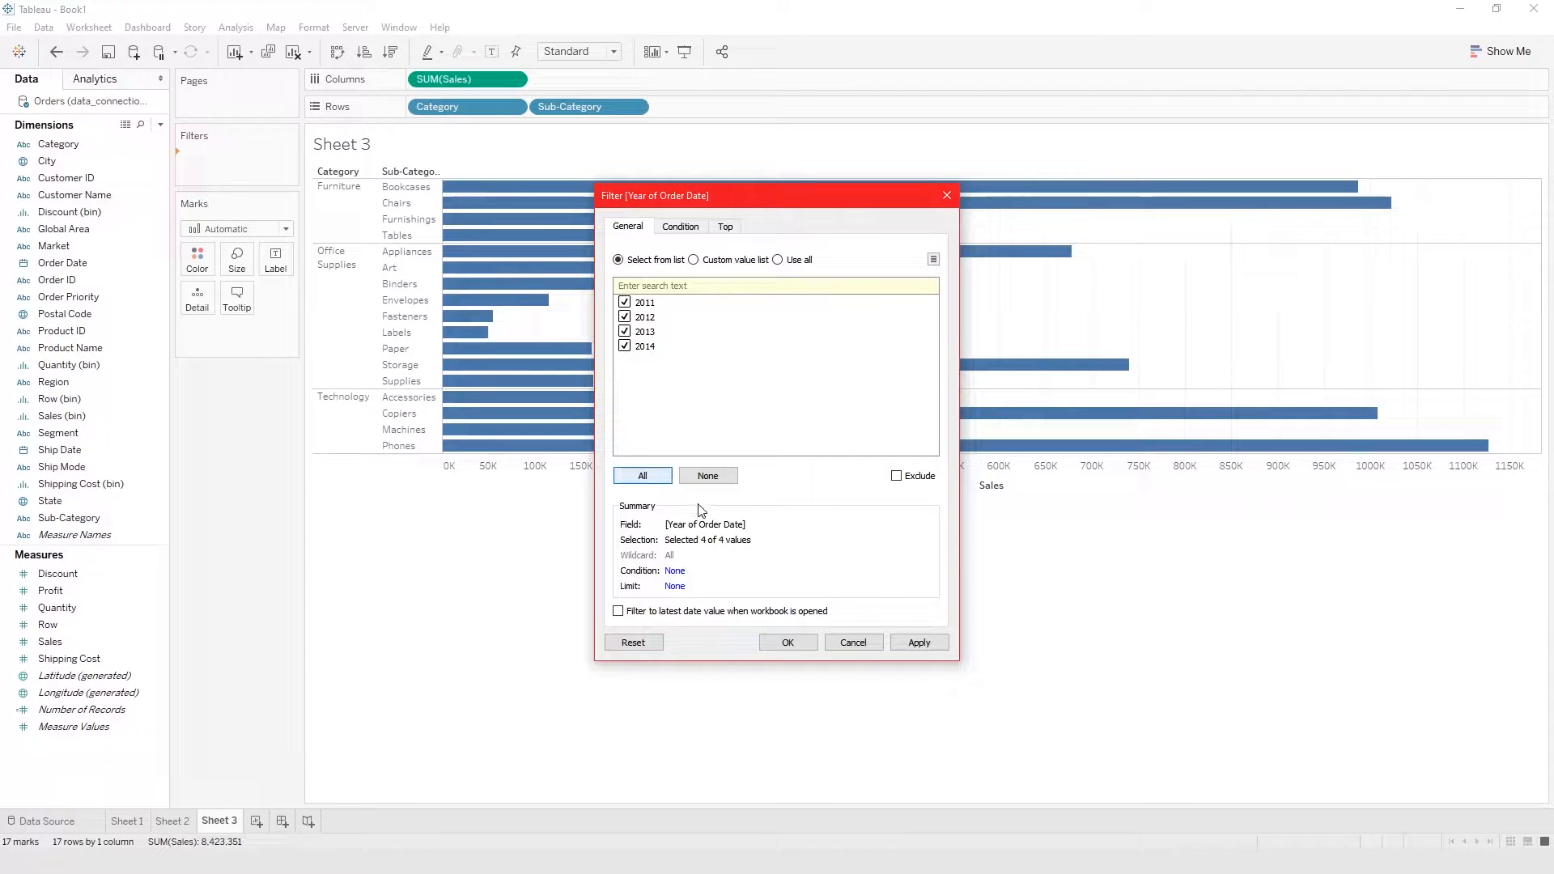
{"action": "left_click", "coordinate": [788, 642]}
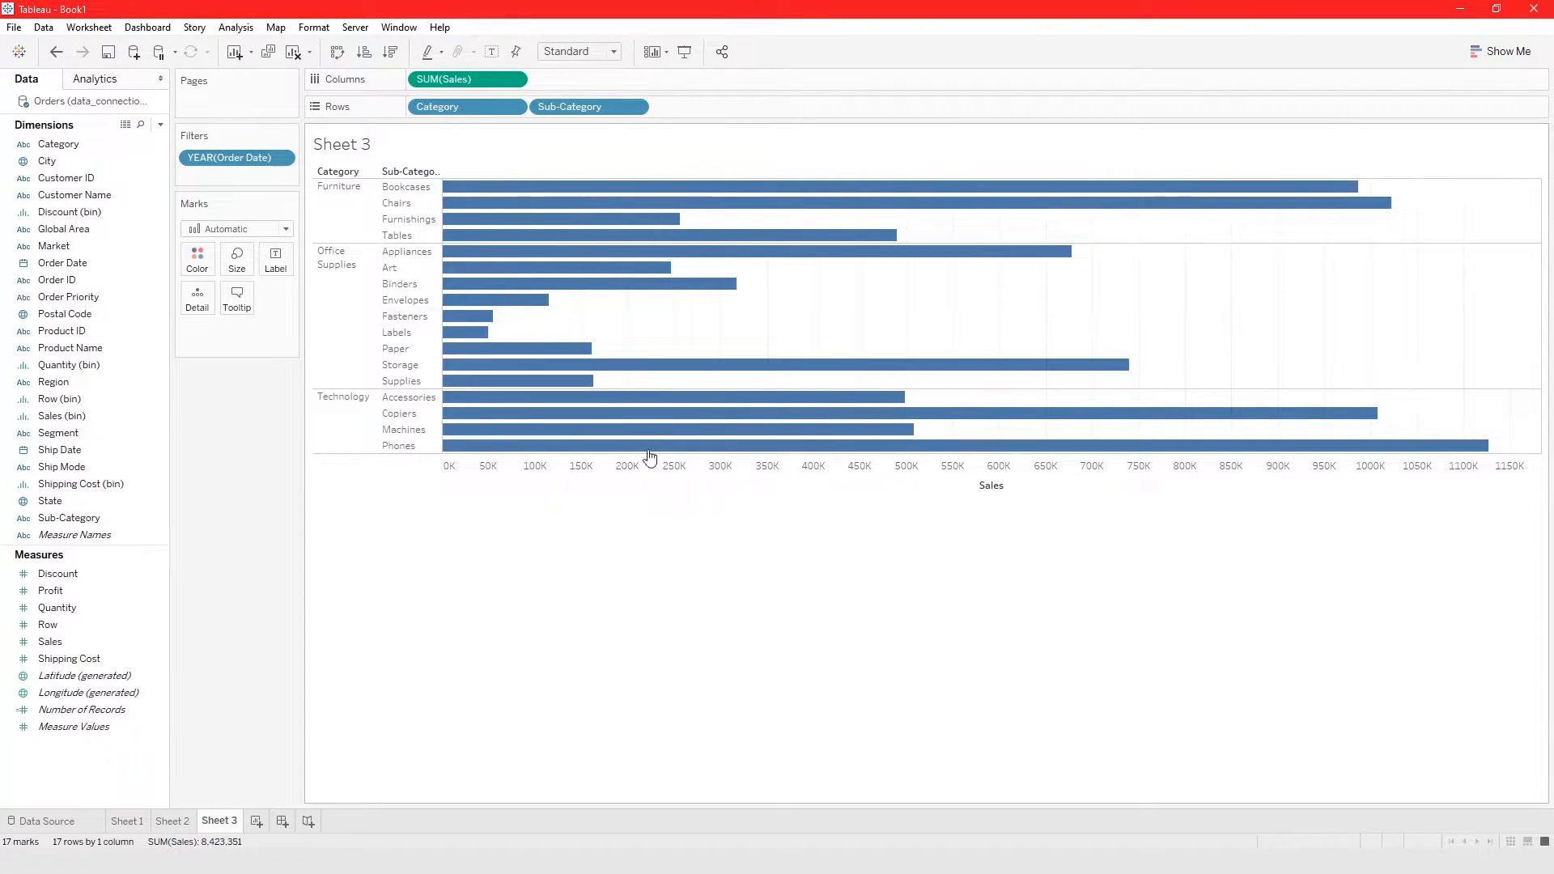
Show the Order Date year filter beside the chart and limit it to 2012 and 2014.
{"action": "mouse_move", "coordinate": [631, 279]}
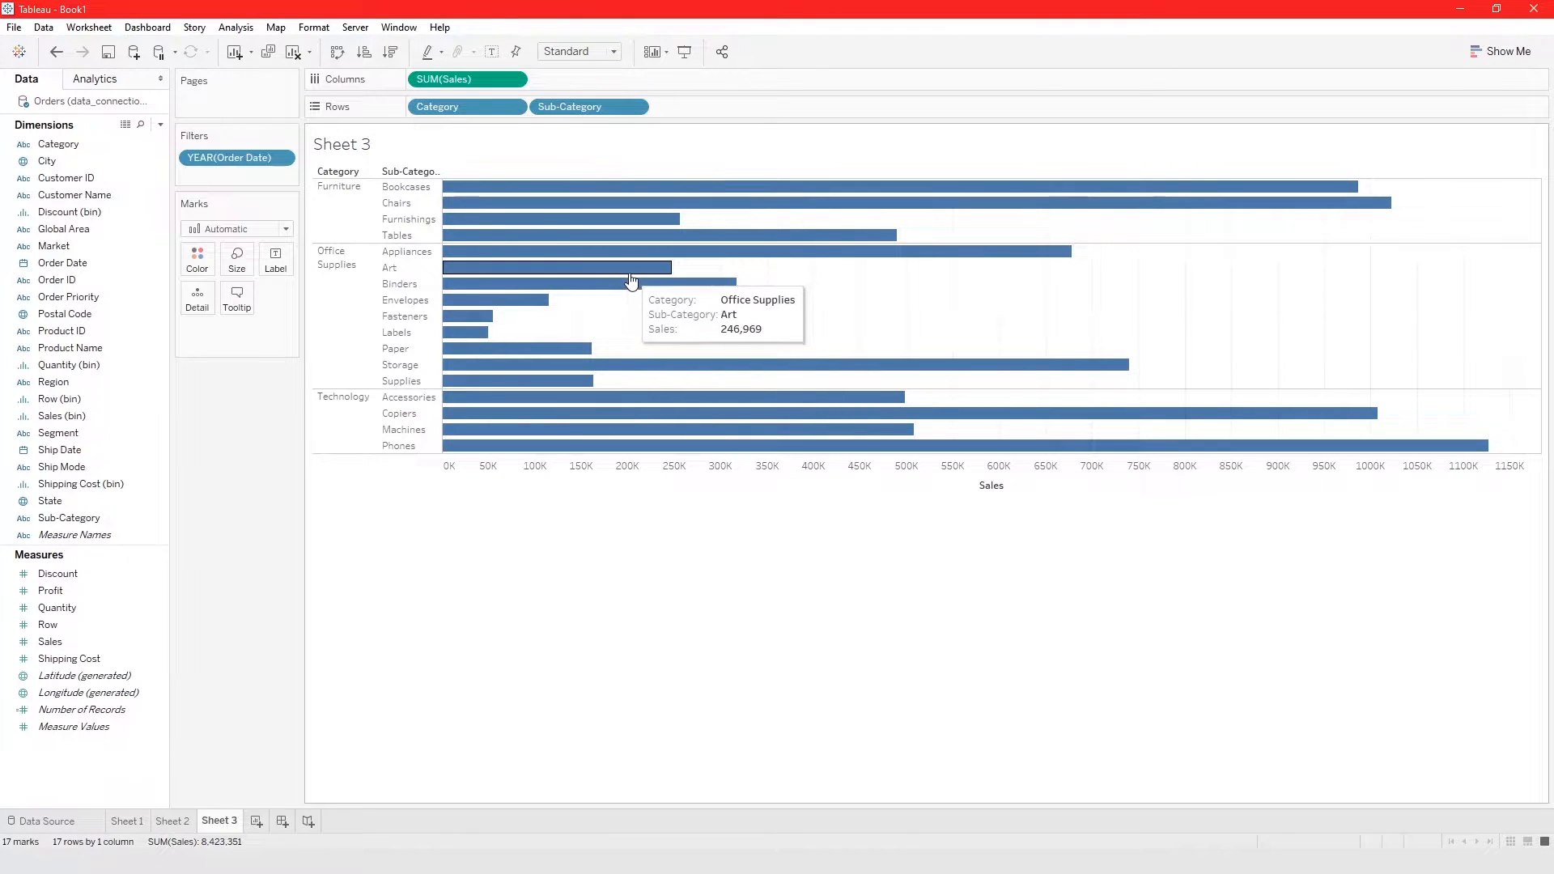
{"action": "left_click", "coordinate": [281, 158]}
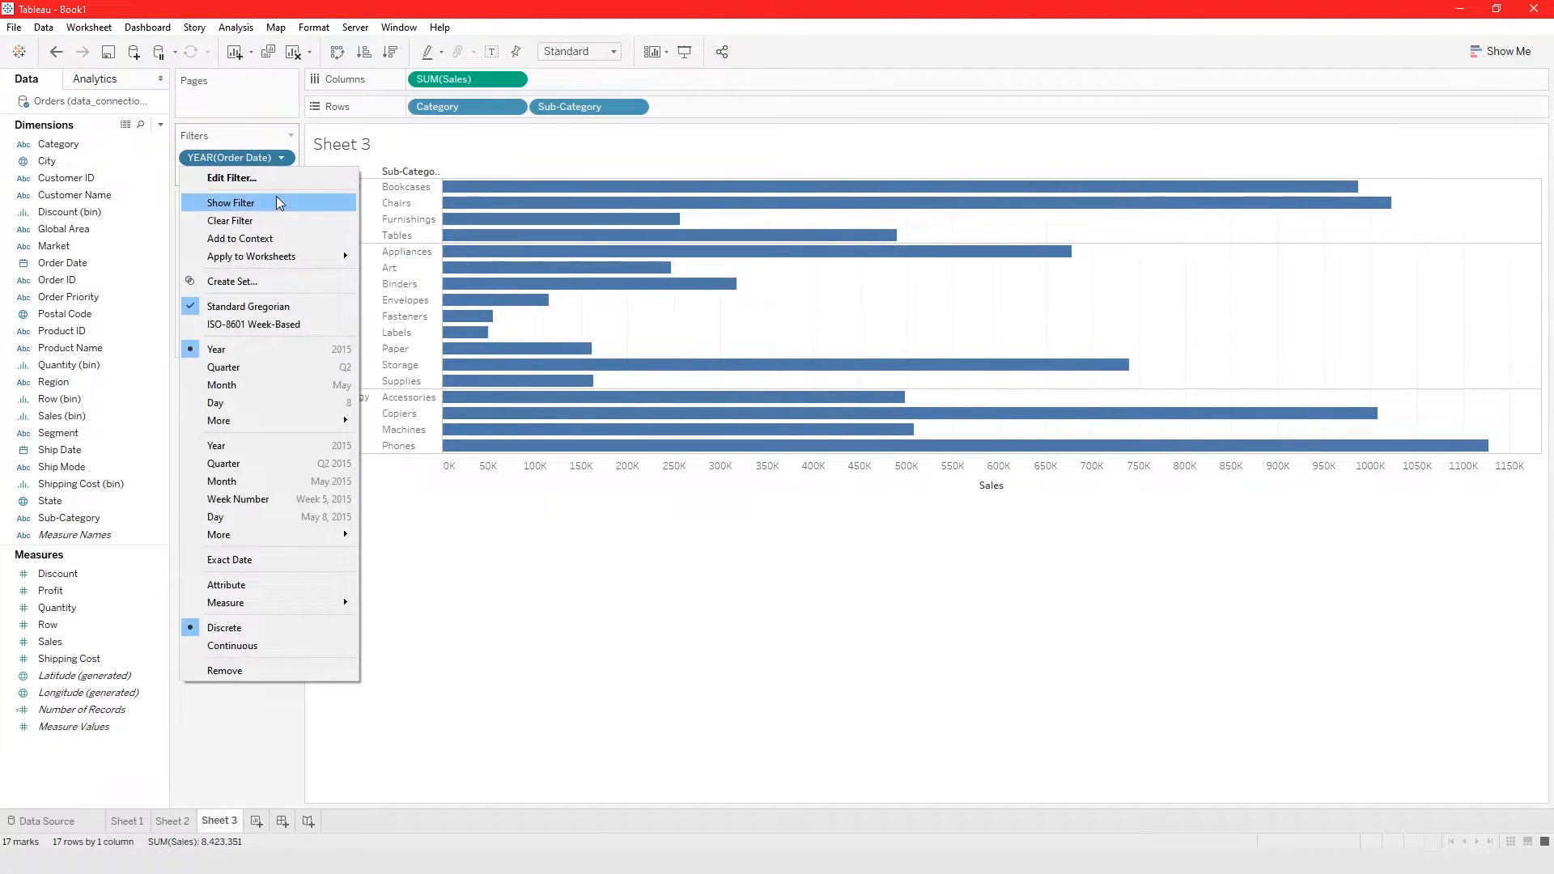
{"action": "left_click", "coordinate": [276, 203]}
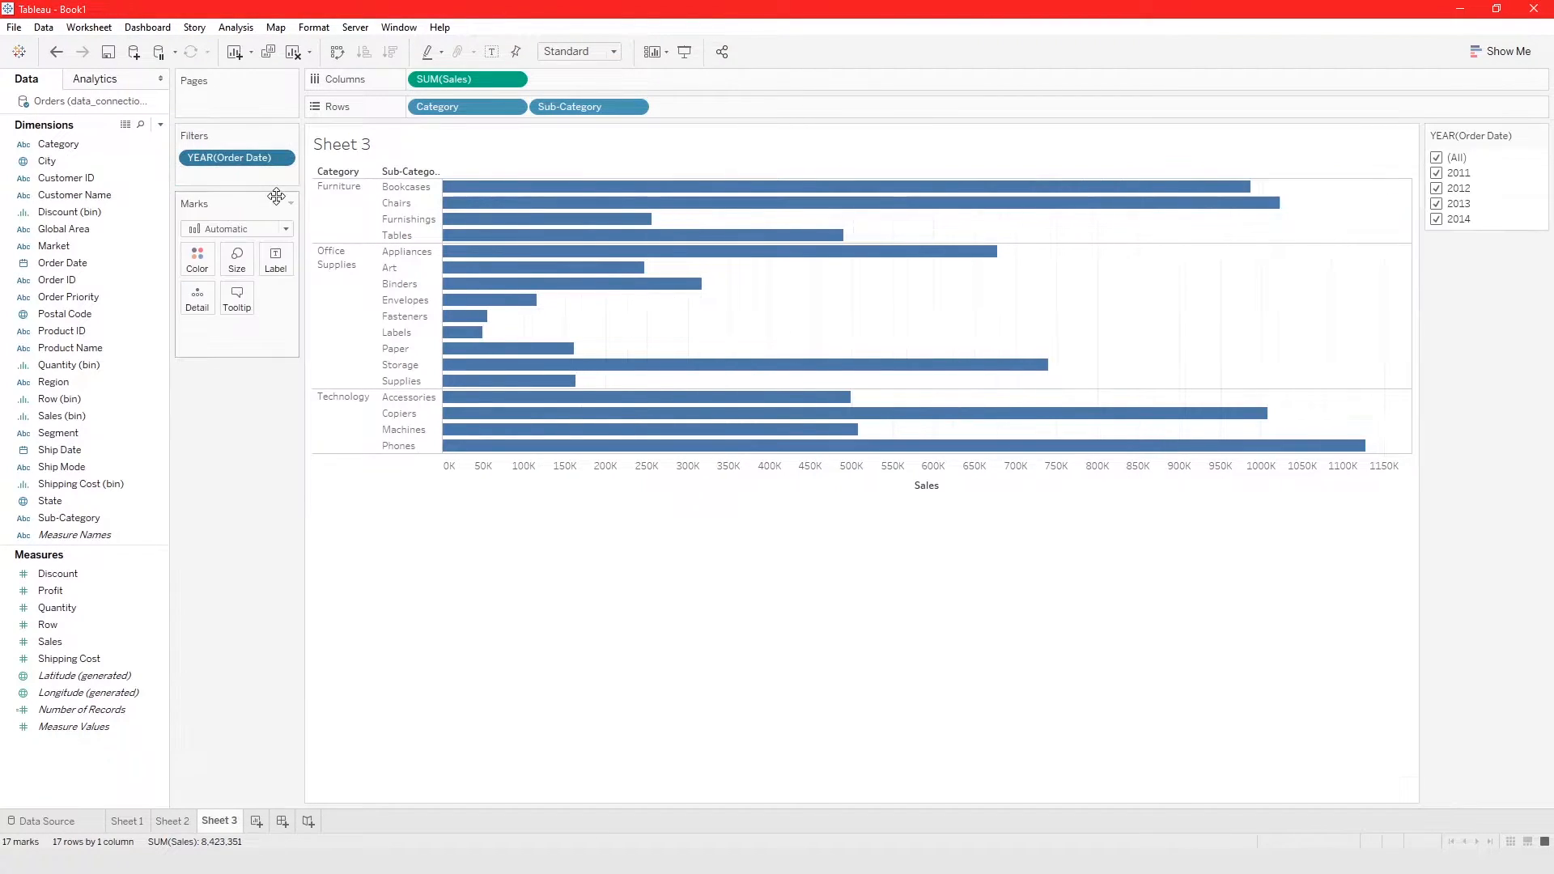
{"action": "left_click", "coordinate": [1436, 158]}
{"action": "left_click", "coordinate": [1437, 189]}
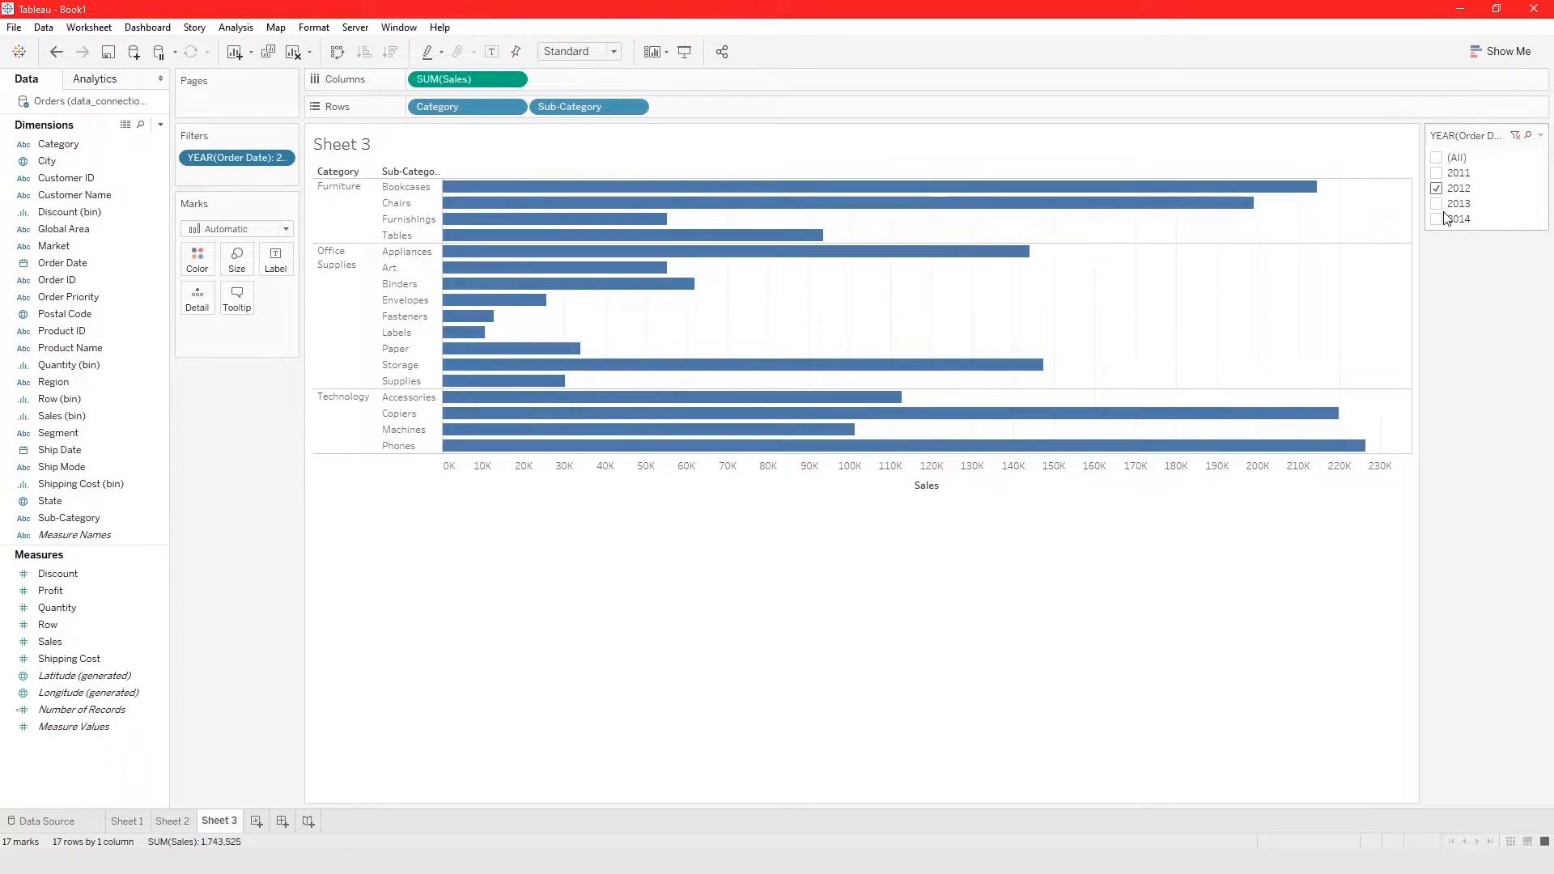
{"action": "left_click", "coordinate": [1437, 219]}
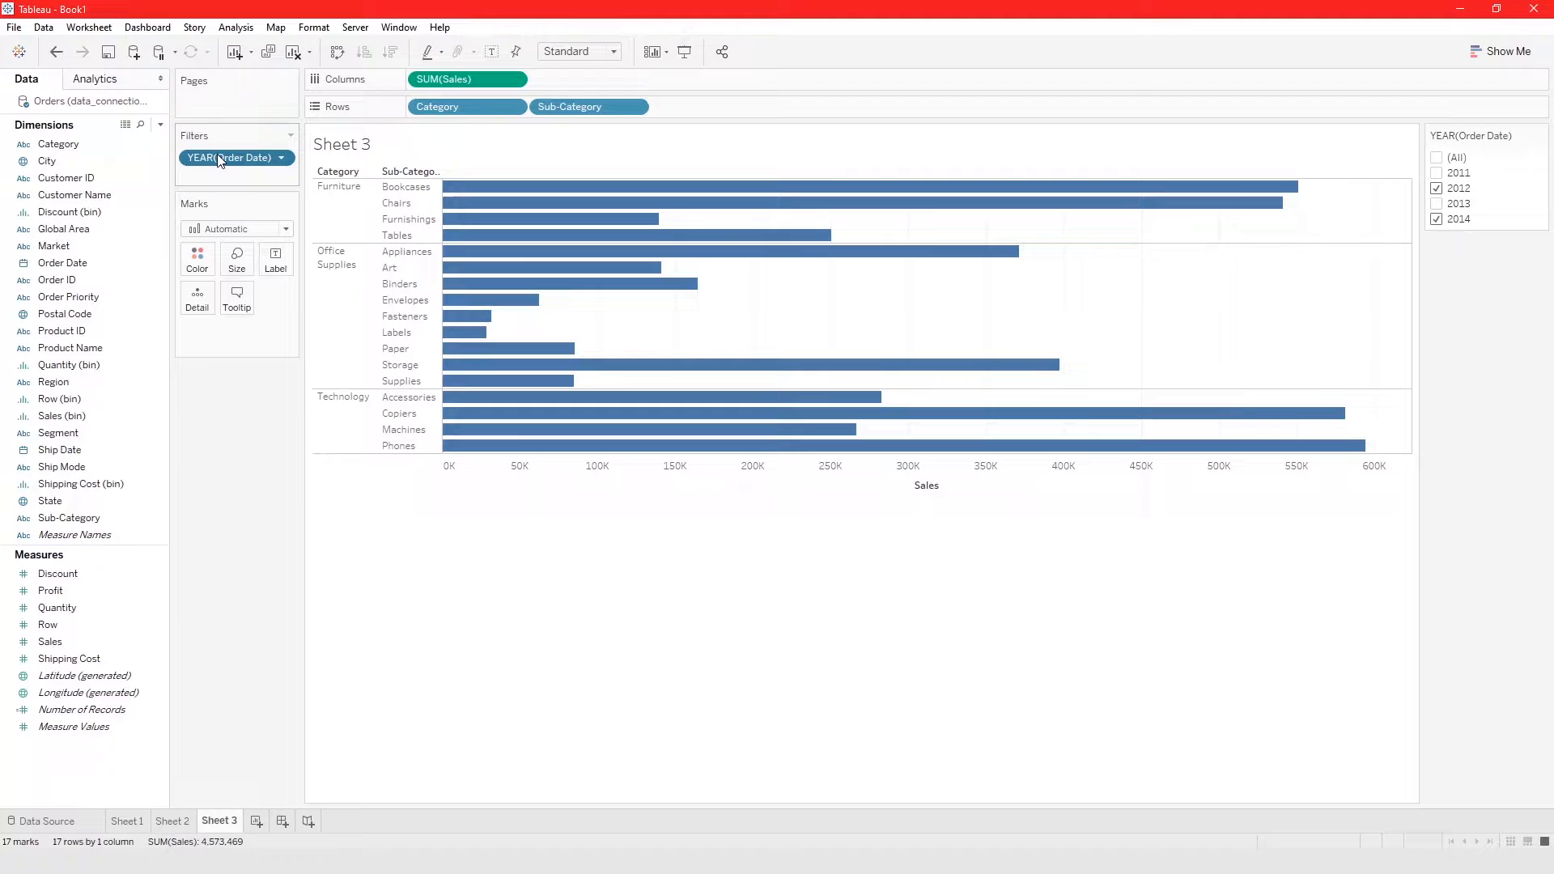
Colour the bars by year of Order Date and include 2013 and 2011 in the year filter.
{"action": "left_click_drag", "start_coordinate": [219, 159], "coordinate": [203, 267]}
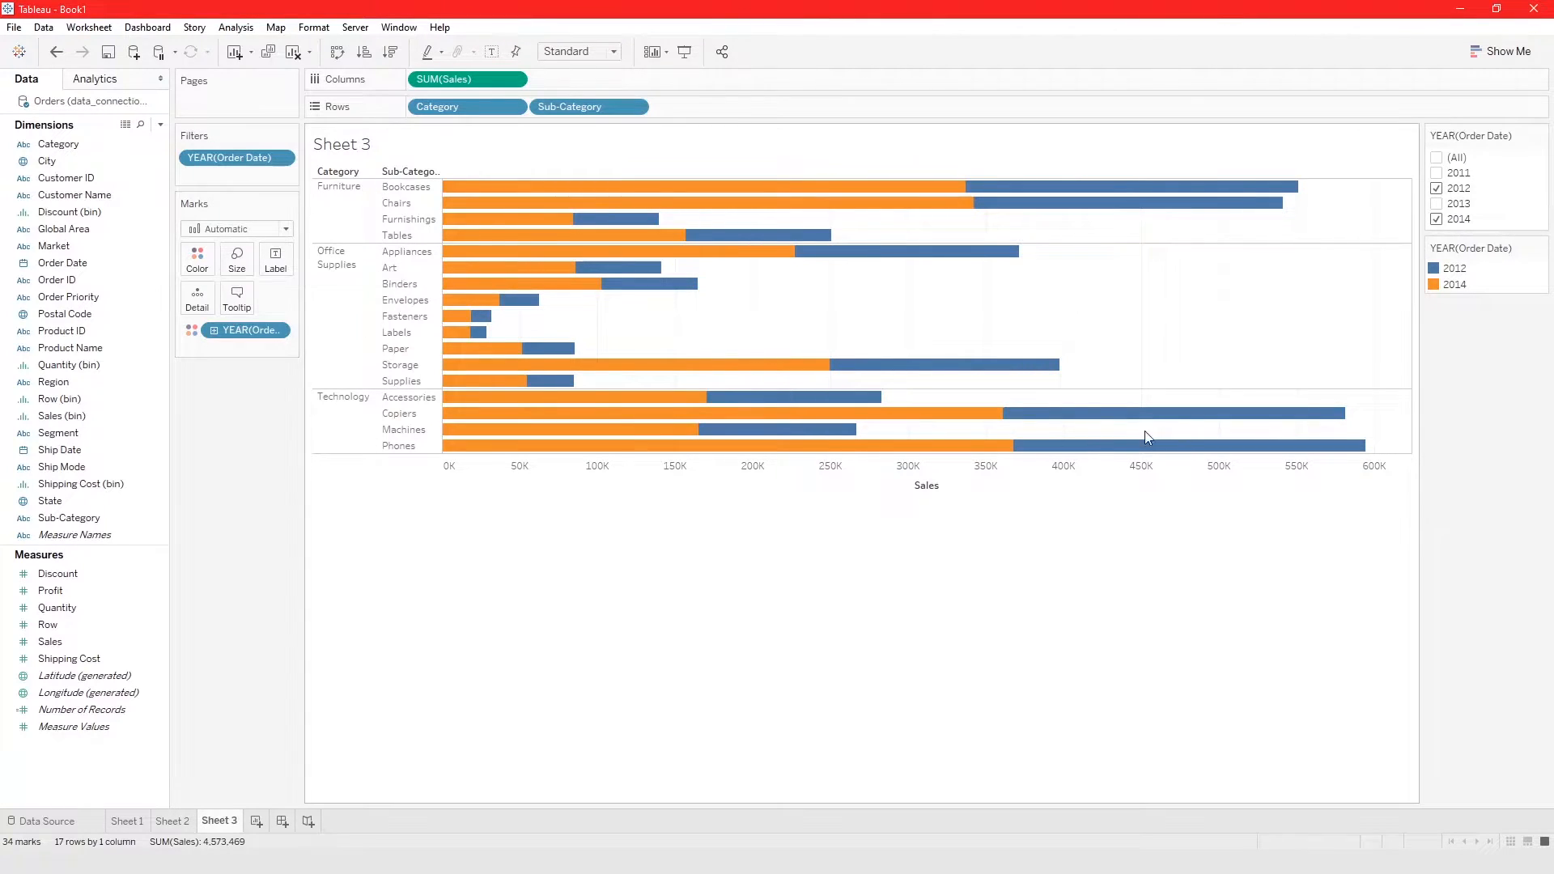
{"action": "left_click", "coordinate": [1448, 205]}
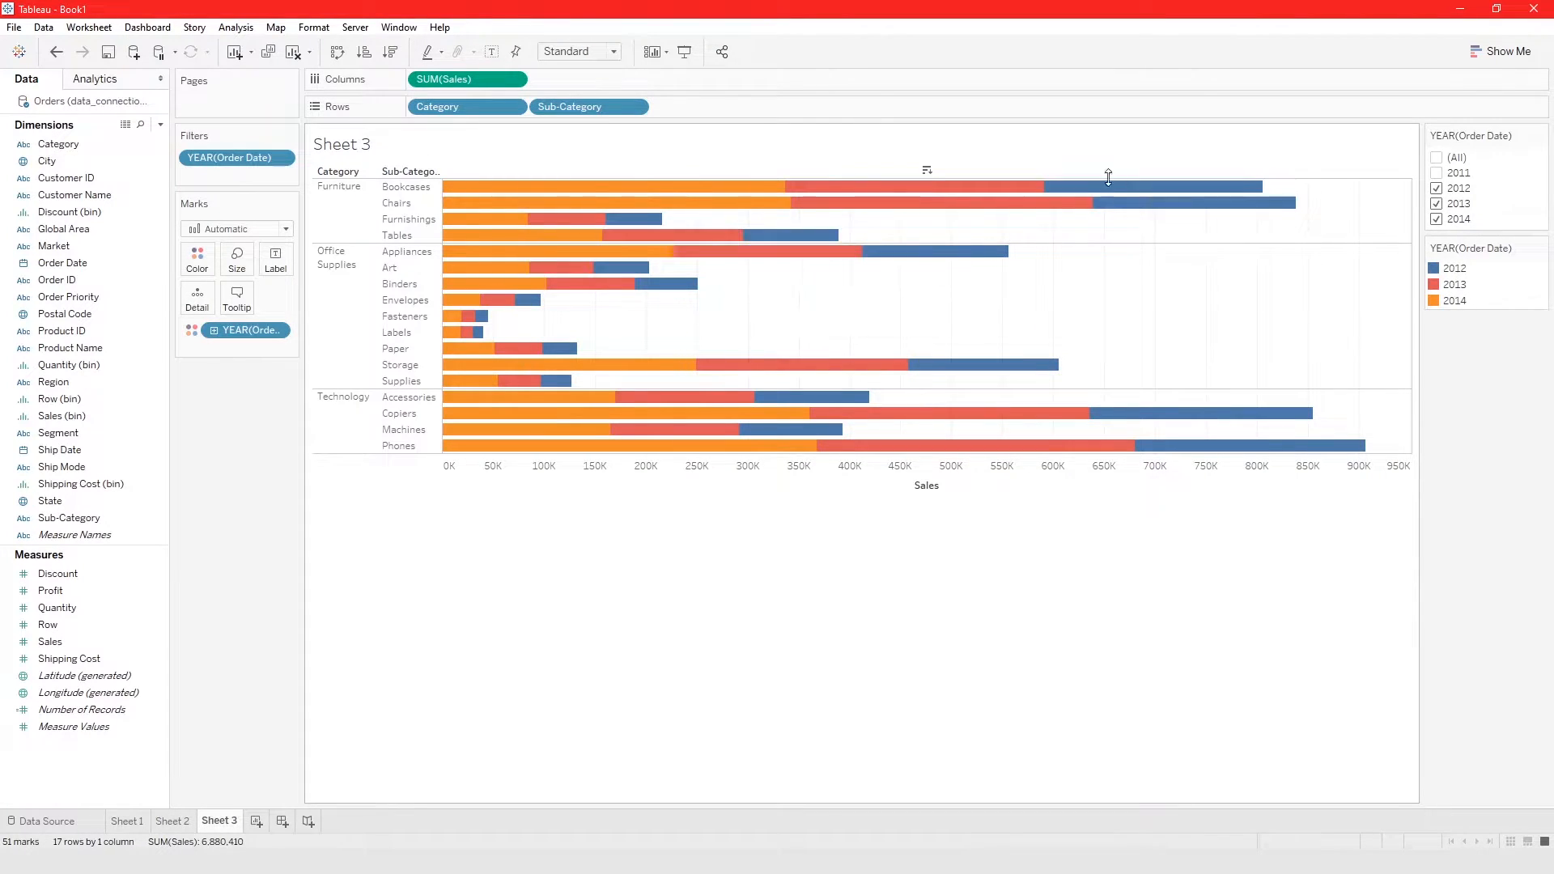
{"action": "left_click", "coordinate": [1443, 175]}
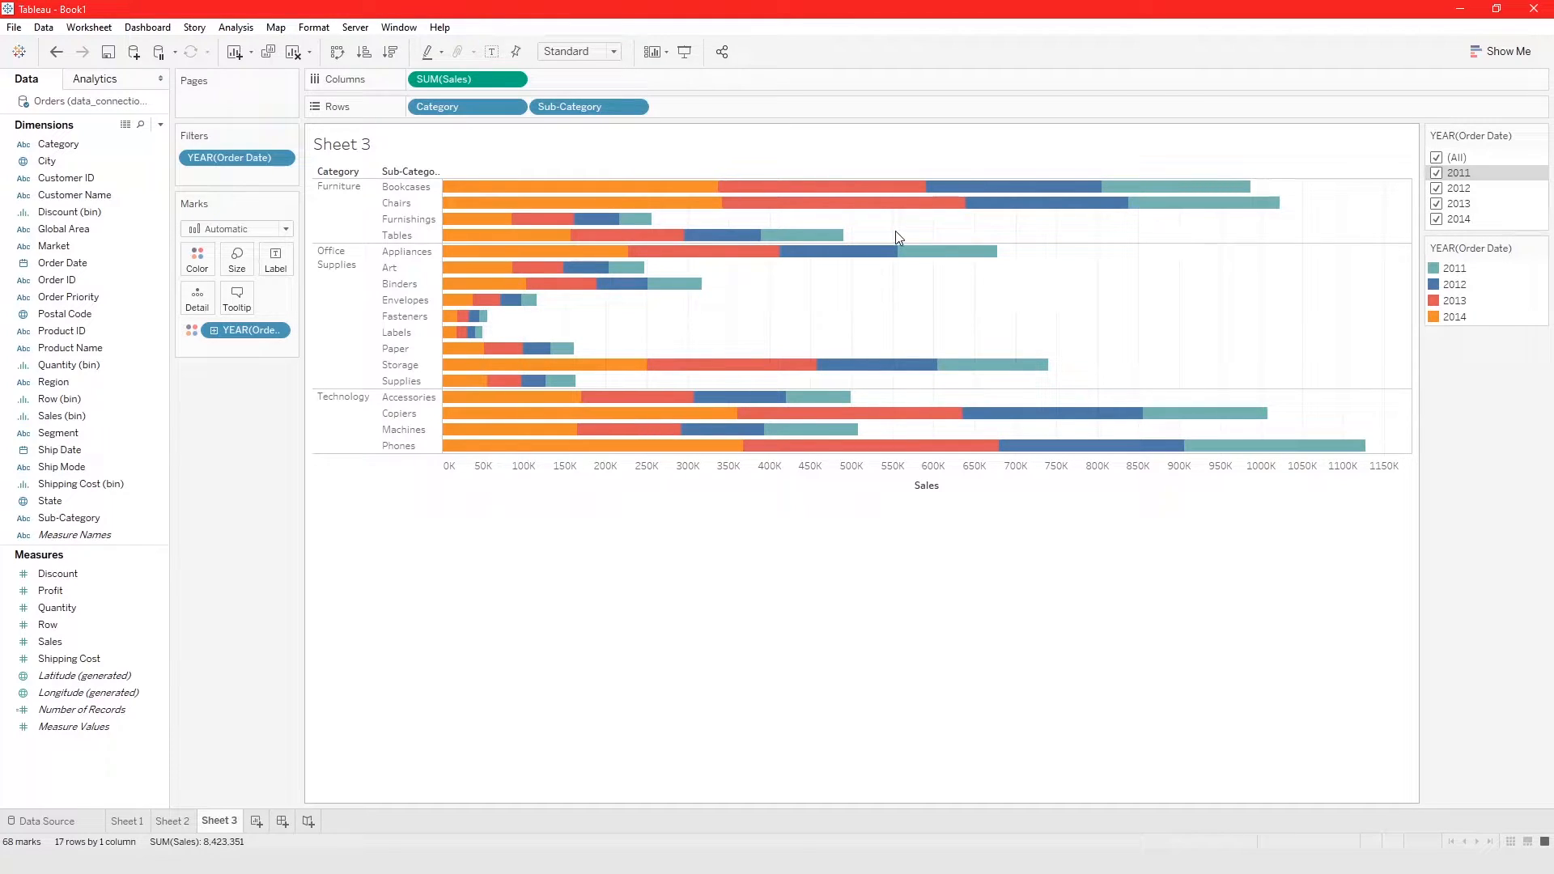
Create a new worksheet with a line chart of Sales by month of Order Date, drilling down from year.
{"action": "left_click", "coordinate": [256, 821]}
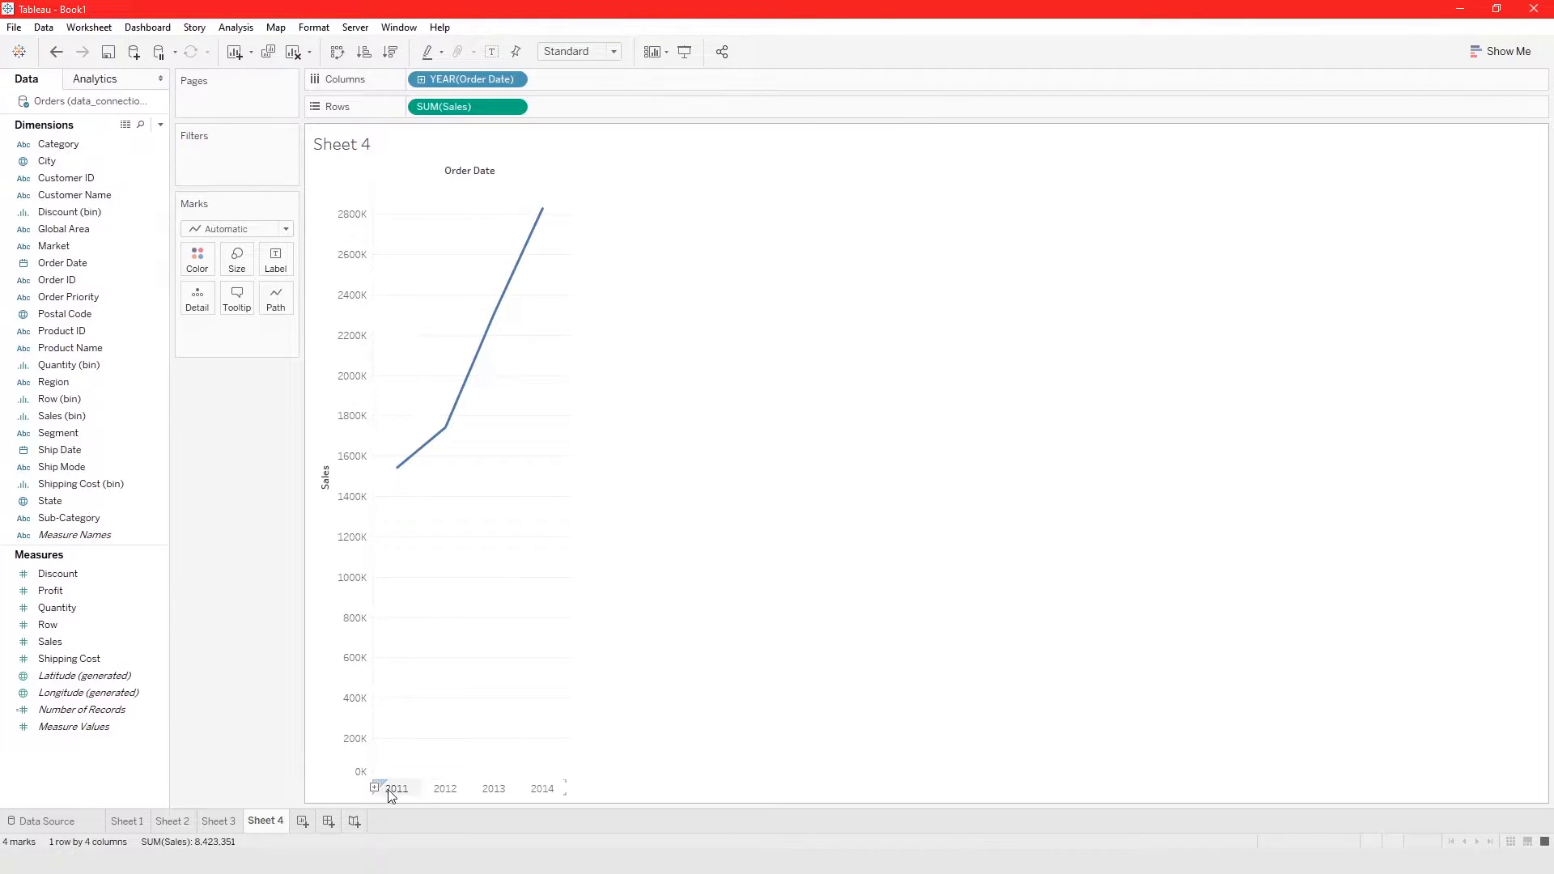
{"action": "left_click", "coordinate": [422, 80]}
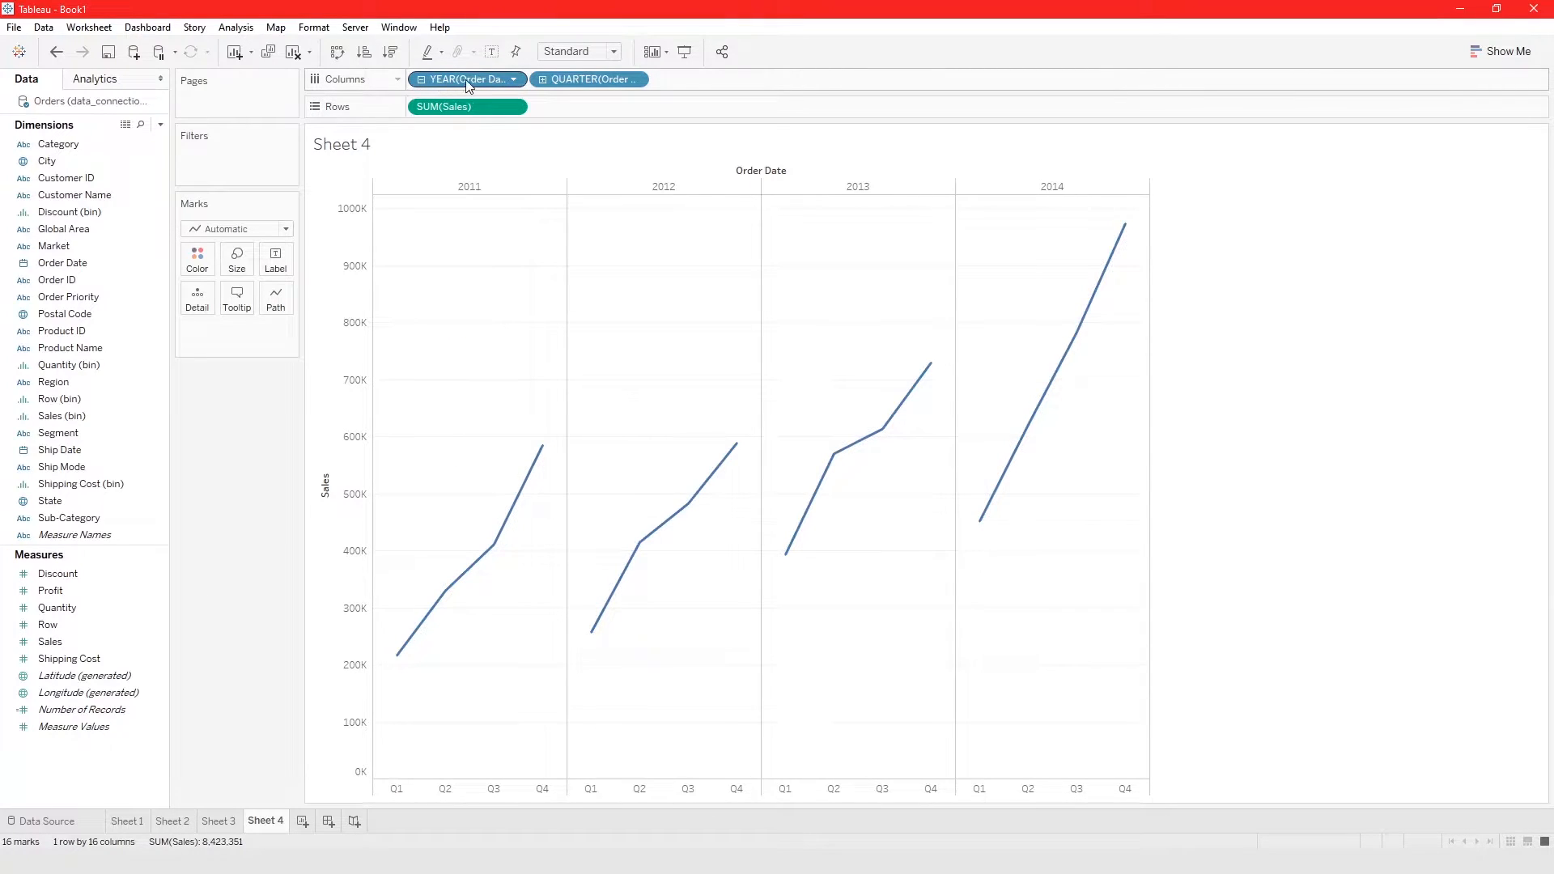
{"action": "left_click", "coordinate": [542, 80]}
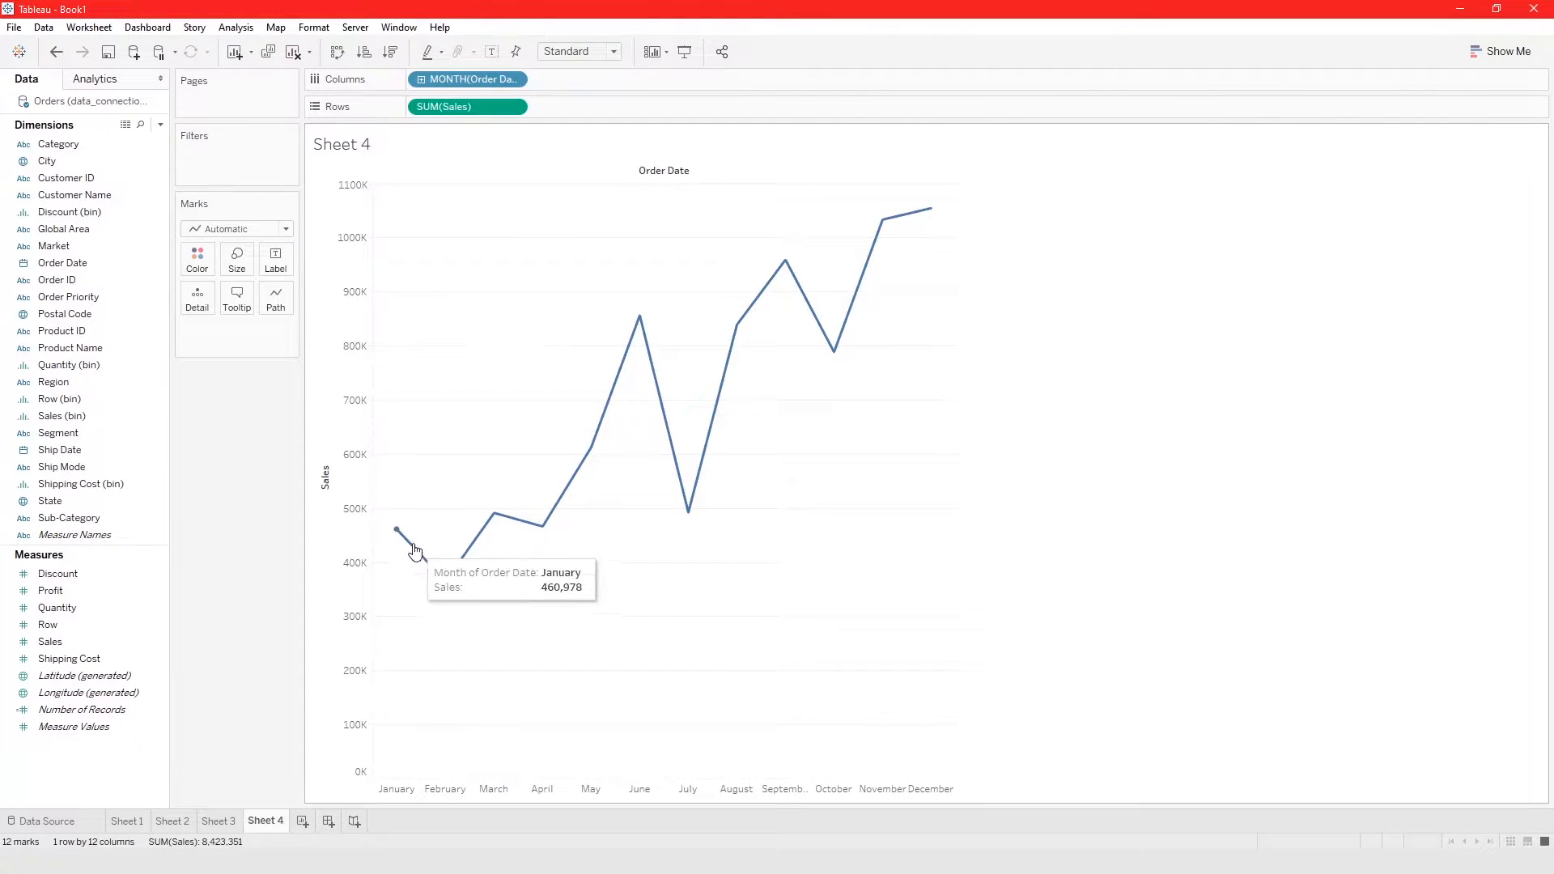
Filter Order Date by a range of dates from 1/1/2011 to 12/31/2012.
{"action": "mouse_move", "coordinate": [491, 548]}
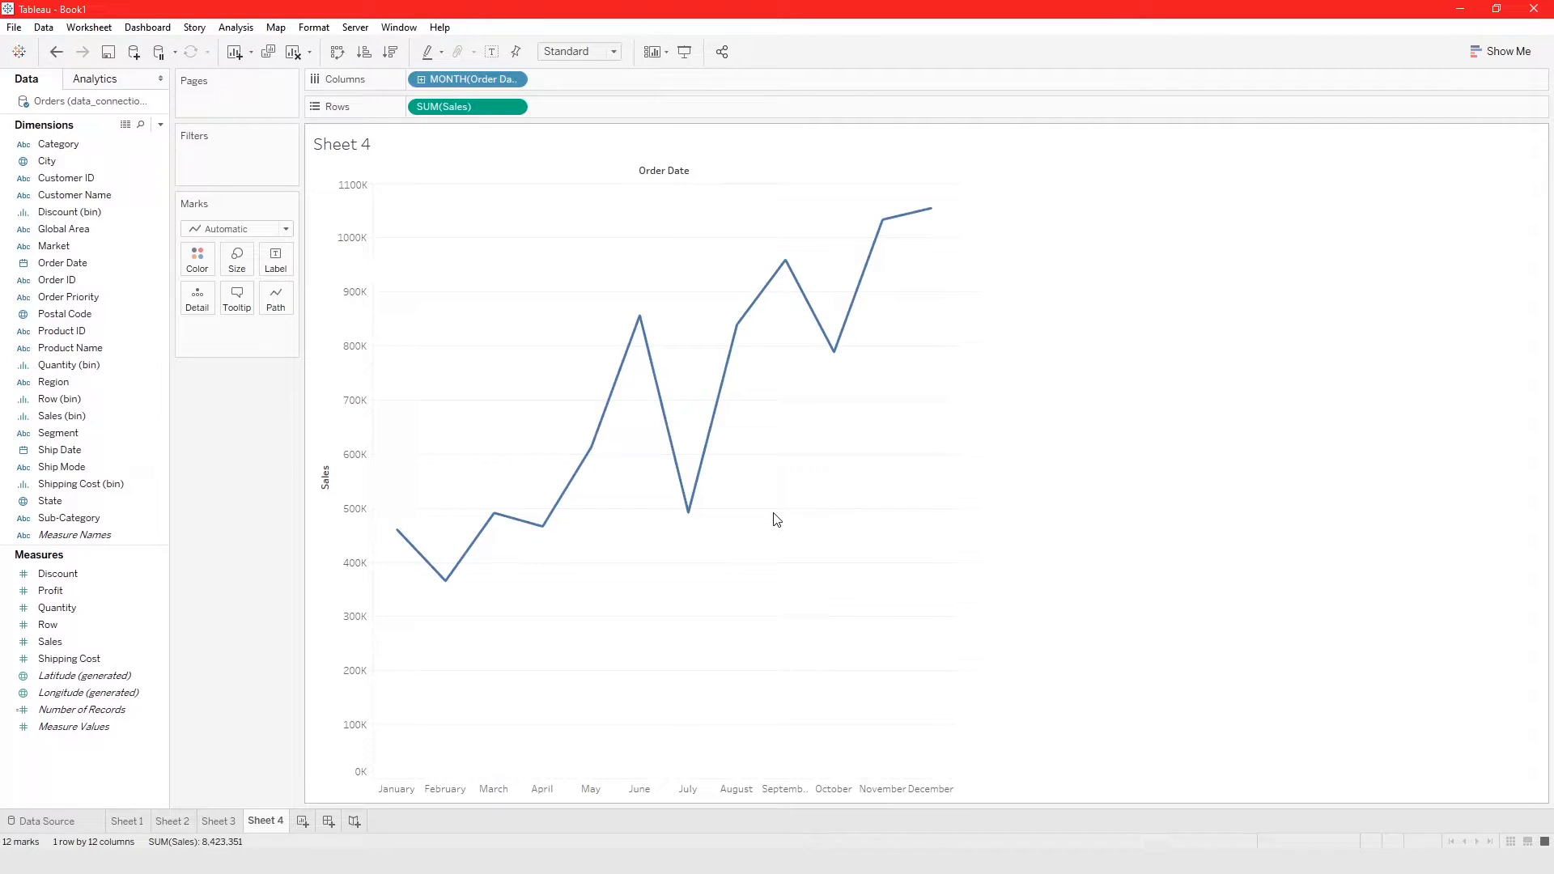
{"action": "left_click", "coordinate": [83, 265]}
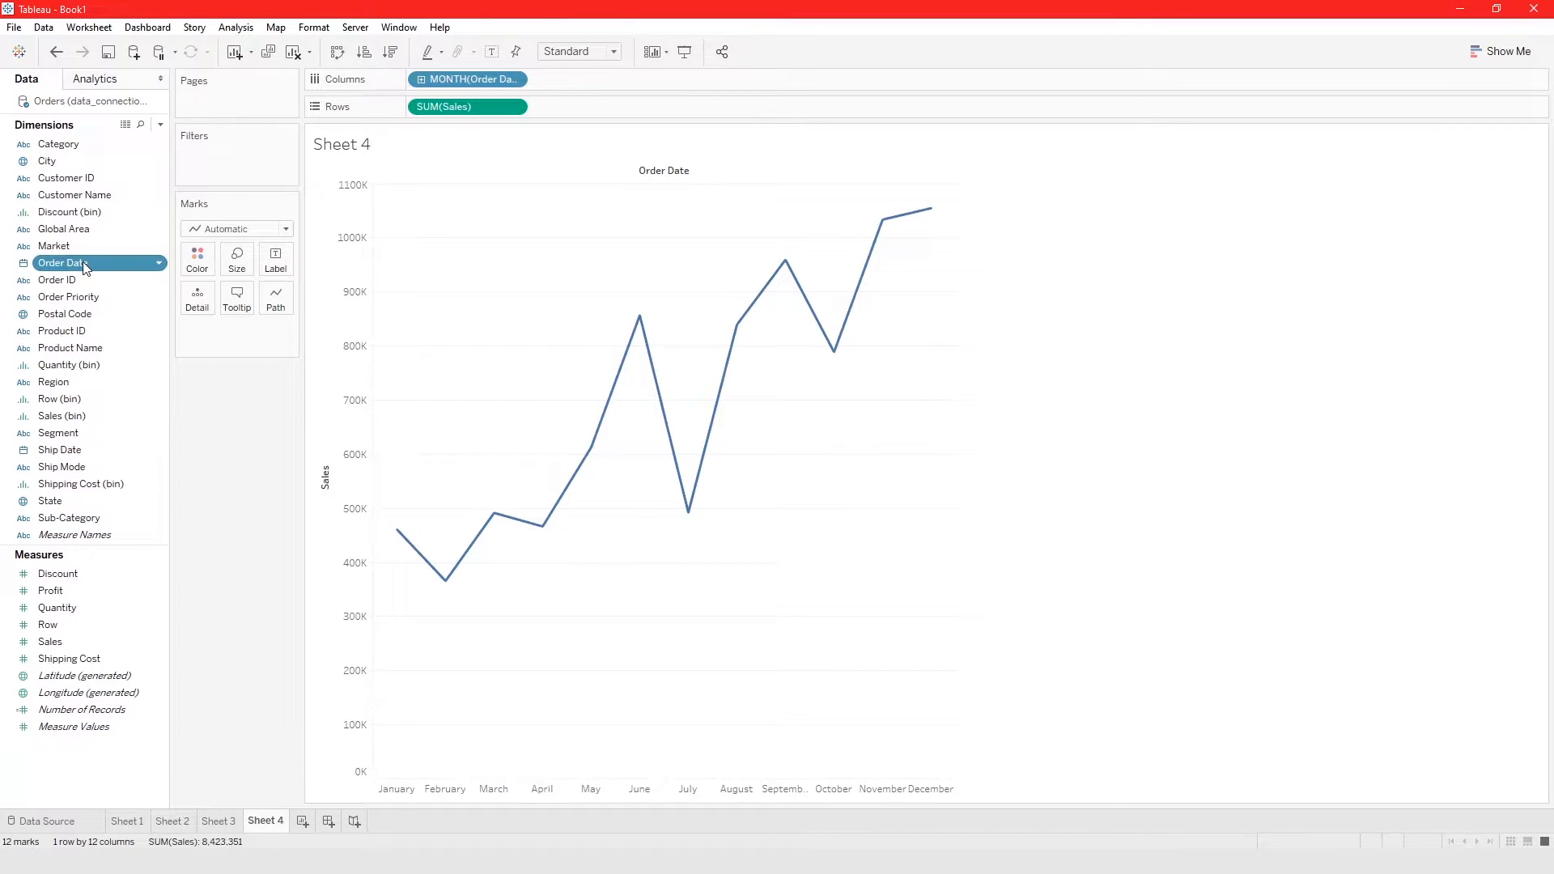
{"action": "left_click_drag", "start_coordinate": [85, 267], "coordinate": [243, 148]}
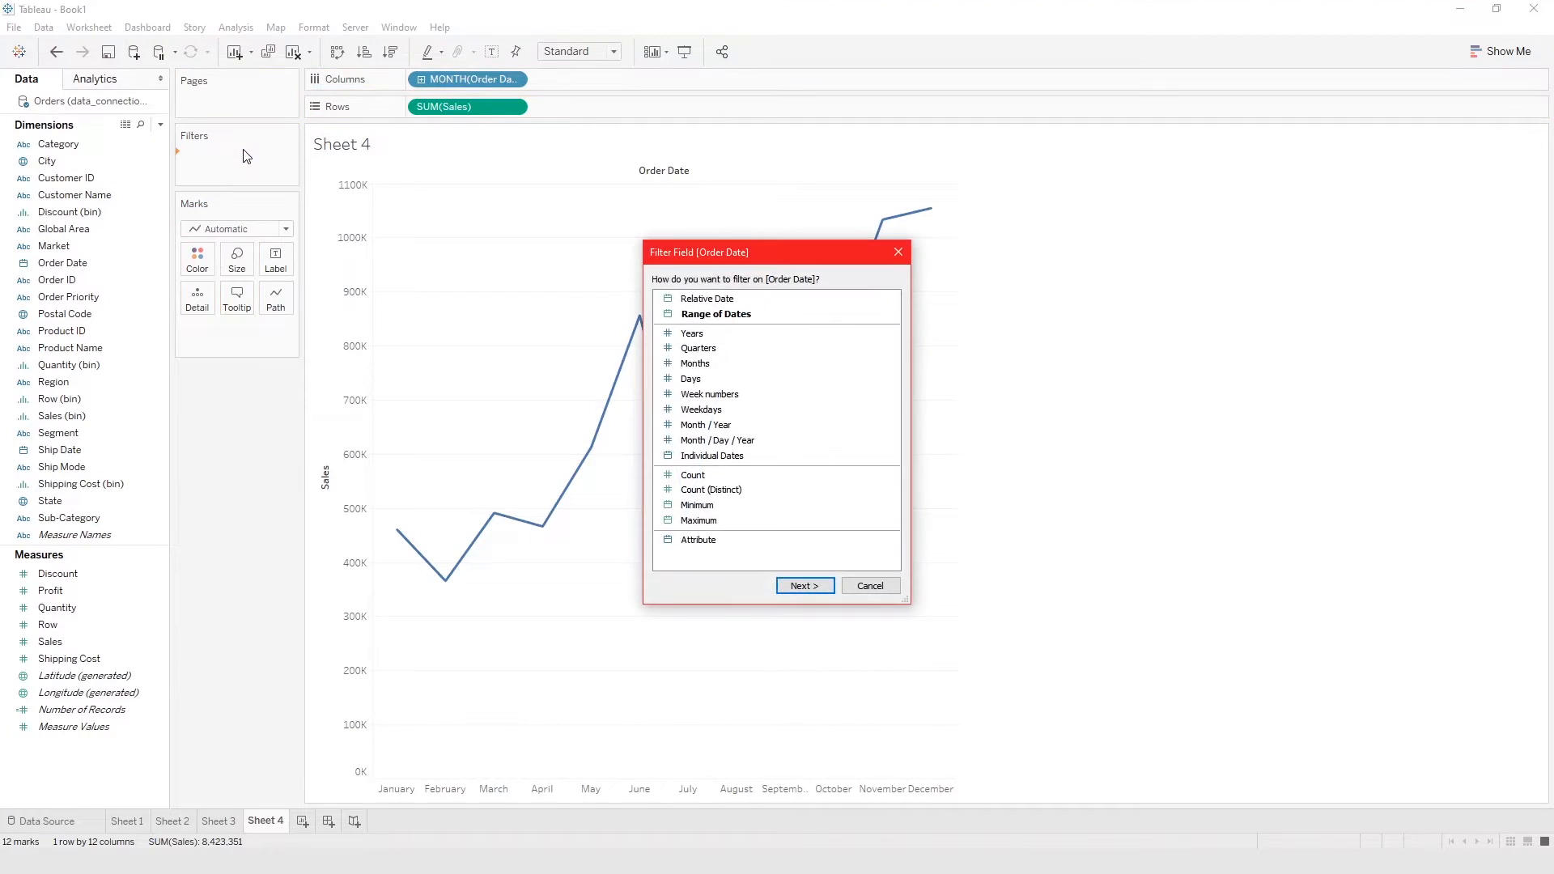
{"action": "left_click", "coordinate": [726, 318]}
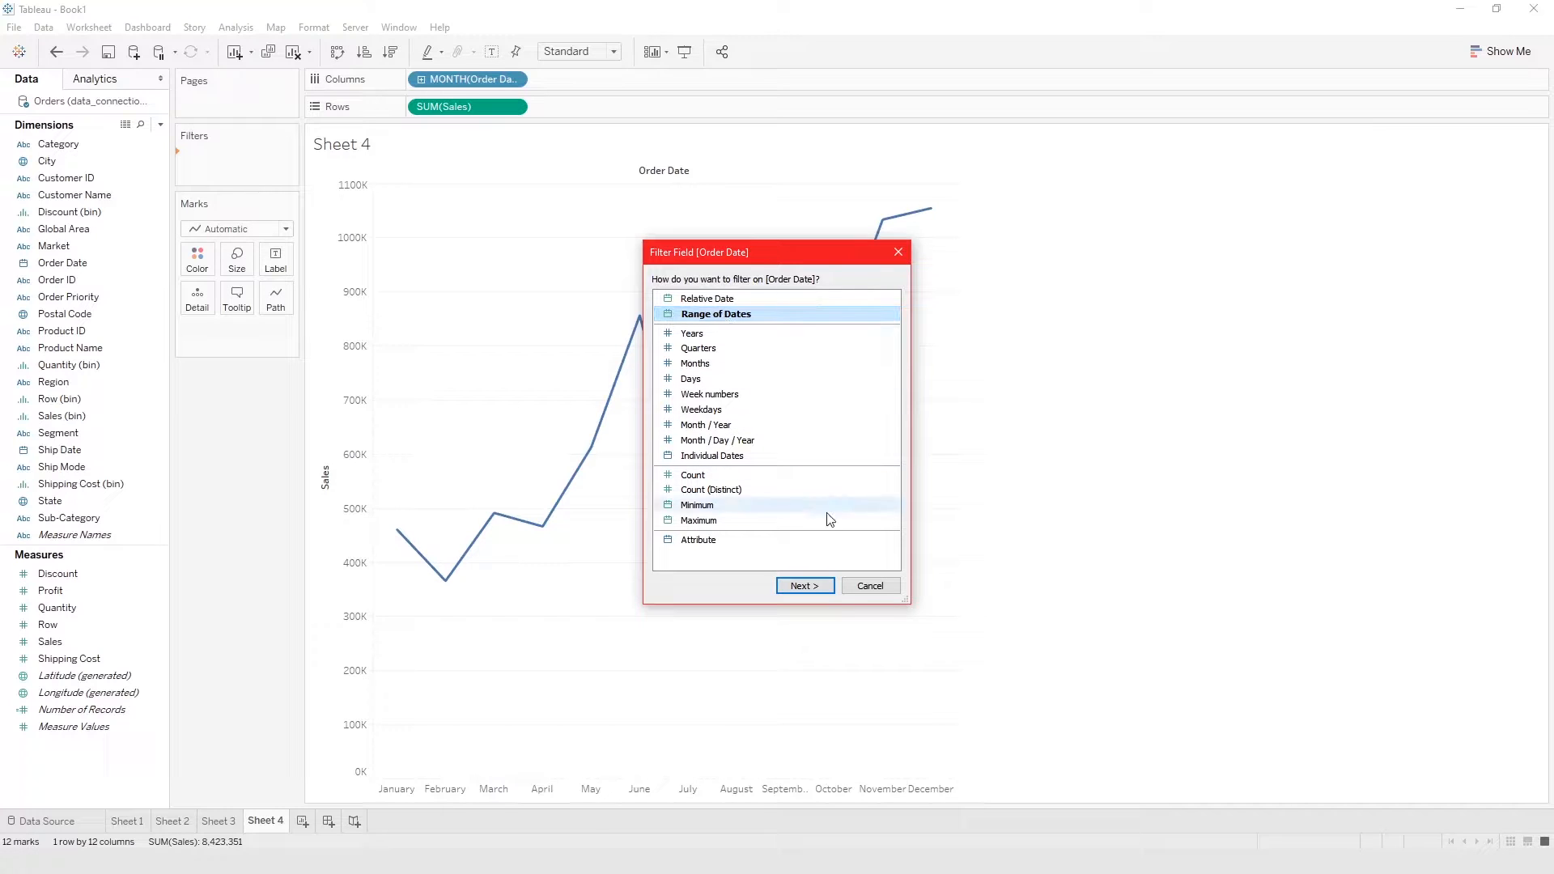
{"action": "left_click", "coordinate": [806, 586]}
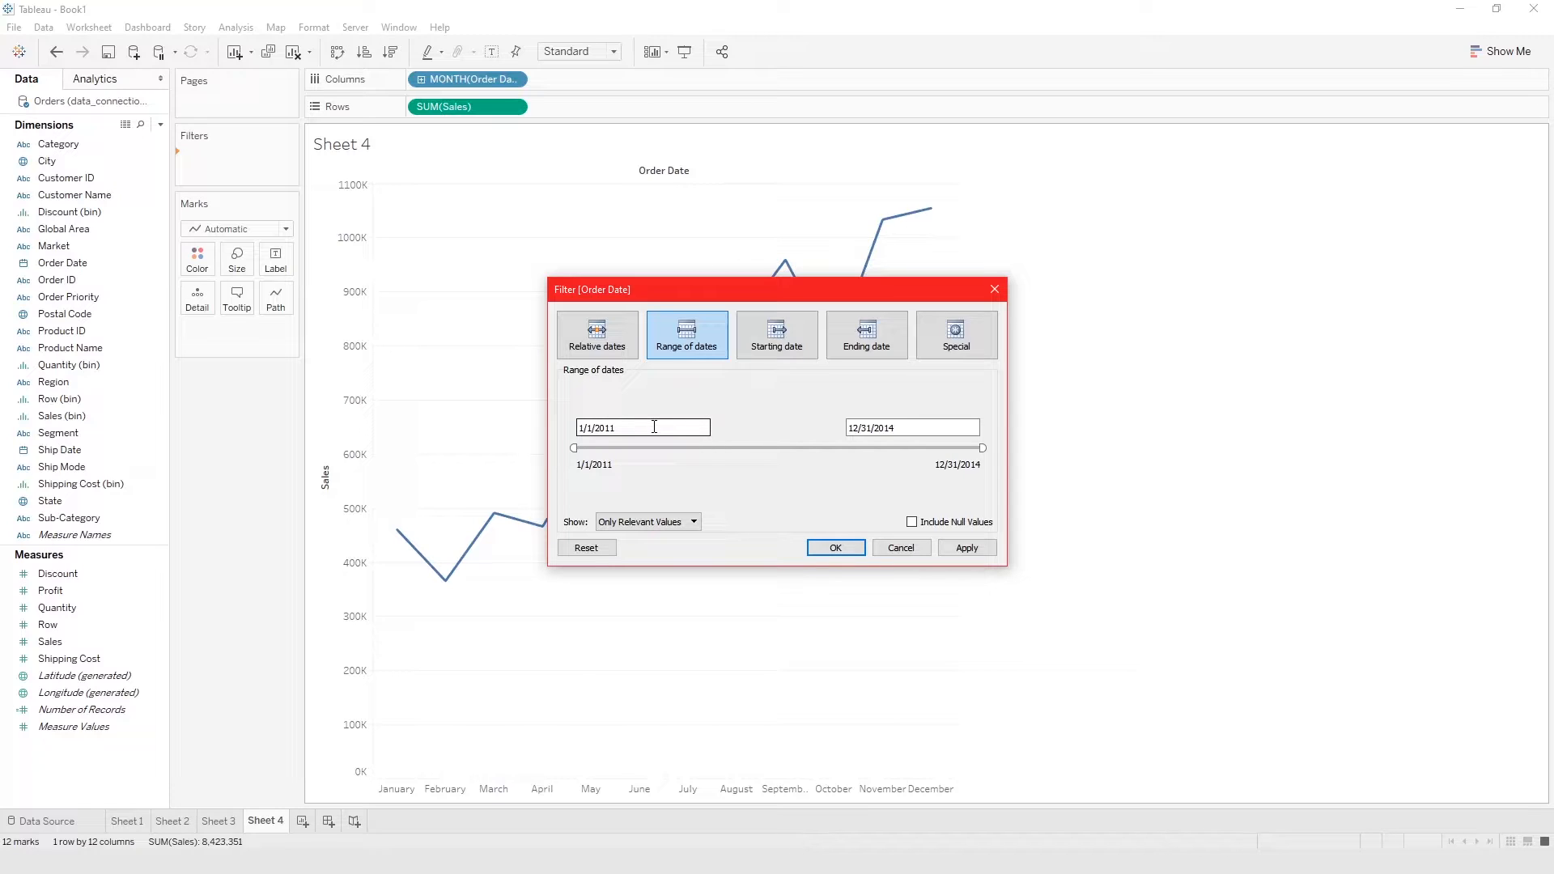
{"action": "left_click", "coordinate": [901, 427]}
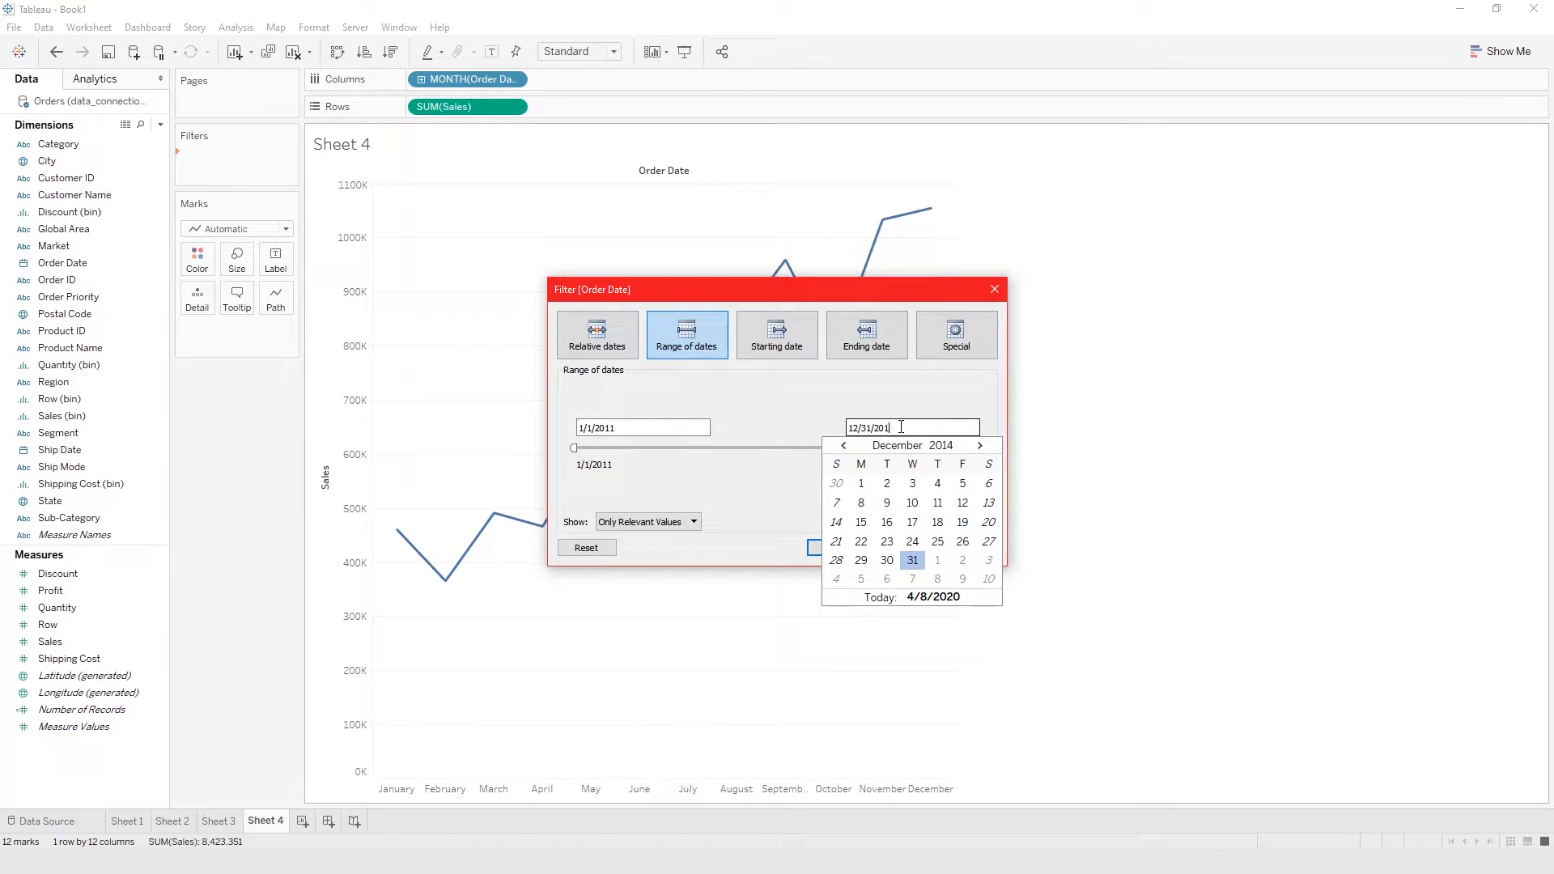
{"action": "type", "text": "2"}
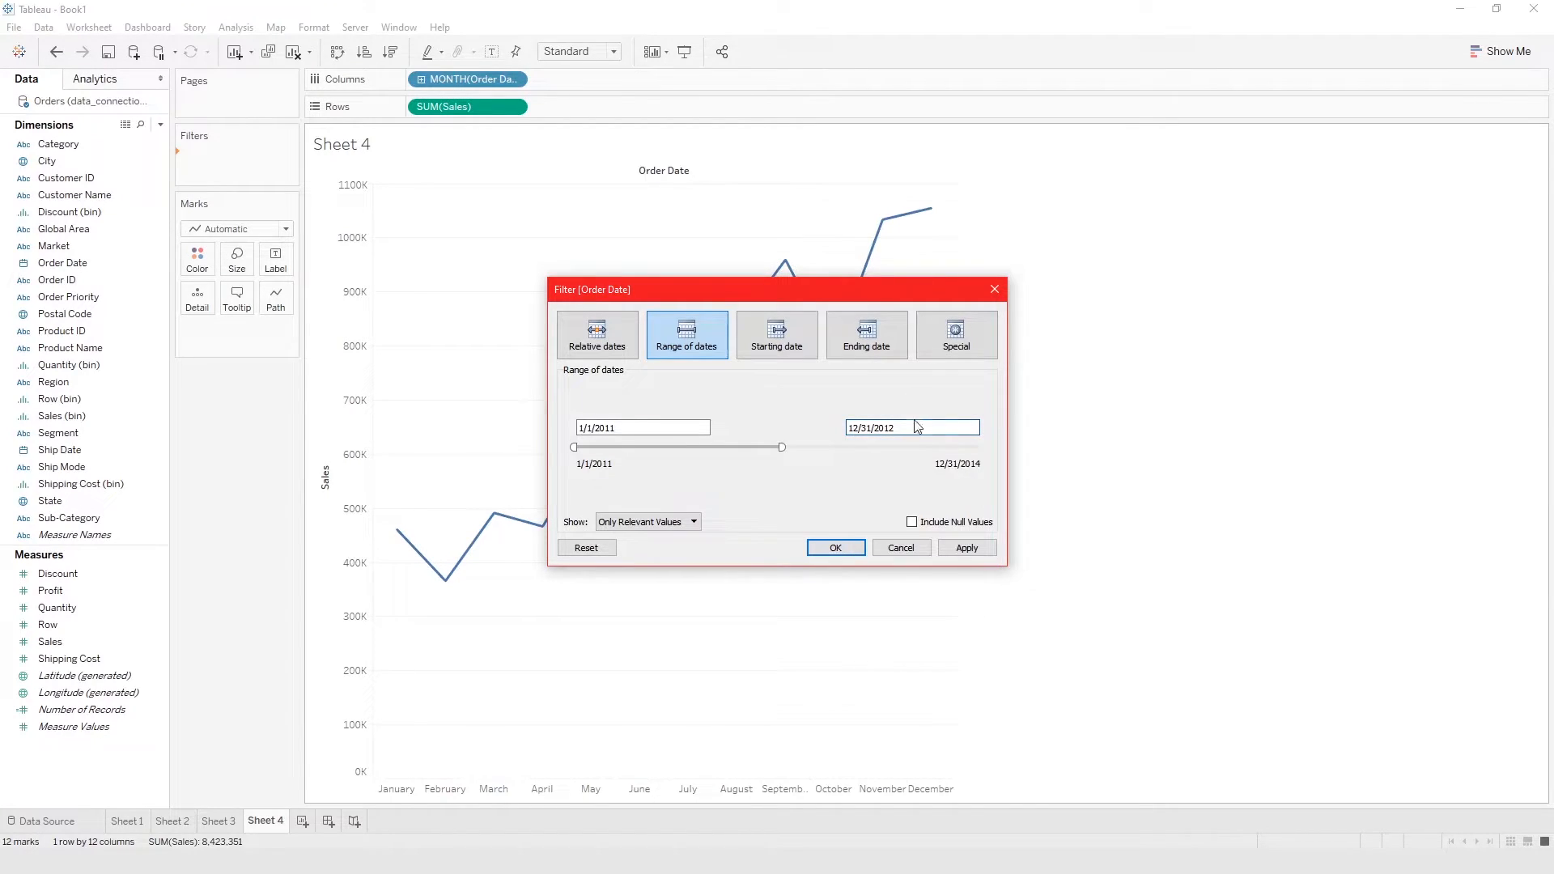
{"action": "left_click", "coordinate": [835, 548]}
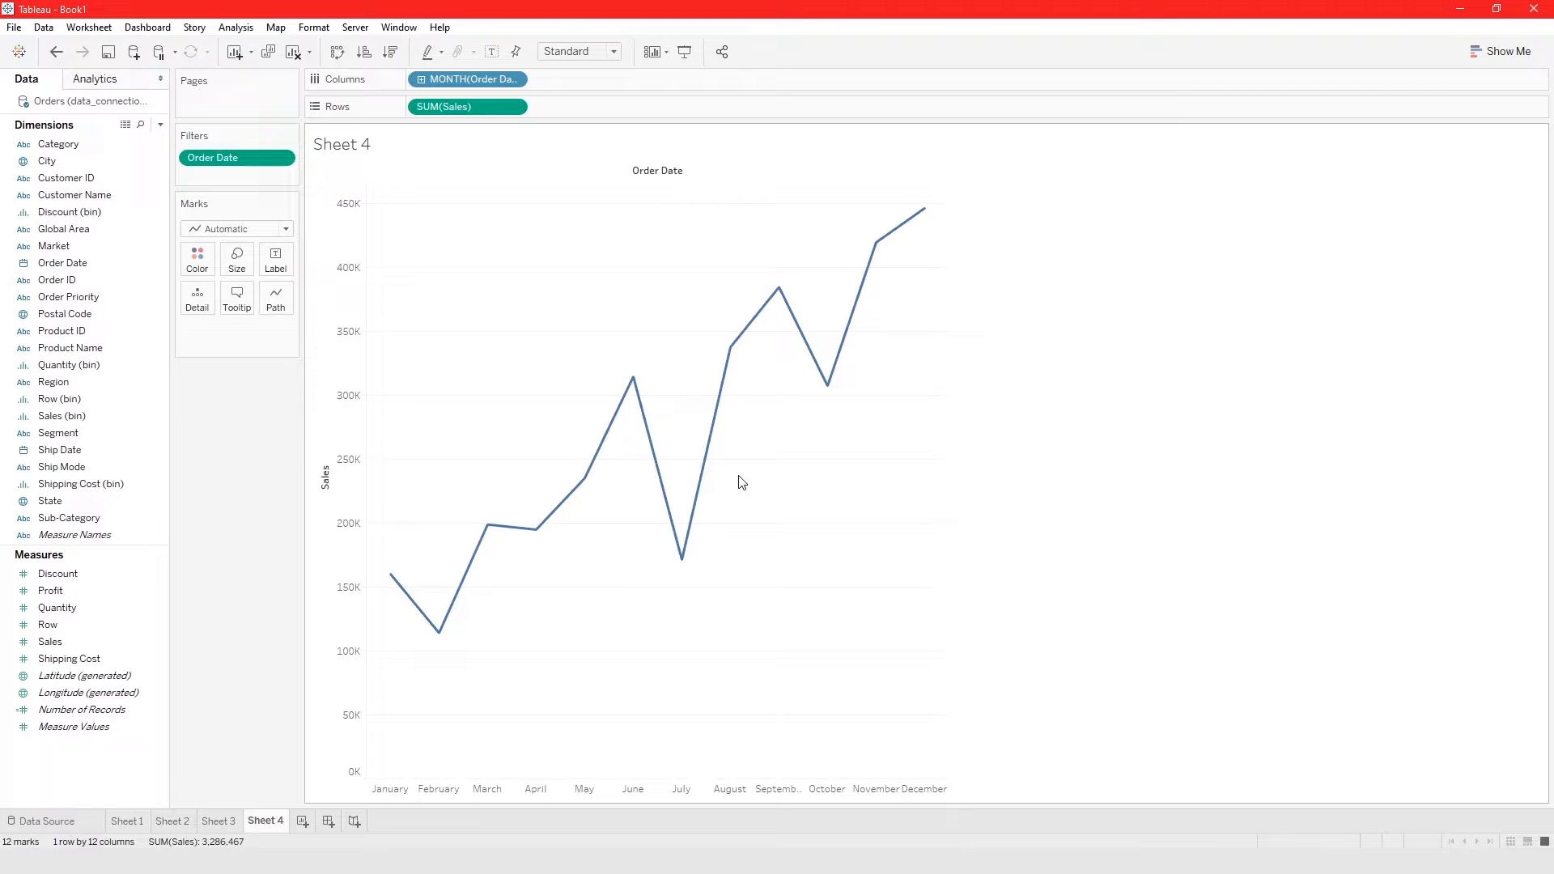
Show the Order Date range slider and adjust it to span 8/13/2012 to 10/28/2013.
{"action": "left_click", "coordinate": [284, 159]}
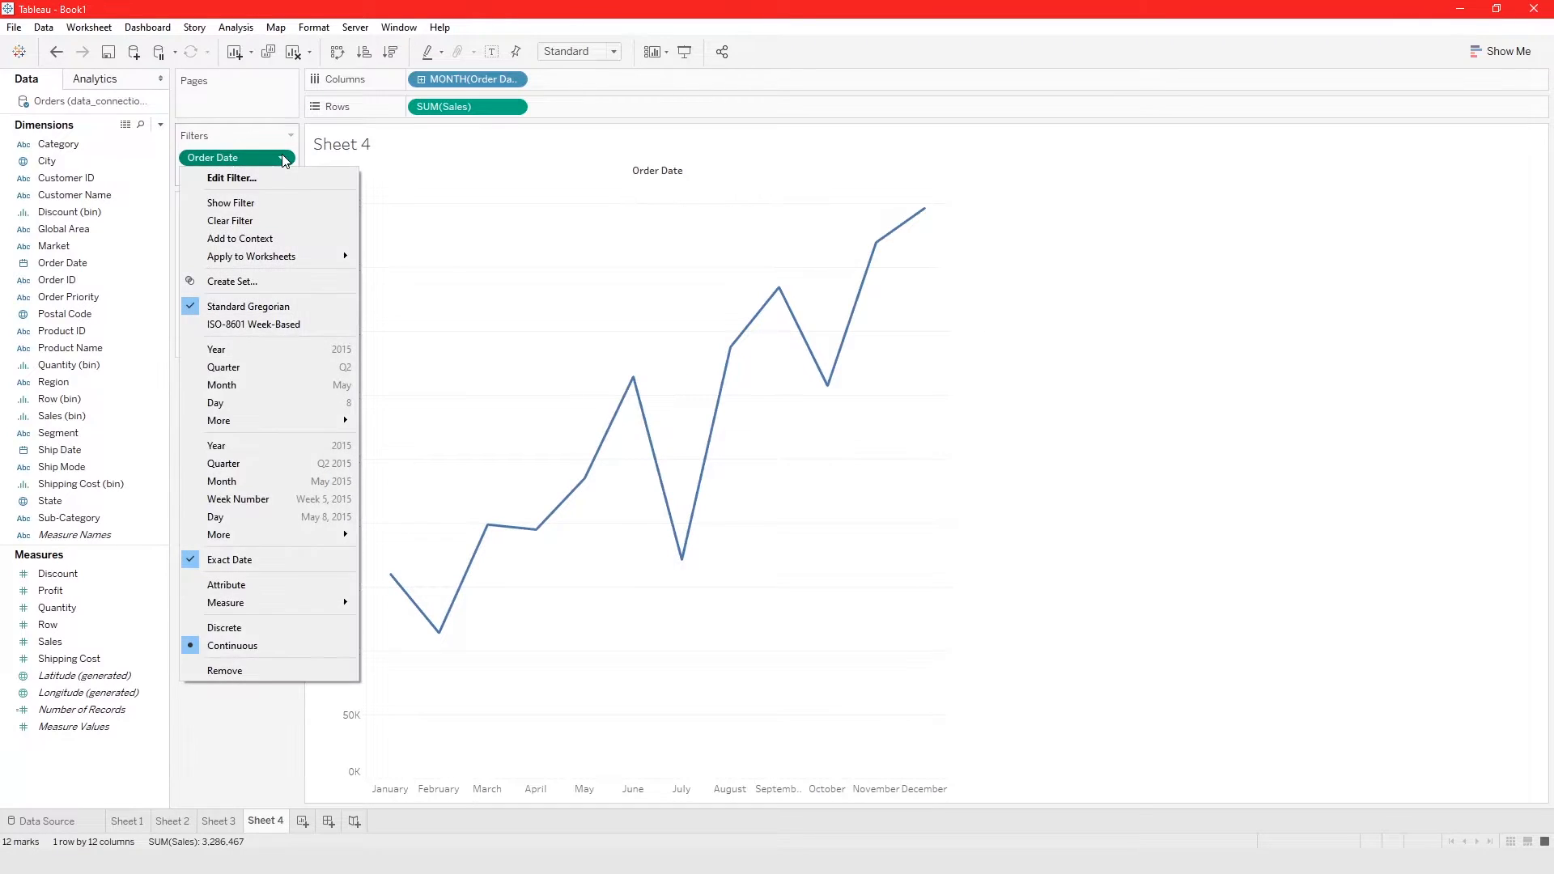
{"action": "left_click", "coordinate": [270, 203]}
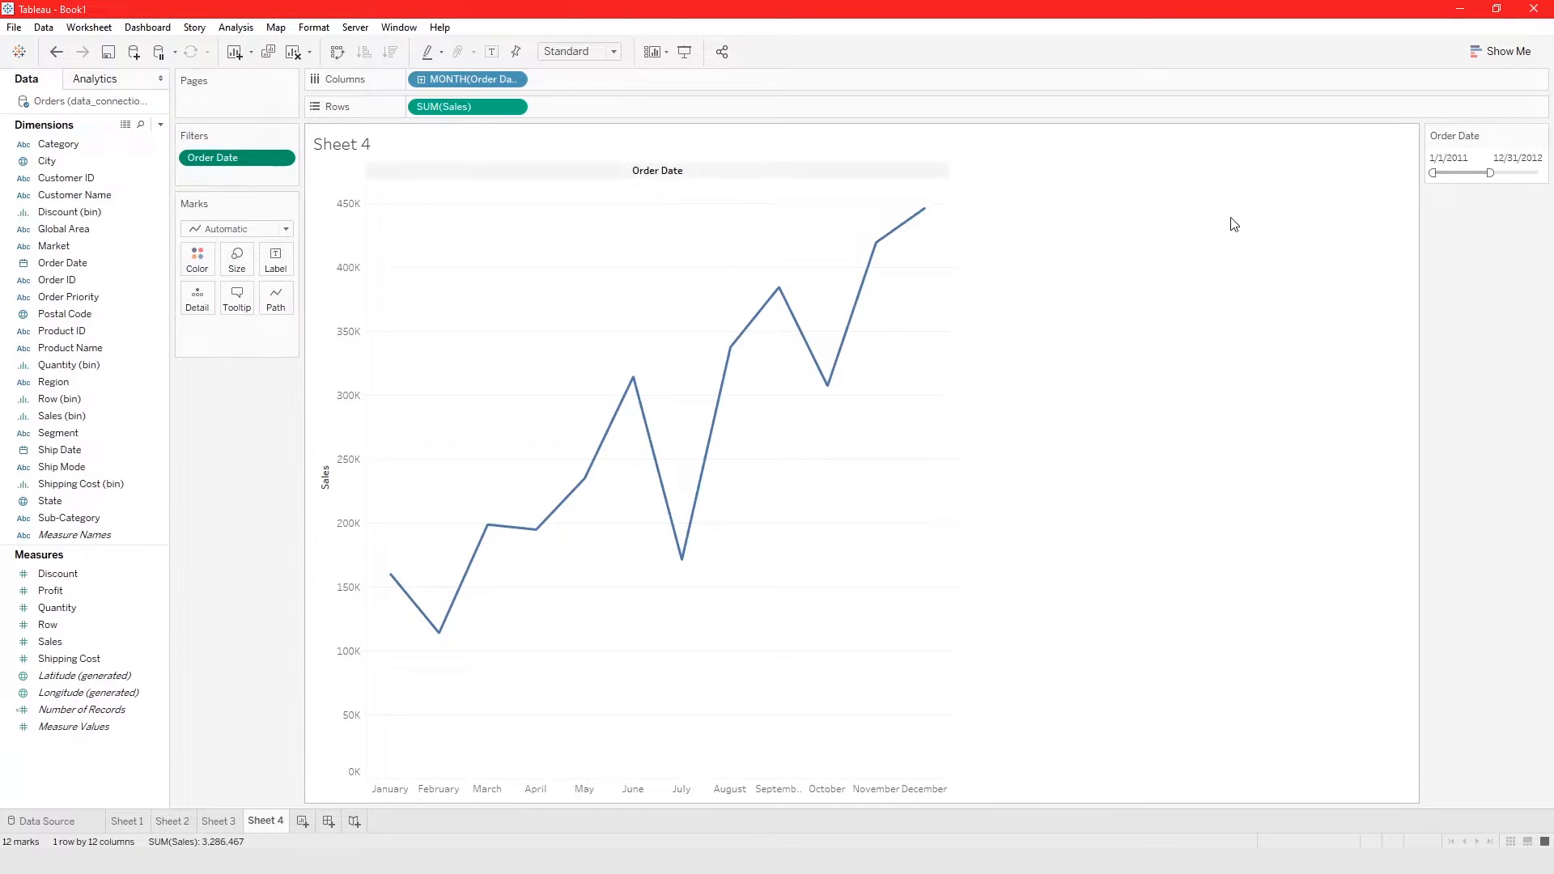
{"action": "left_click_drag", "start_coordinate": [1492, 173], "coordinate": [1513, 173]}
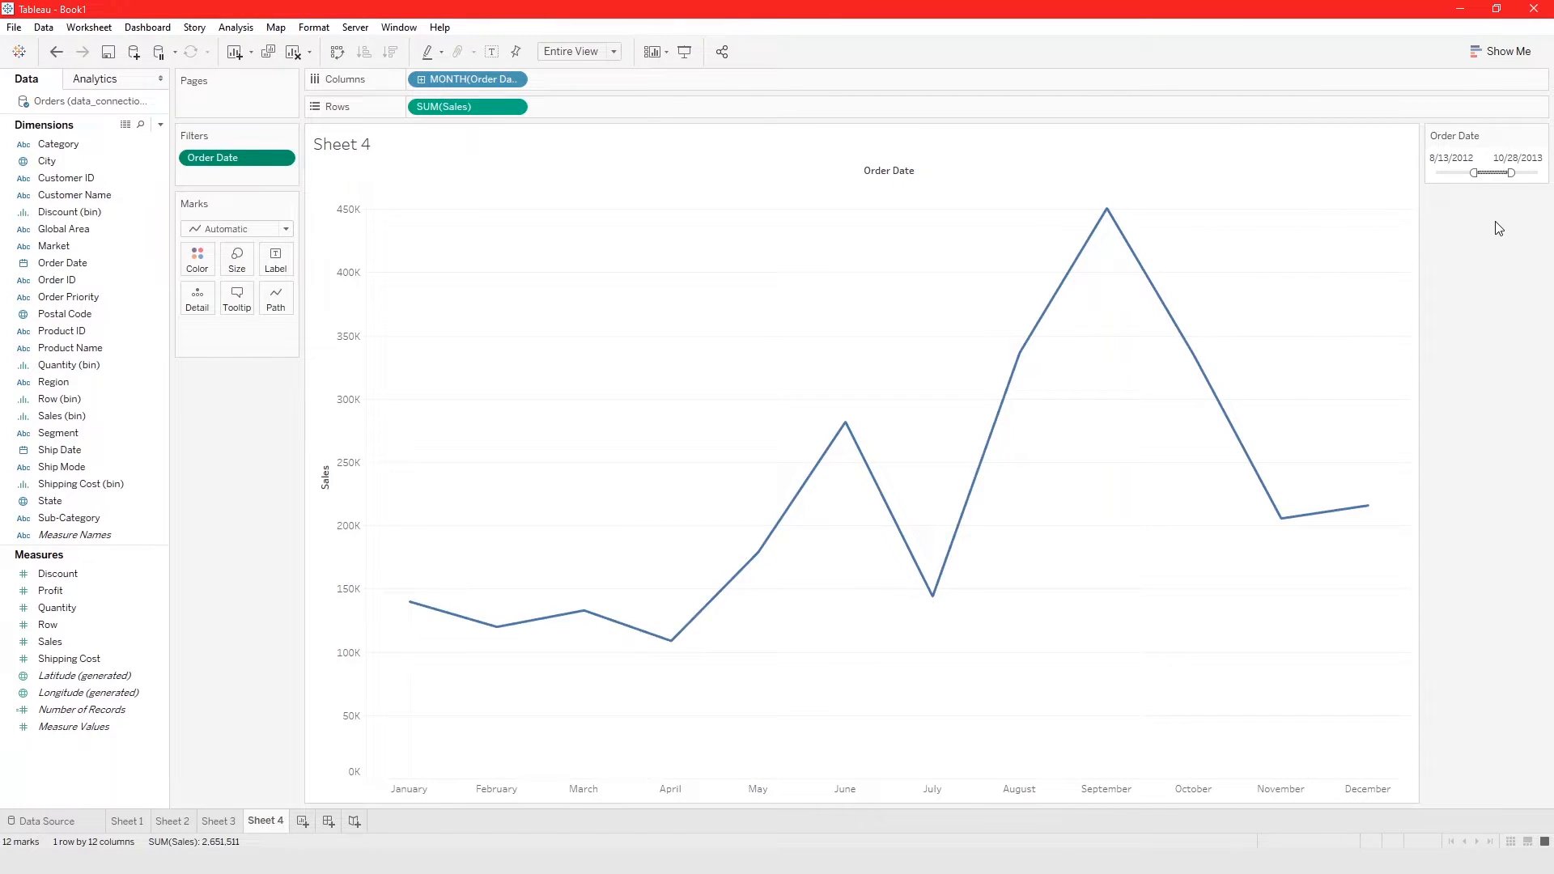
Remove the existing Order Date filter and add a new relative date filter on Order Date.
{"action": "left_click", "coordinate": [281, 157]}
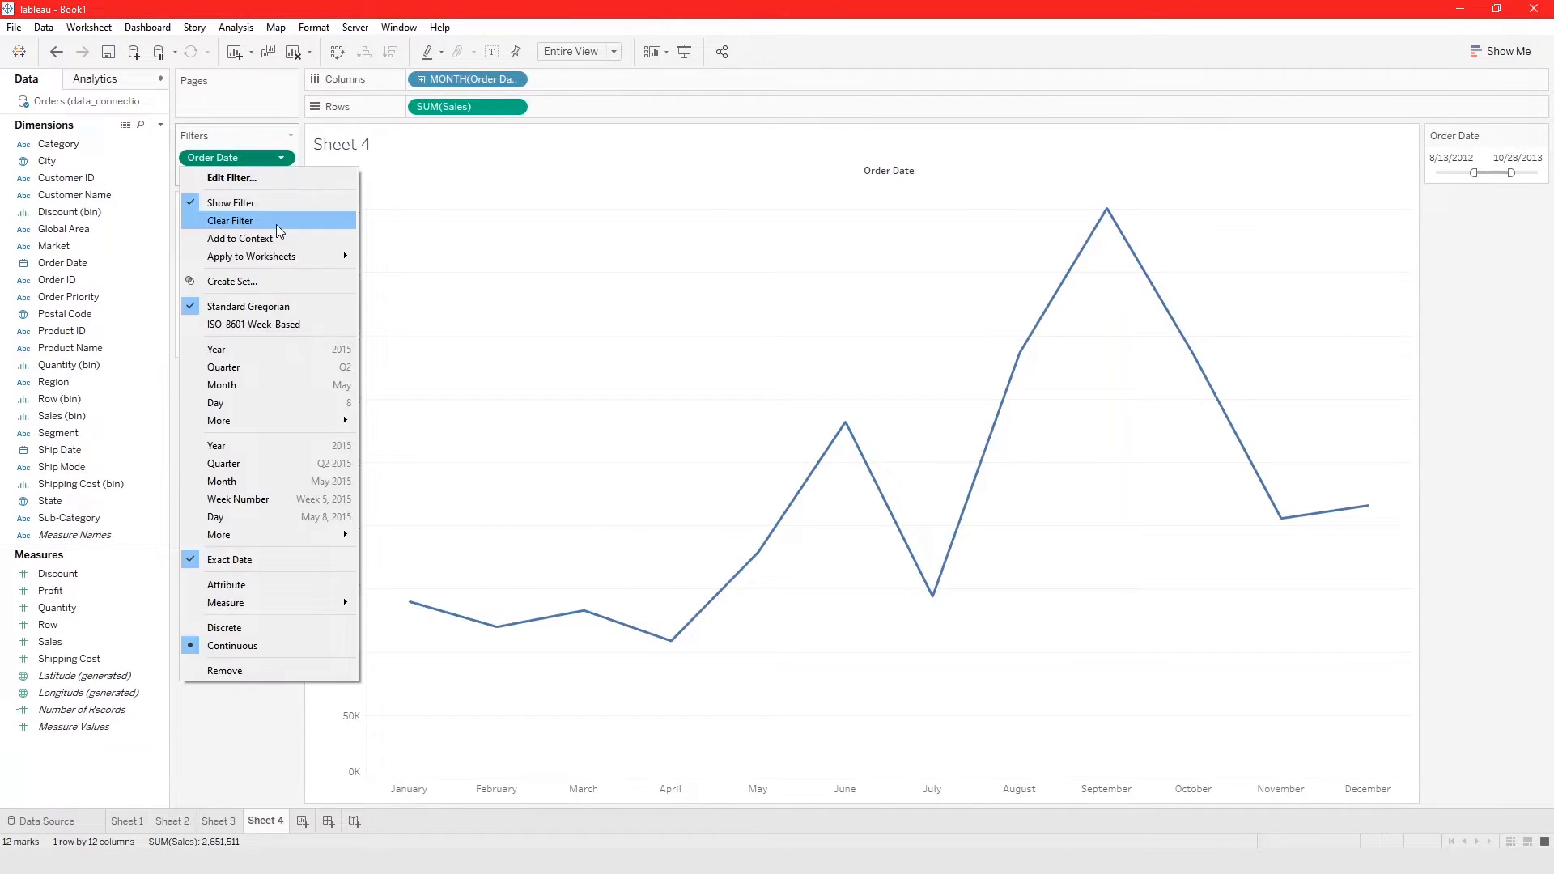
{"action": "left_click", "coordinate": [279, 225]}
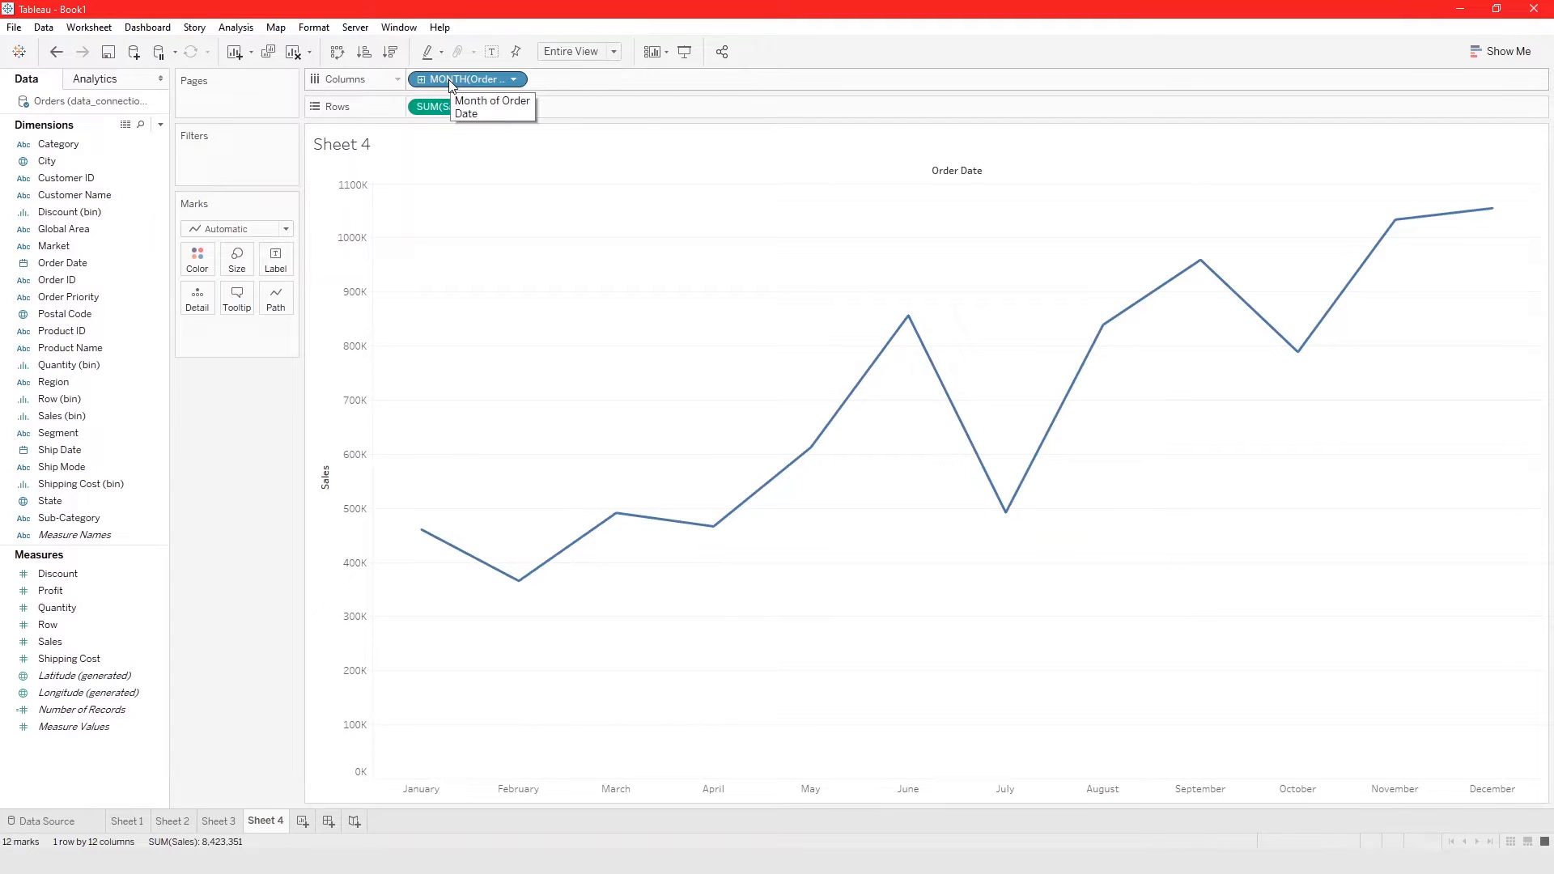
{"action": "left_click_drag", "start_coordinate": [451, 84], "coordinate": [250, 158]}
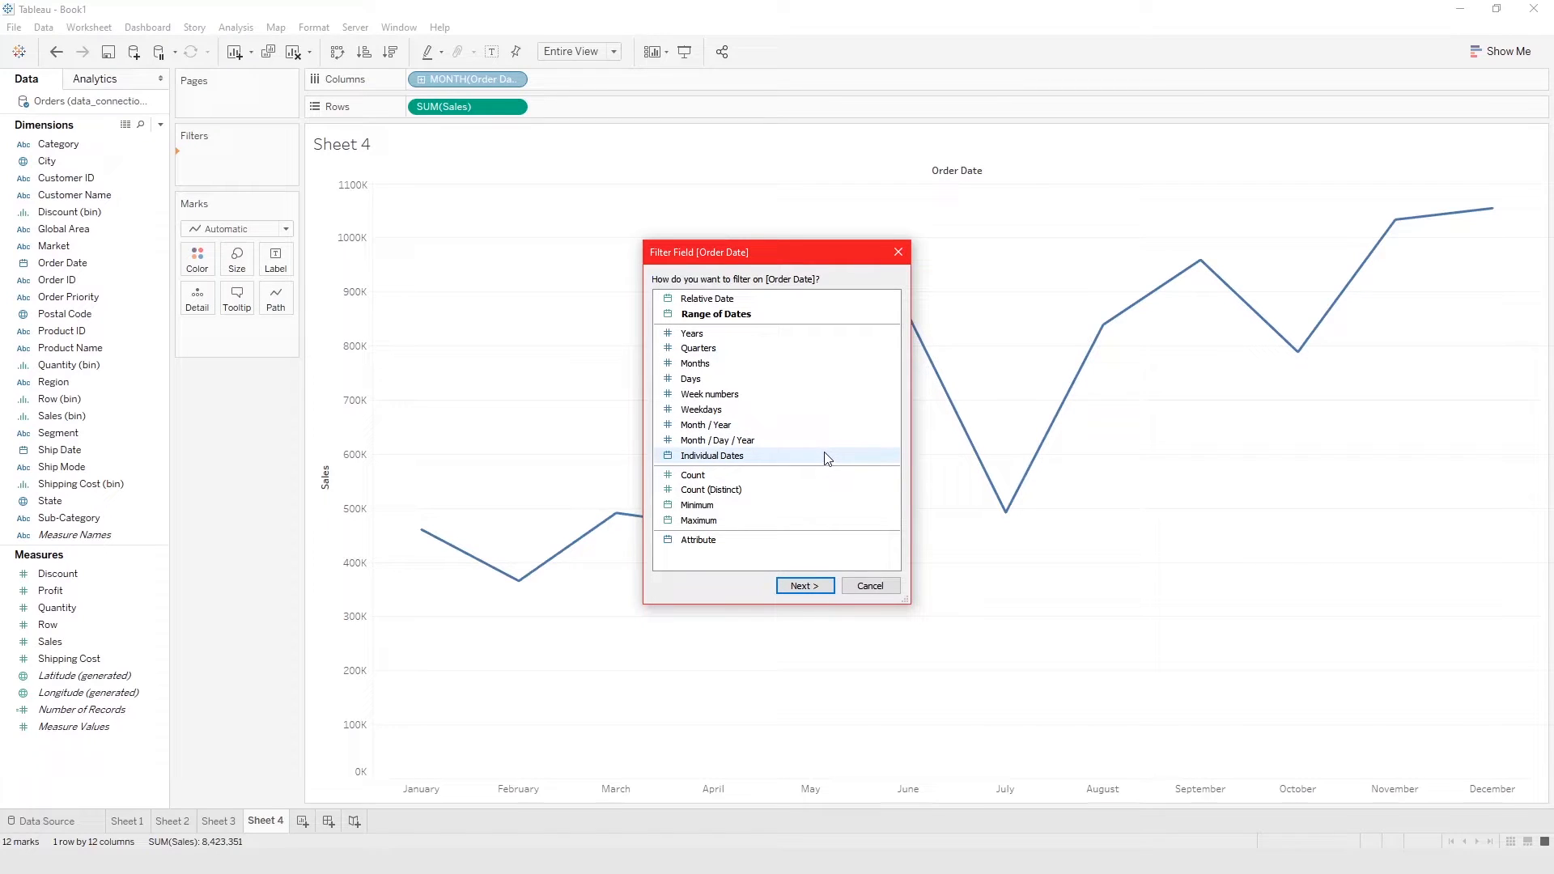
{"action": "left_click", "coordinate": [731, 300]}
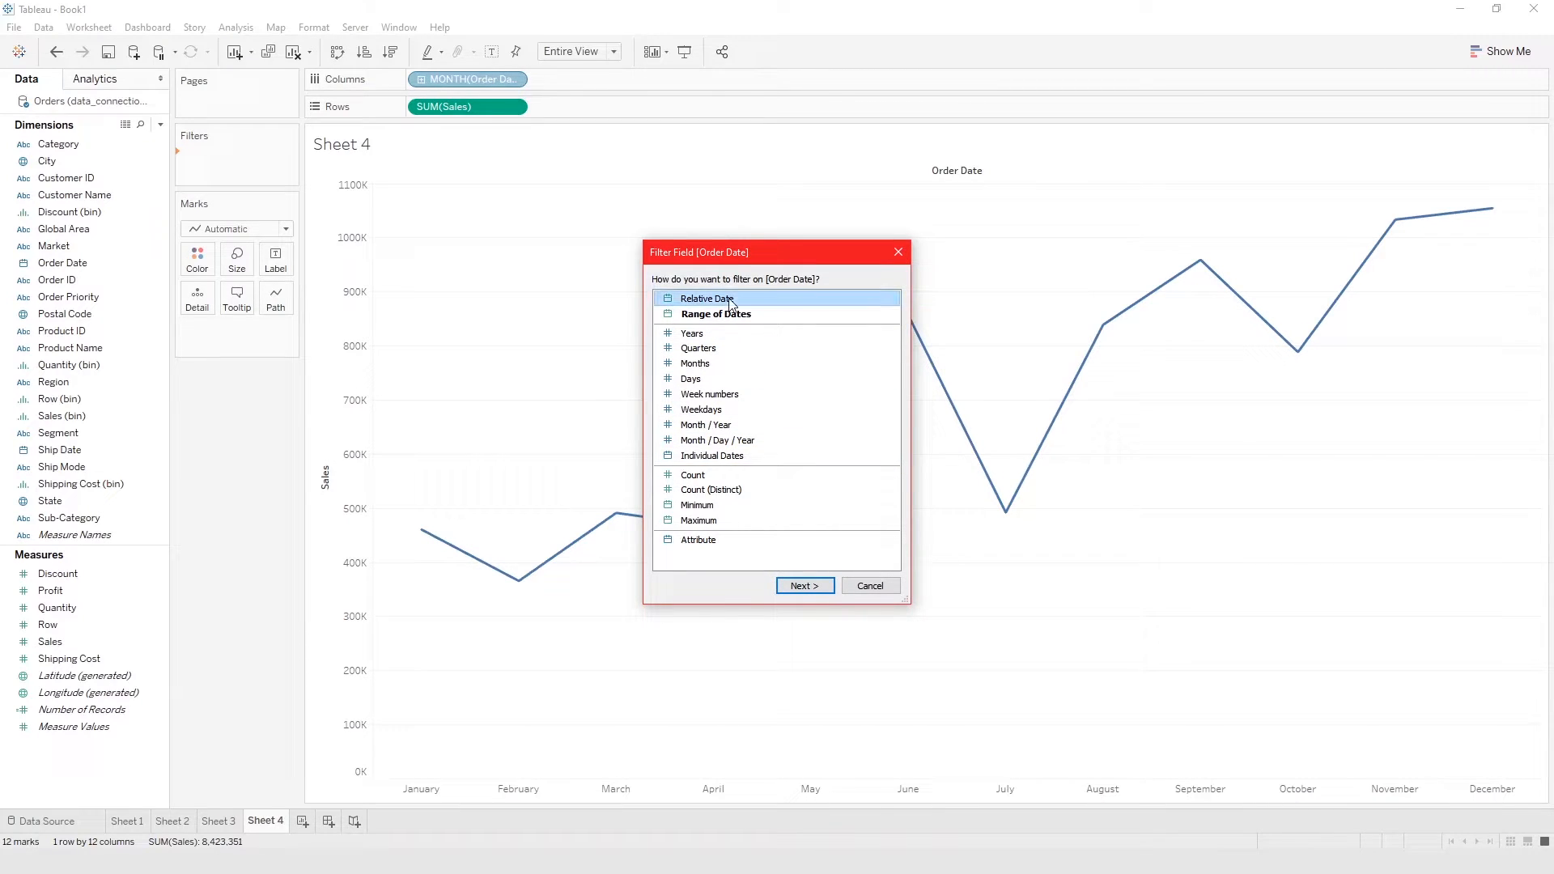
{"action": "left_click", "coordinate": [801, 586]}
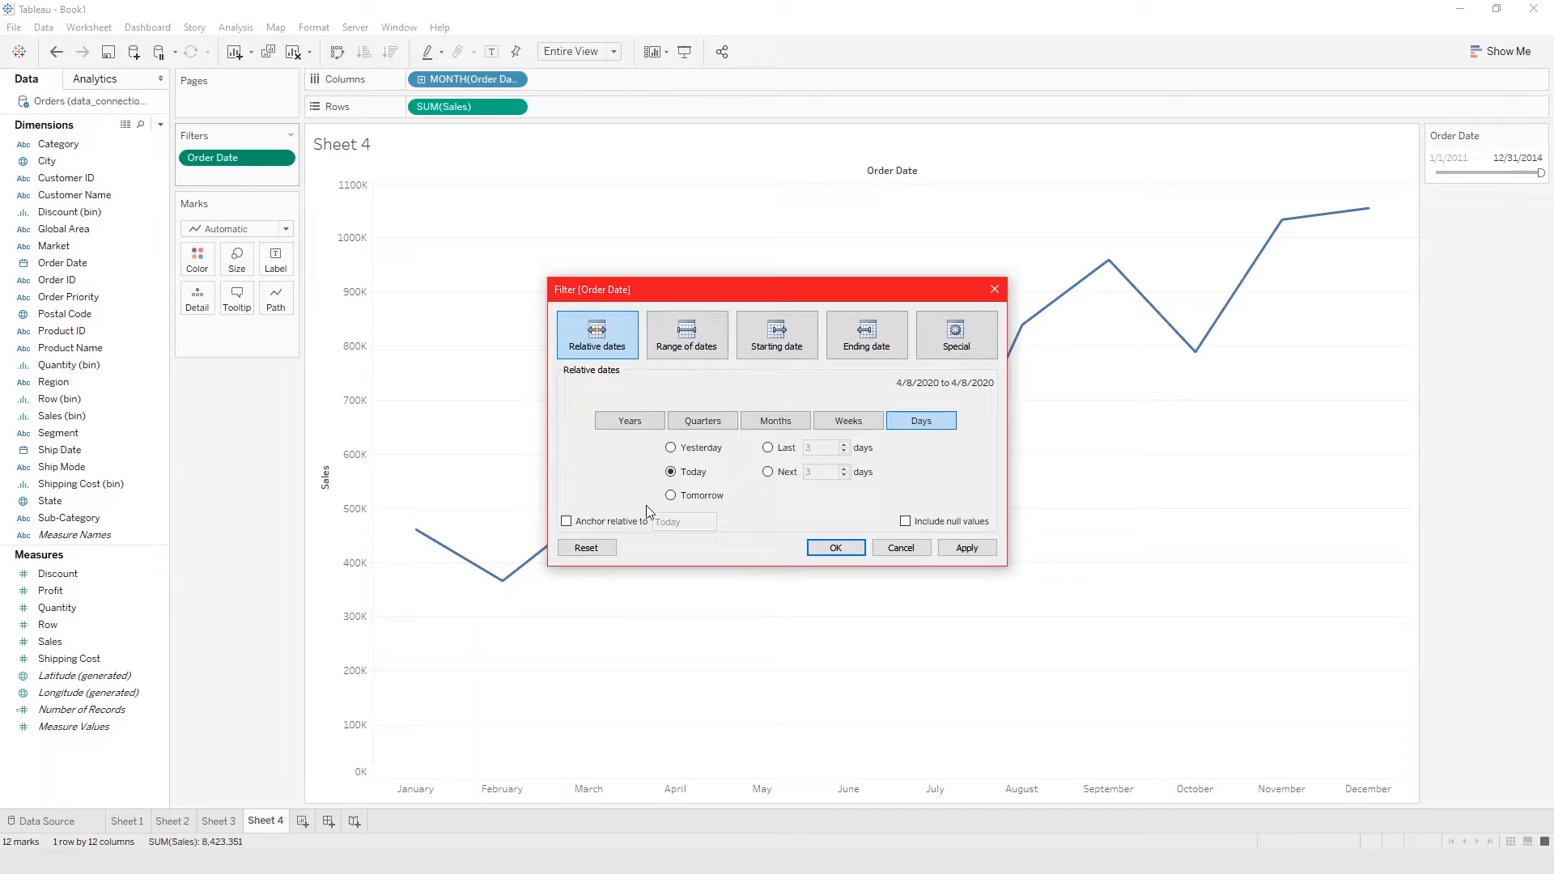
Try anchoring the relative date filter to 4/8/2020 with the previous day and next day options, and release the anchor.
{"action": "left_click", "coordinate": [611, 522]}
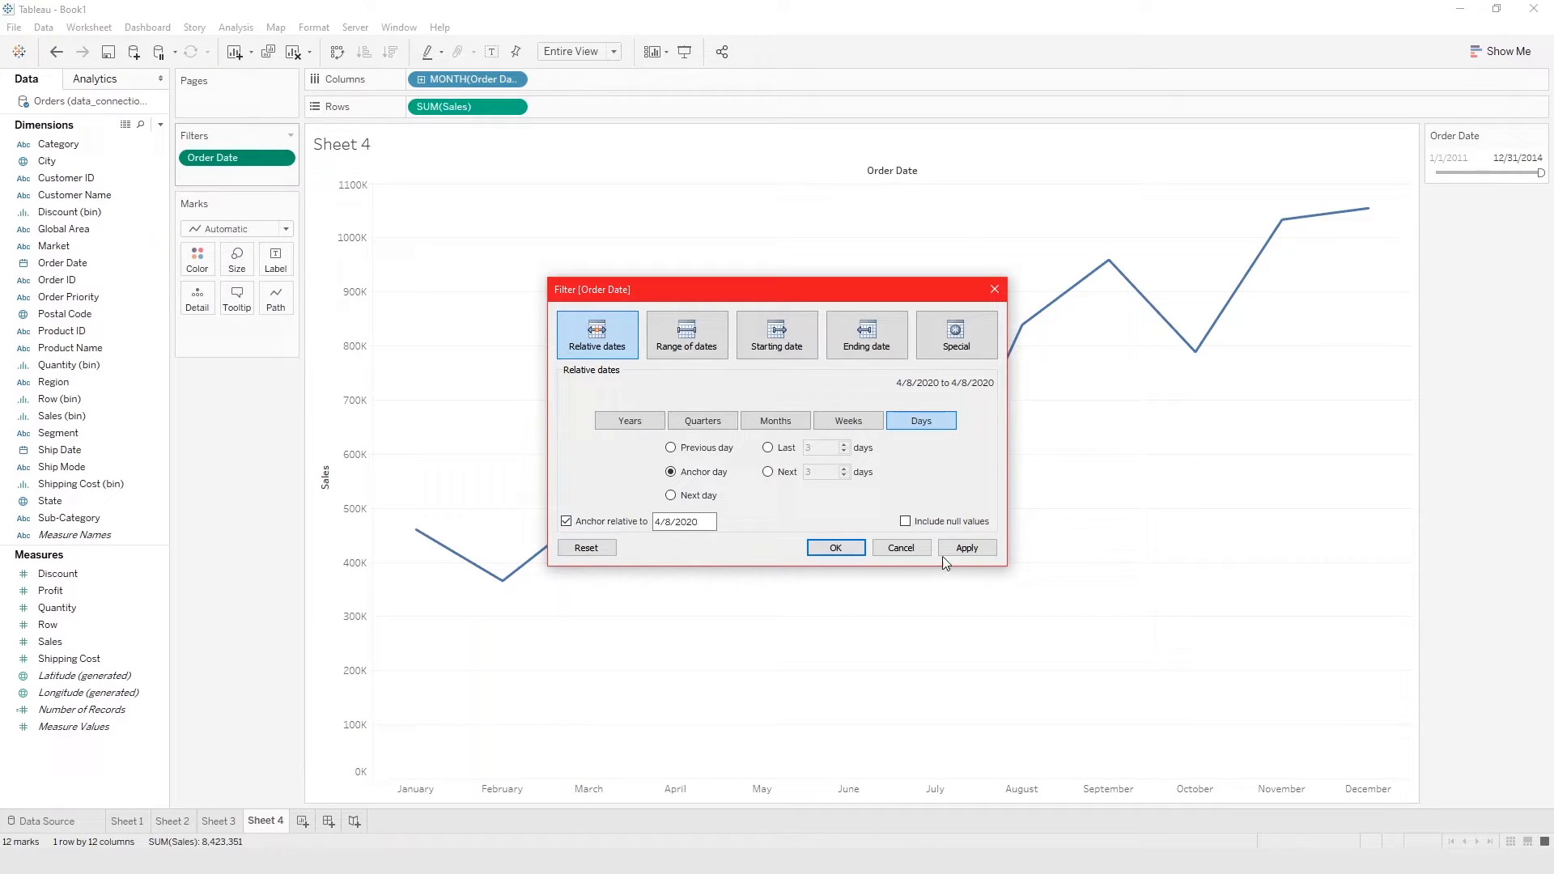
{"action": "left_click", "coordinate": [712, 523]}
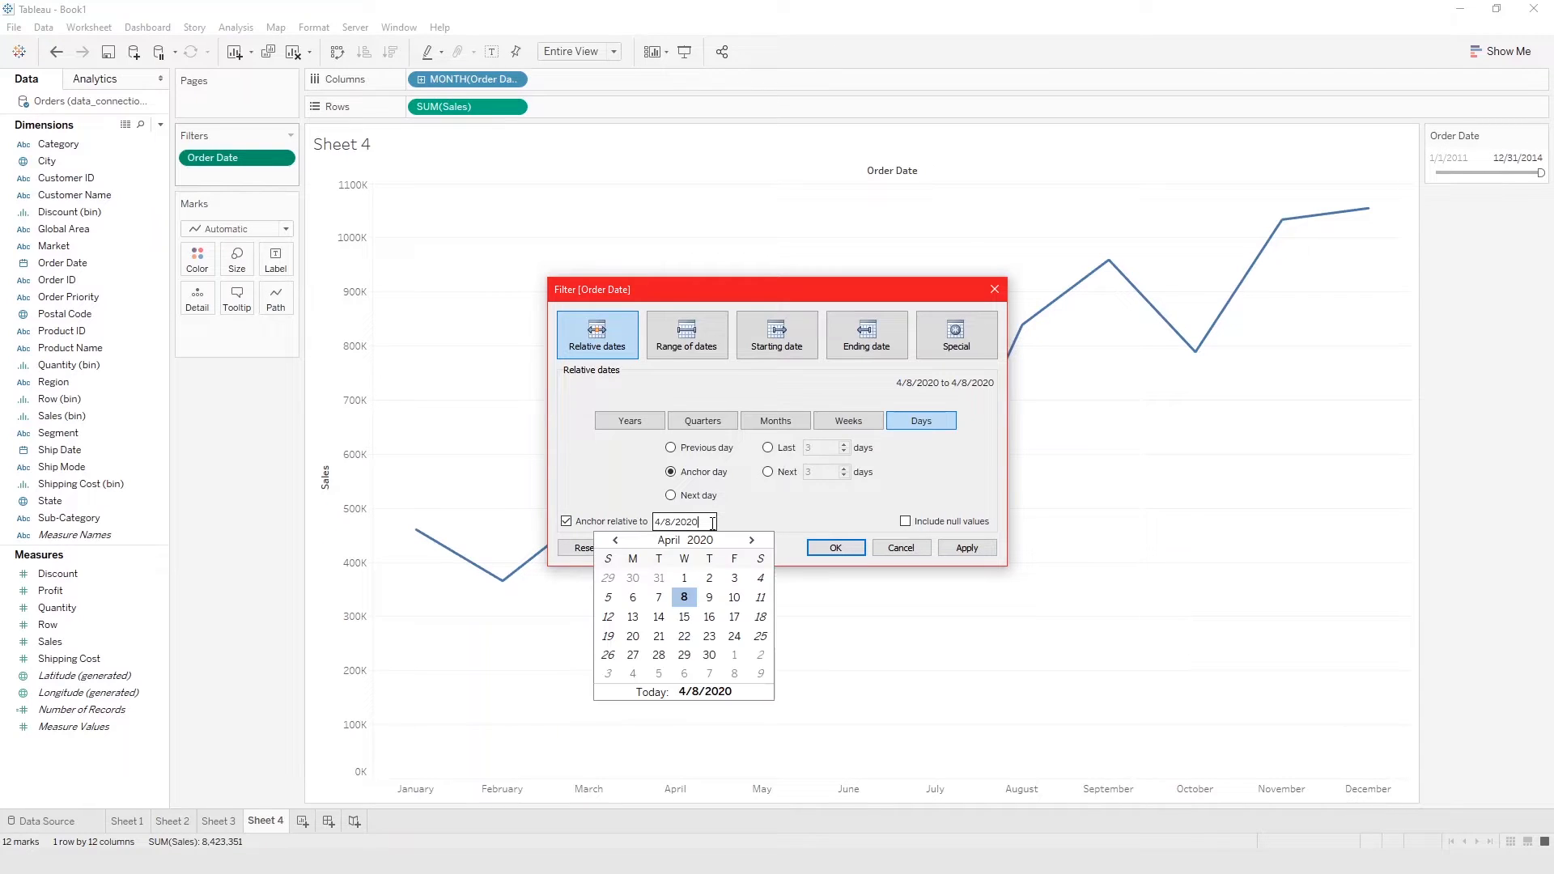
{"action": "left_click", "coordinate": [683, 598]}
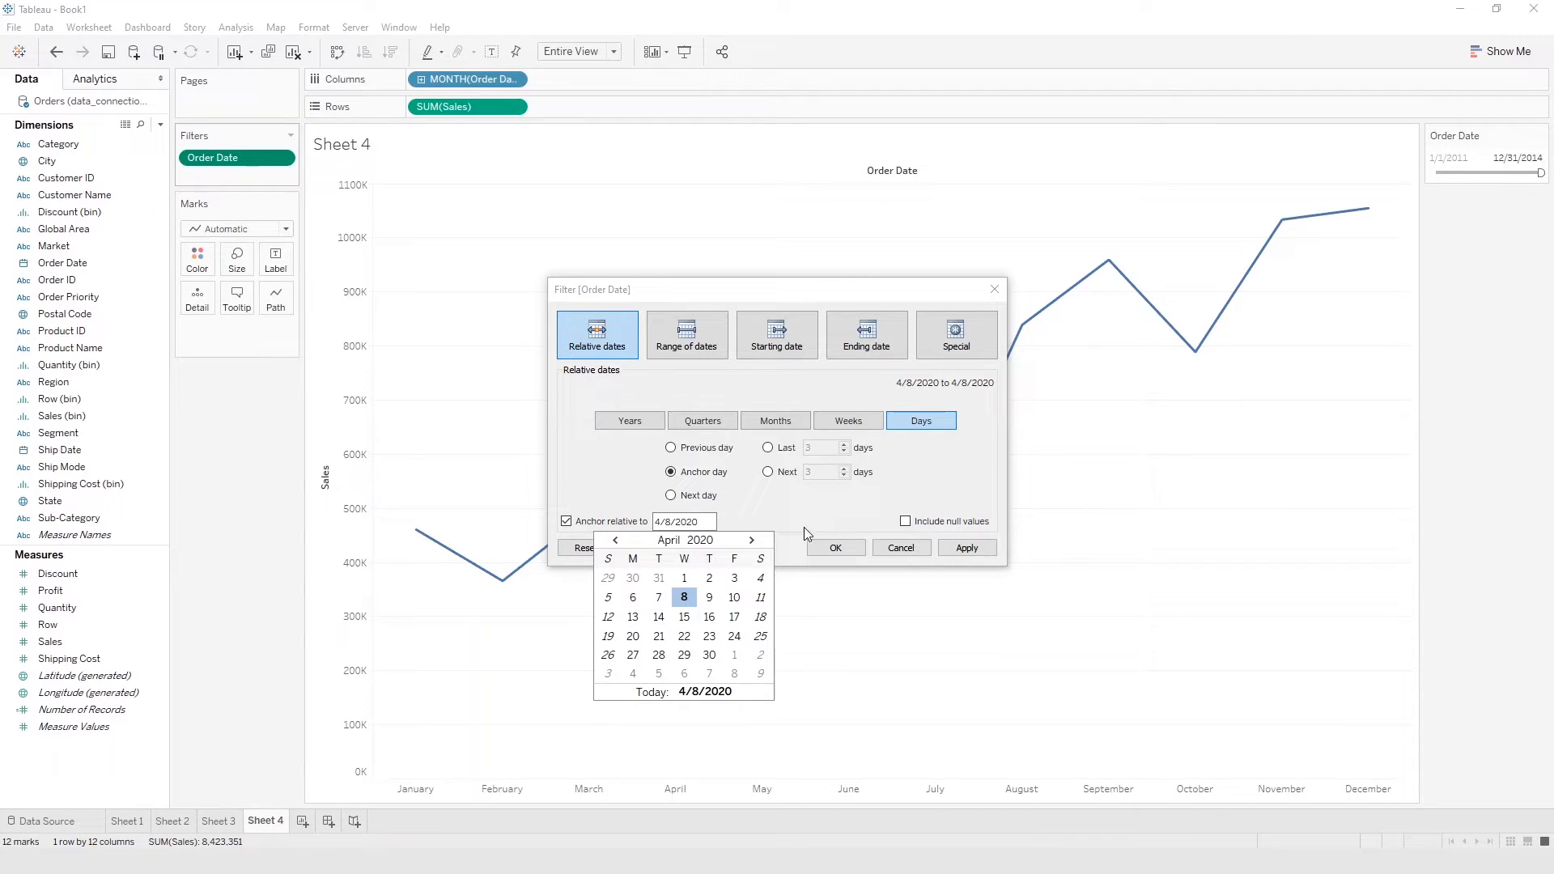
{"action": "left_click", "coordinate": [785, 510]}
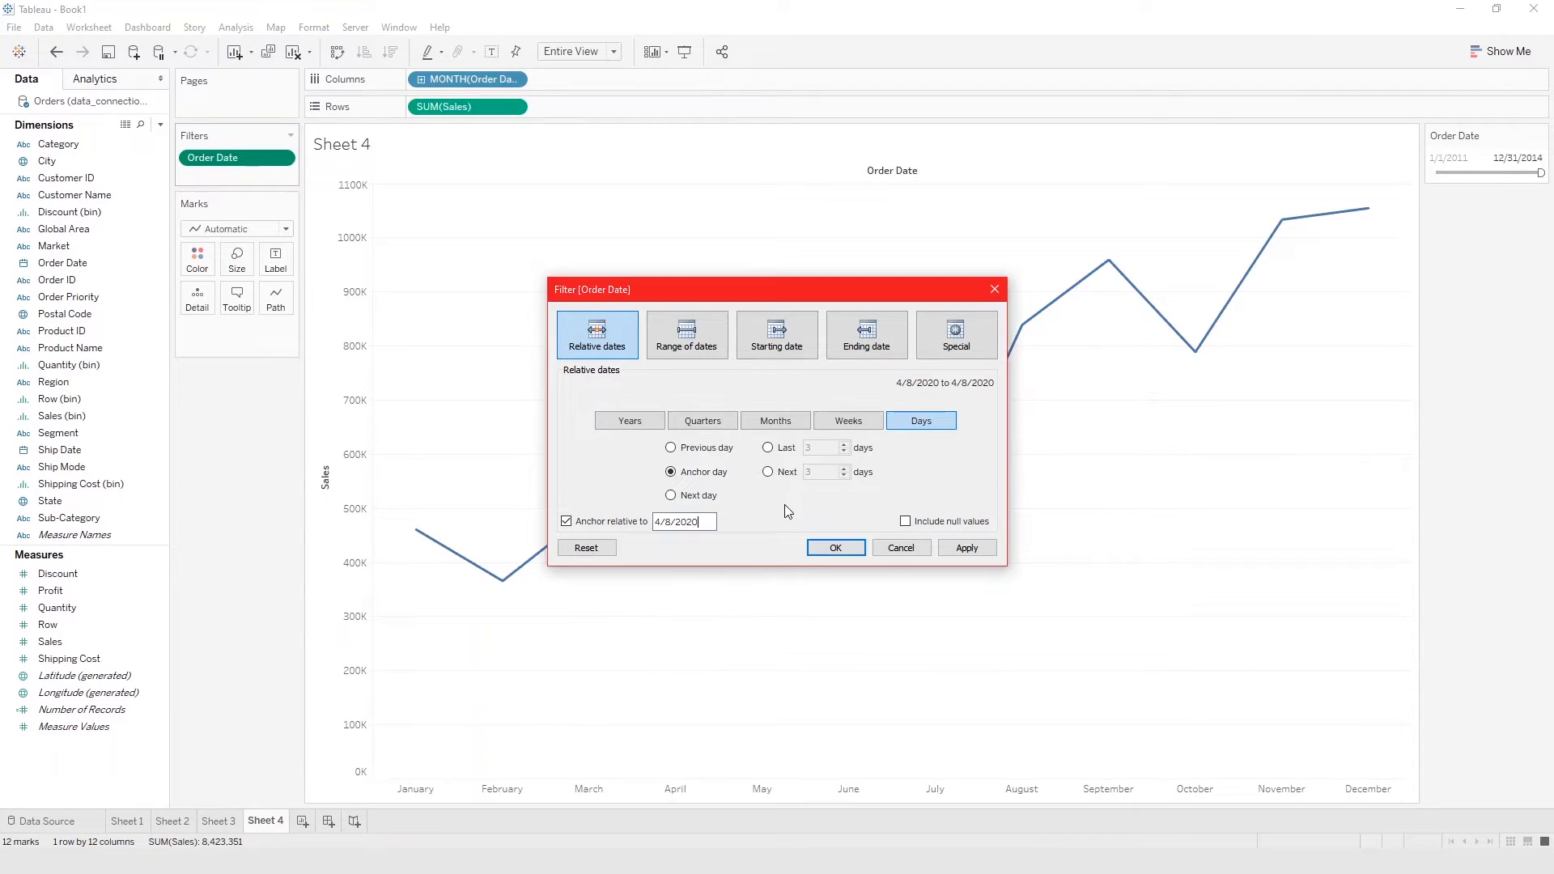
{"action": "left_click", "coordinate": [718, 452]}
{"action": "left_click", "coordinate": [713, 499]}
{"action": "left_click", "coordinate": [597, 523]}
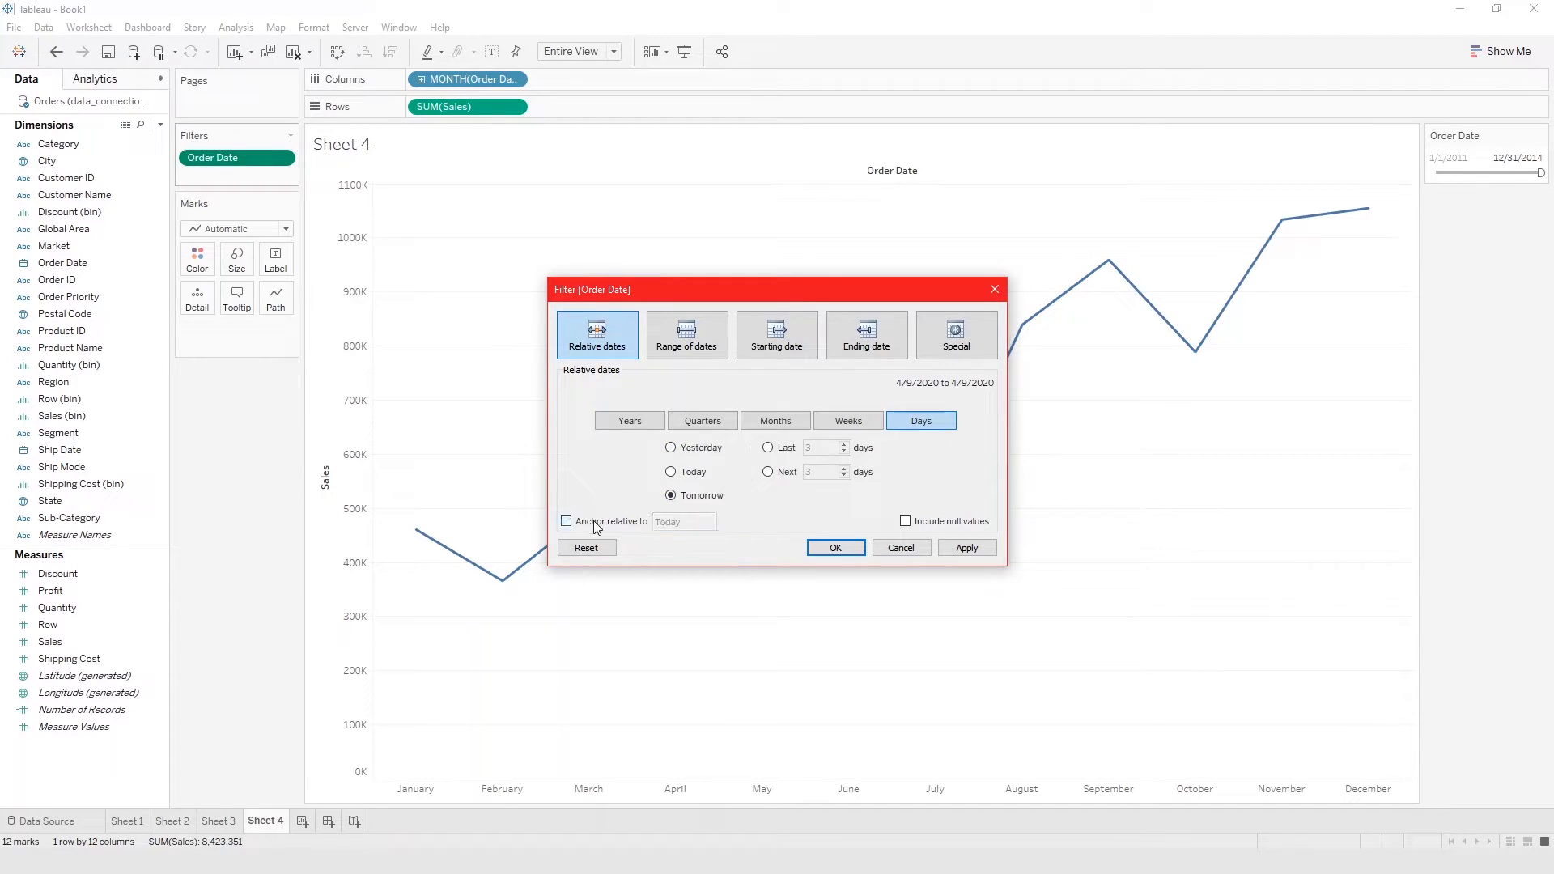
Try the relative date filter by years with this year, and switch to filtering by a range of dates.
{"action": "left_click", "coordinate": [632, 420]}
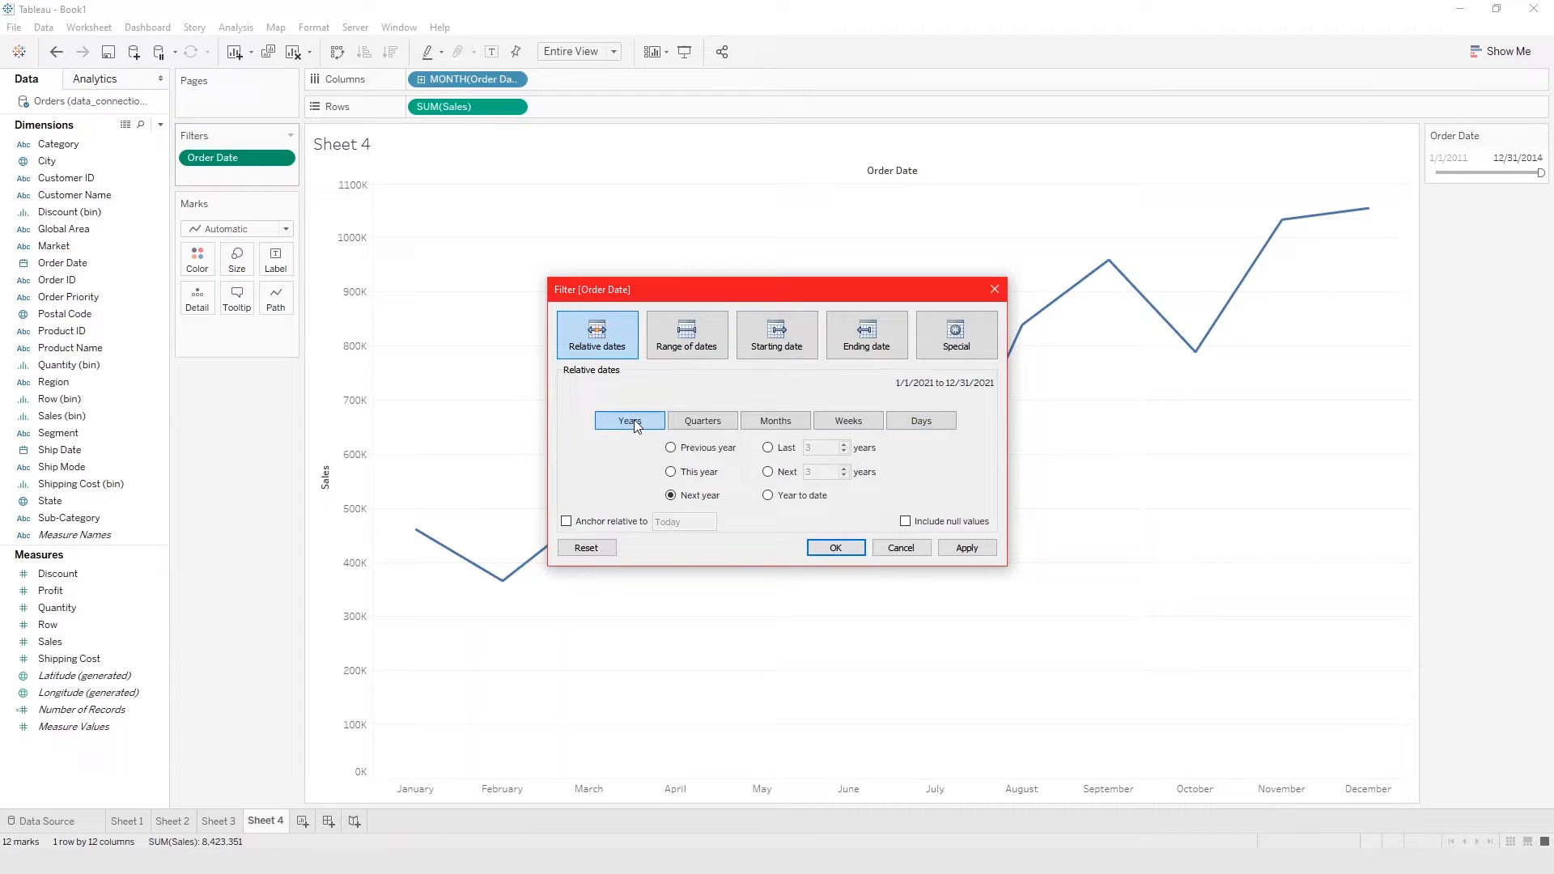
{"action": "left_click", "coordinate": [699, 471]}
{"action": "left_click", "coordinate": [923, 421]}
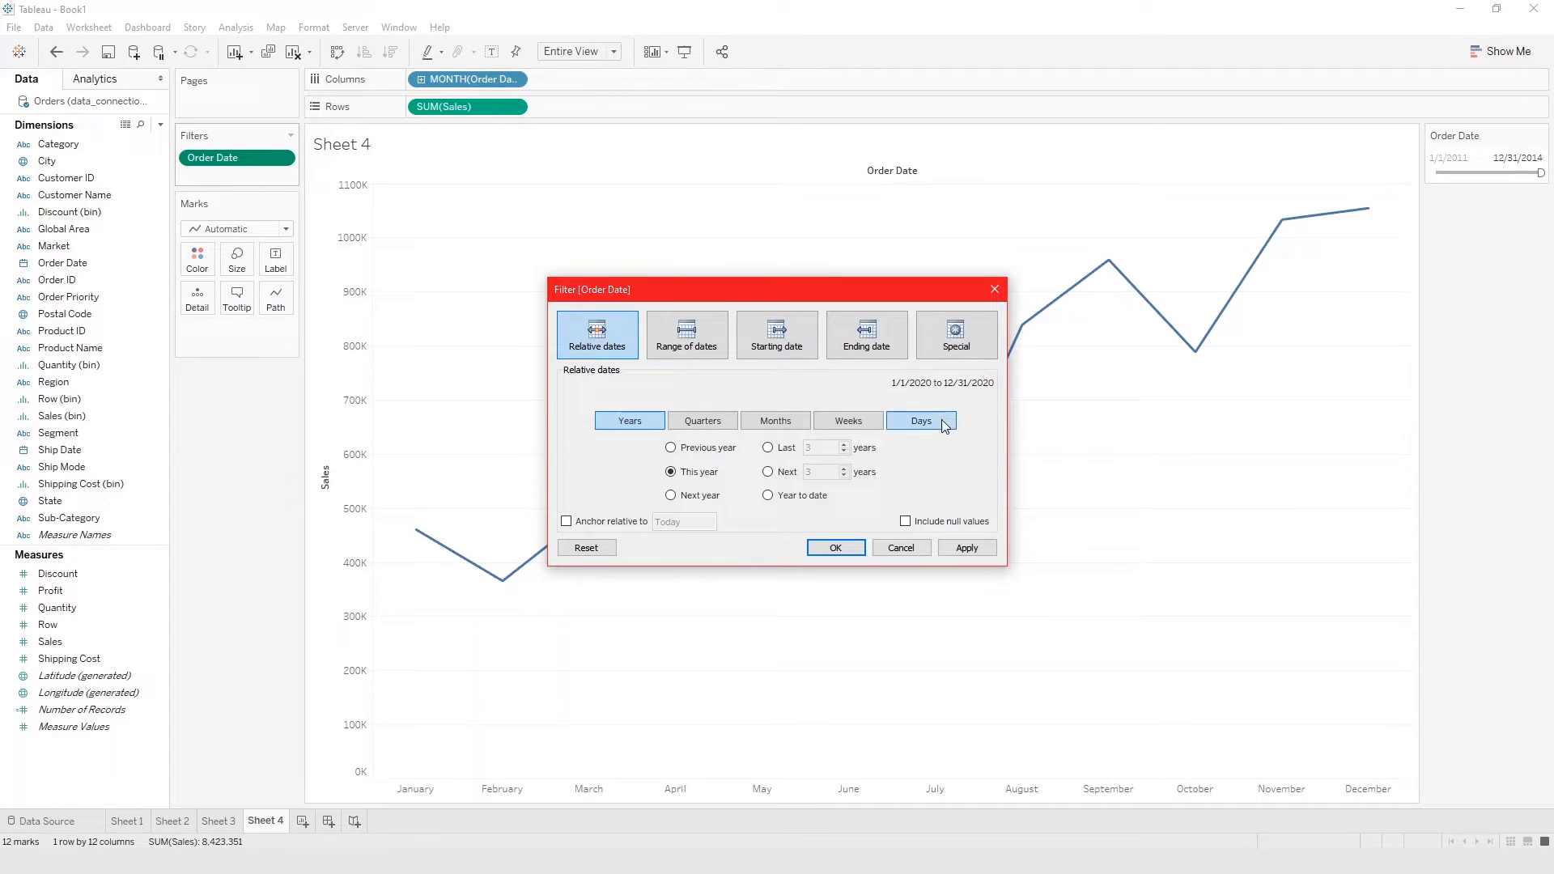
{"action": "left_click", "coordinate": [706, 350]}
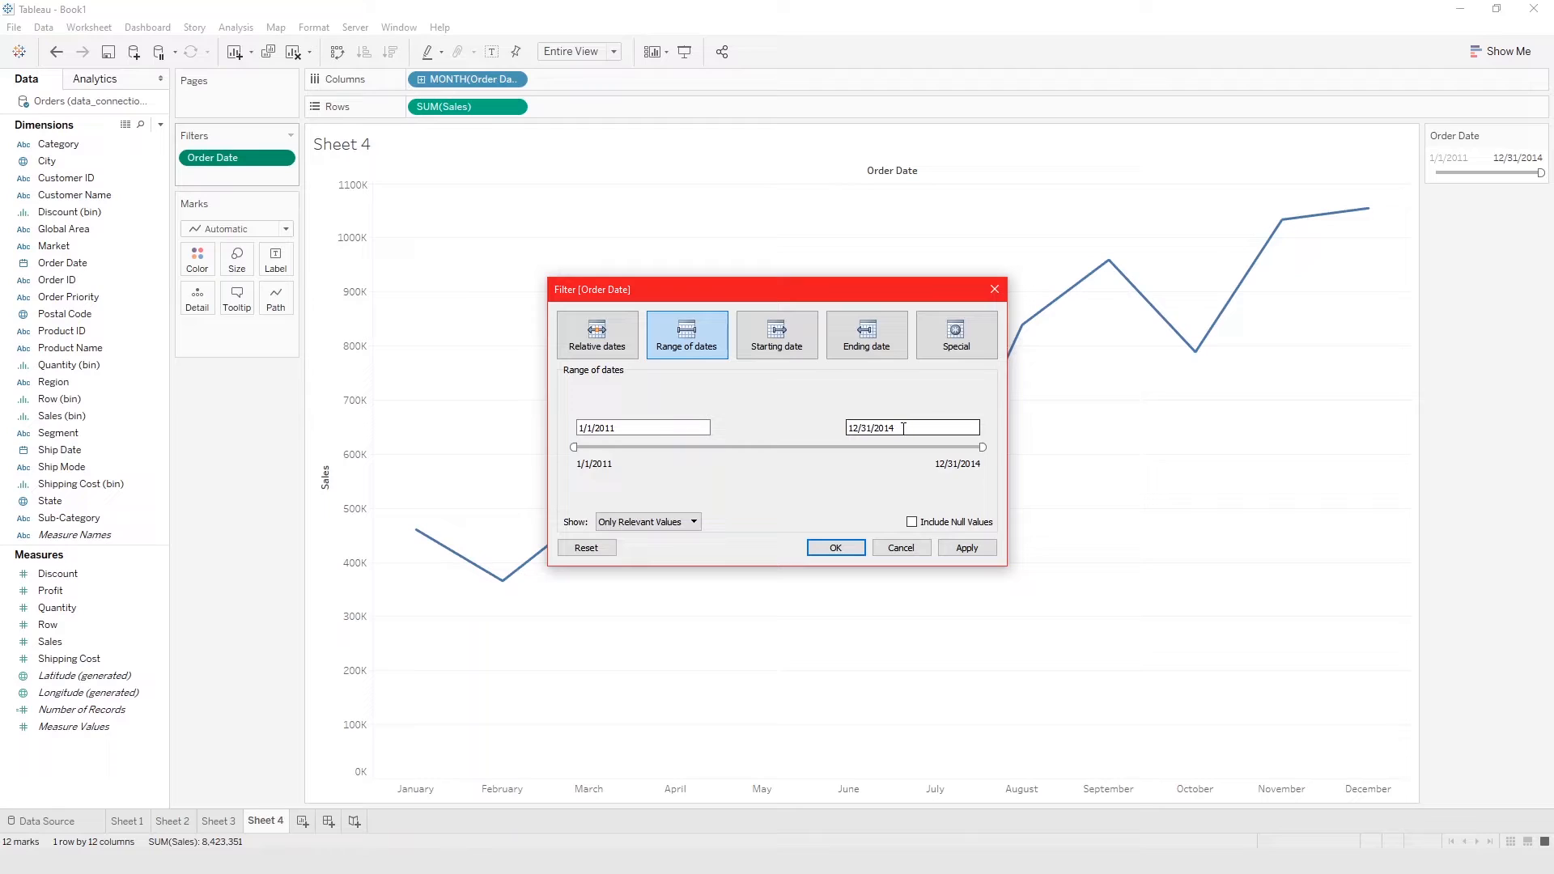
Filter Order Date by a starting date of 1/1/2013 and apply it to the chart.
{"action": "left_click", "coordinate": [775, 335]}
{"action": "left_click", "coordinate": [636, 429]}
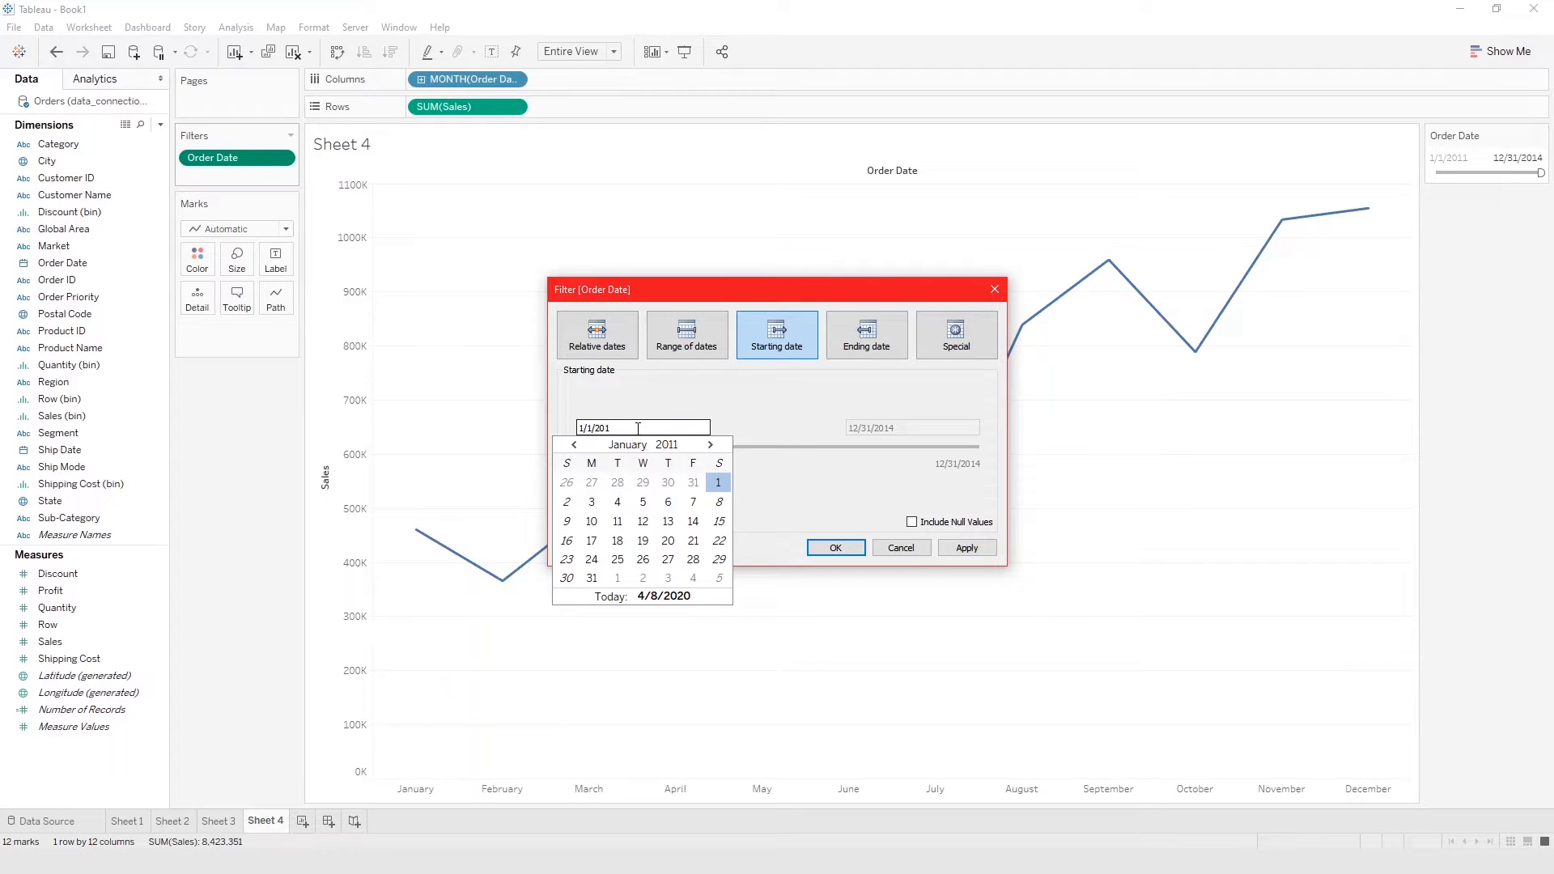
{"action": "type", "text": "3"}
{"action": "left_click", "coordinate": [736, 402]}
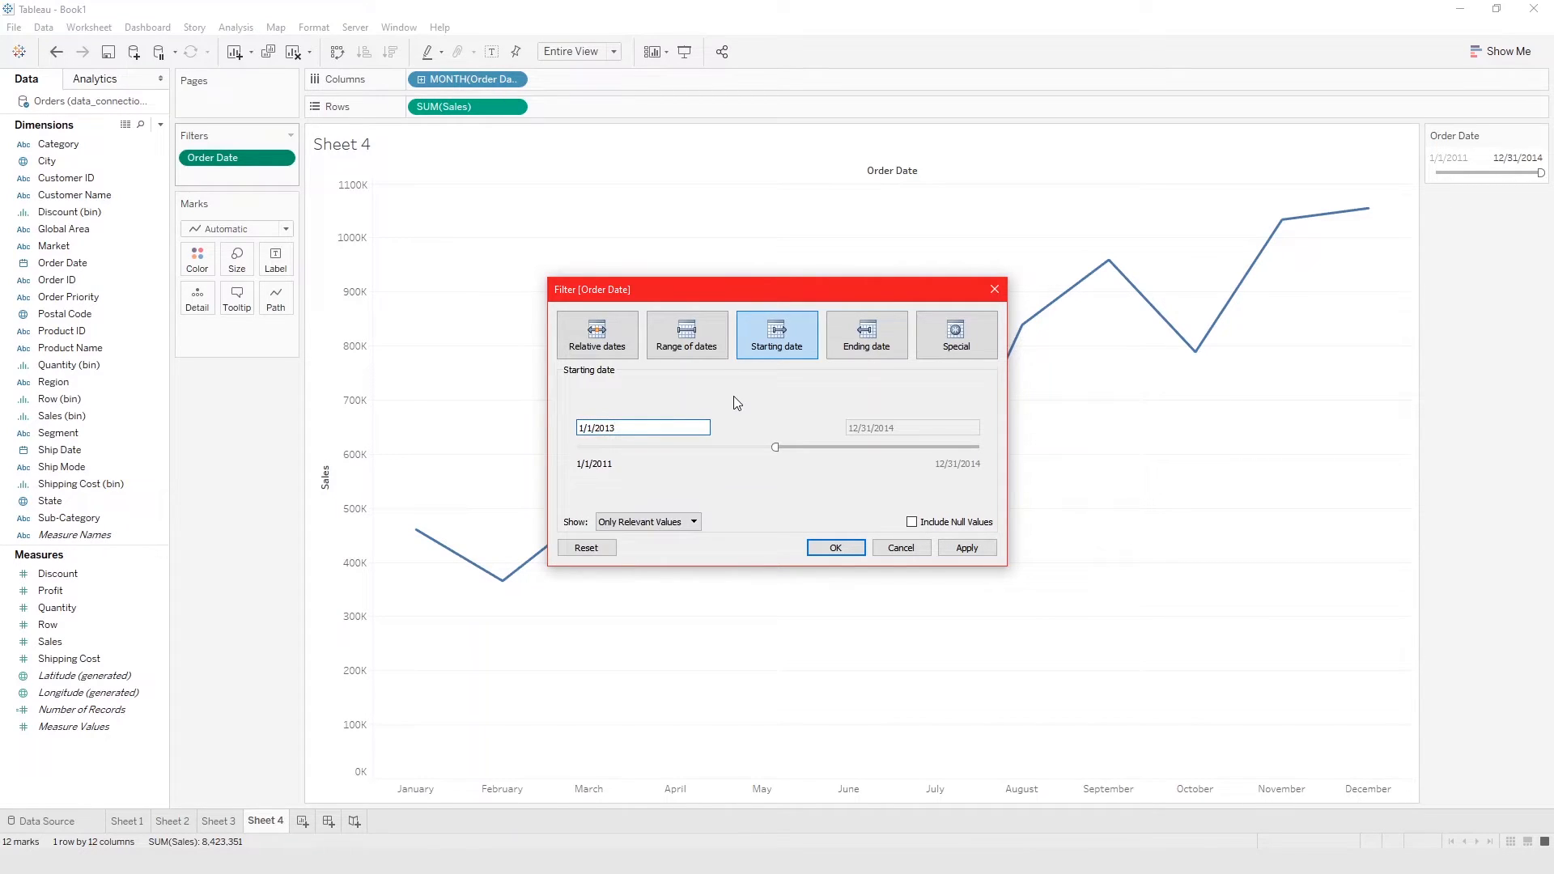
{"action": "left_click", "coordinate": [964, 548]}
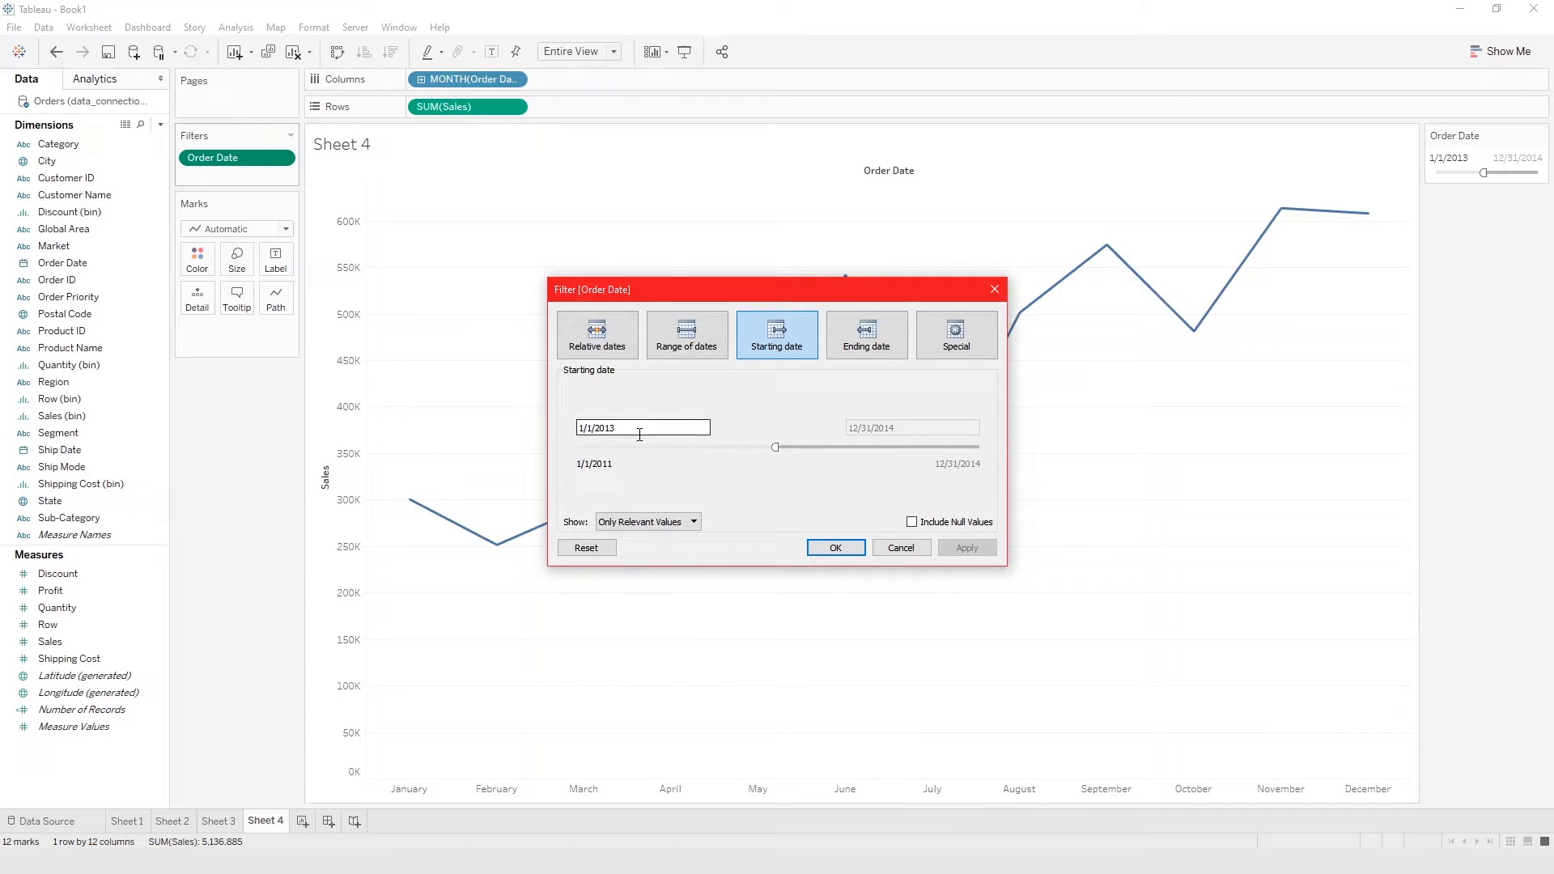
Filter Order Date by an ending date of 1/30/2013 and apply it to the chart.
{"action": "left_click", "coordinate": [852, 343]}
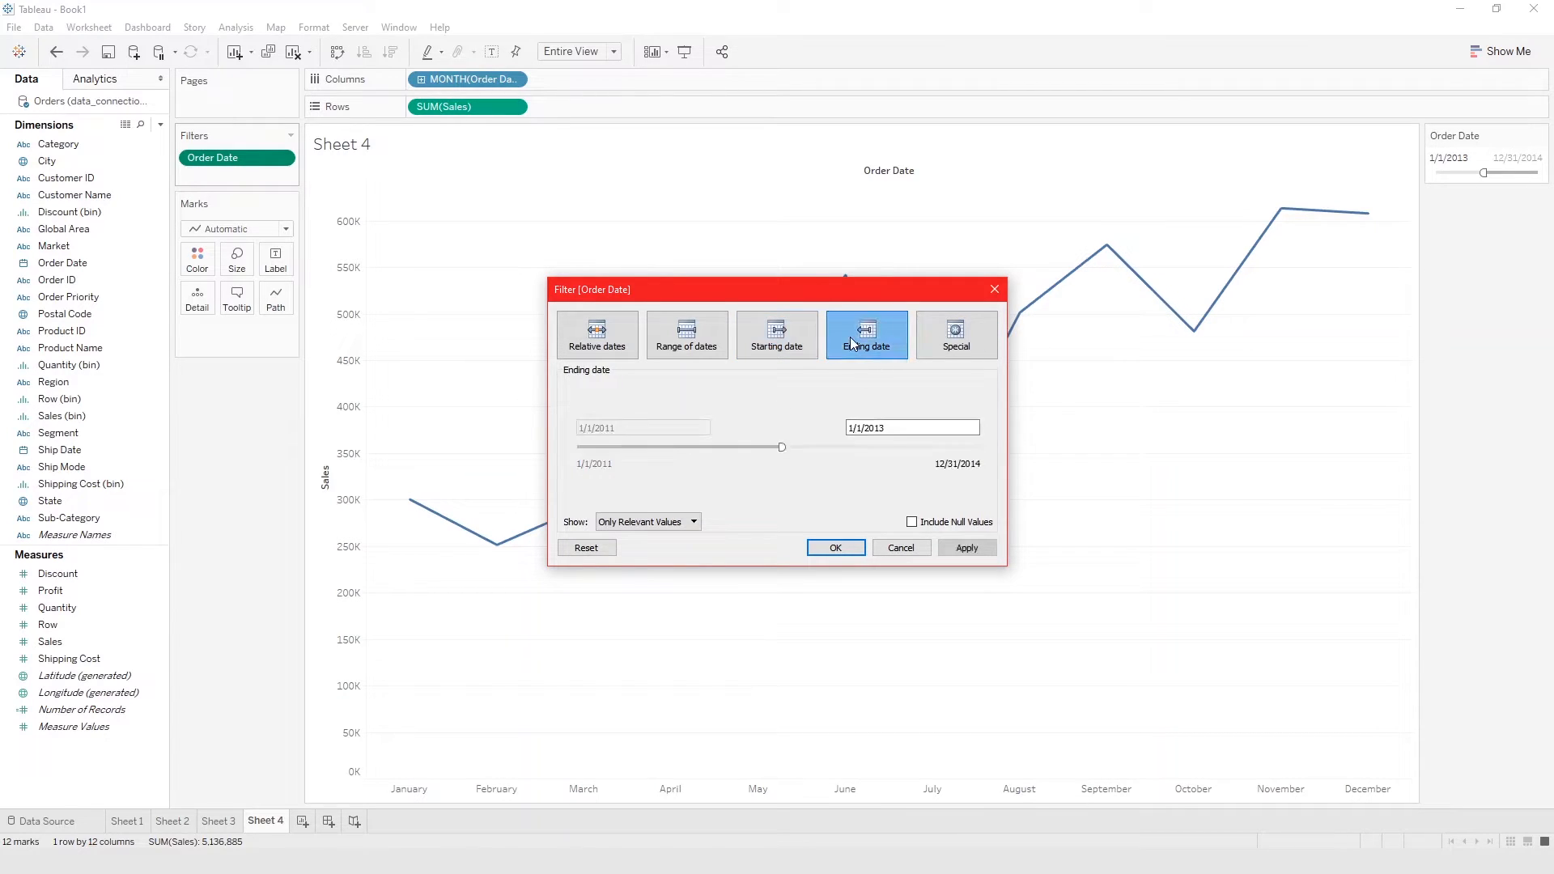
{"action": "left_click", "coordinate": [895, 425]}
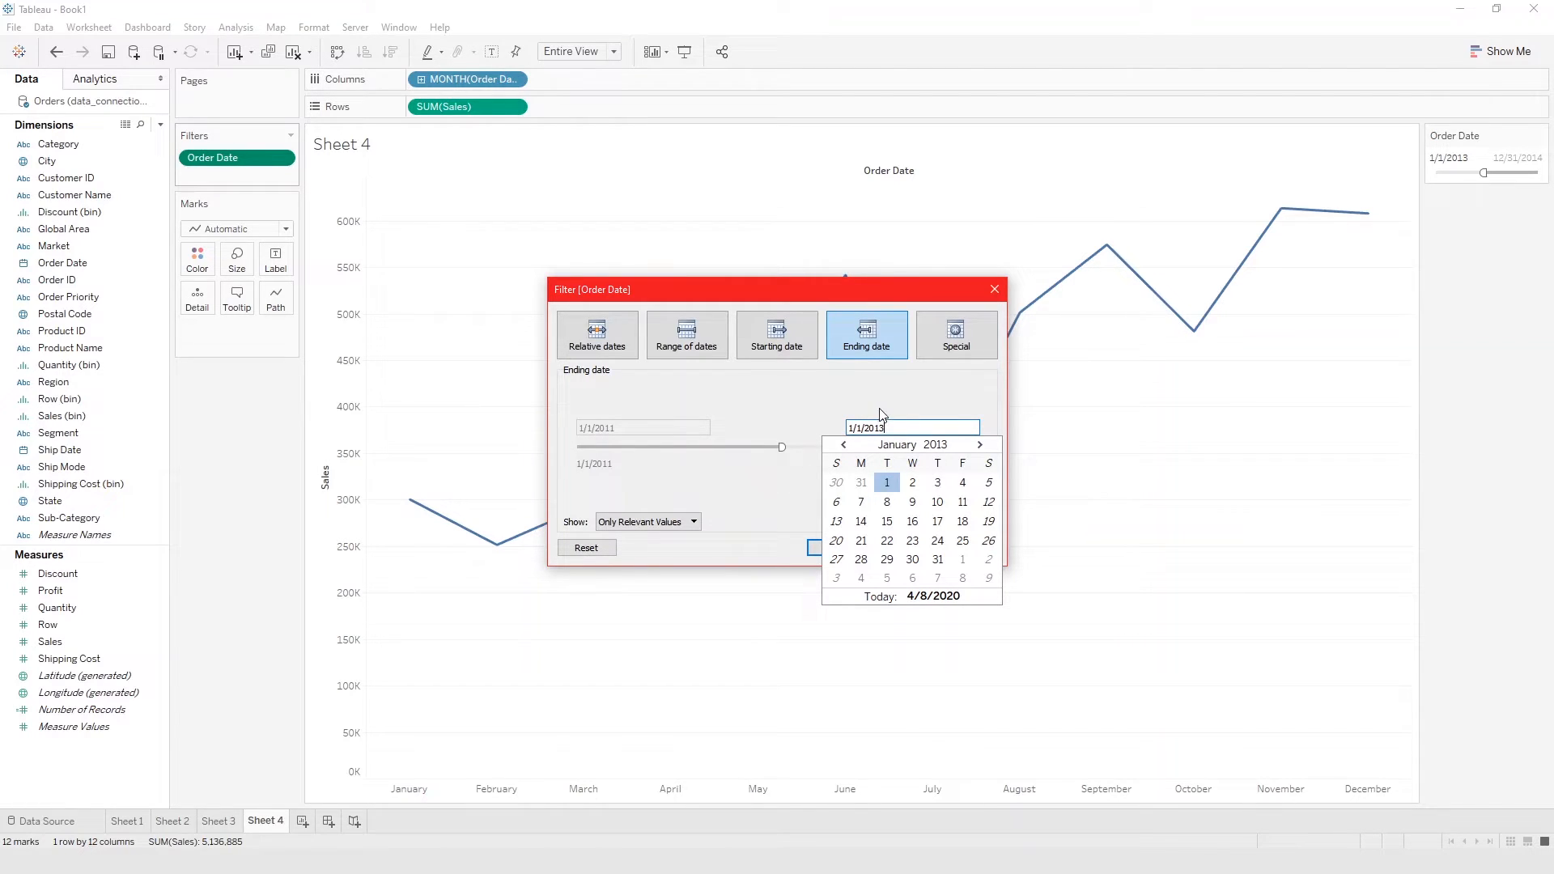
{"action": "left_click", "coordinate": [912, 559]}
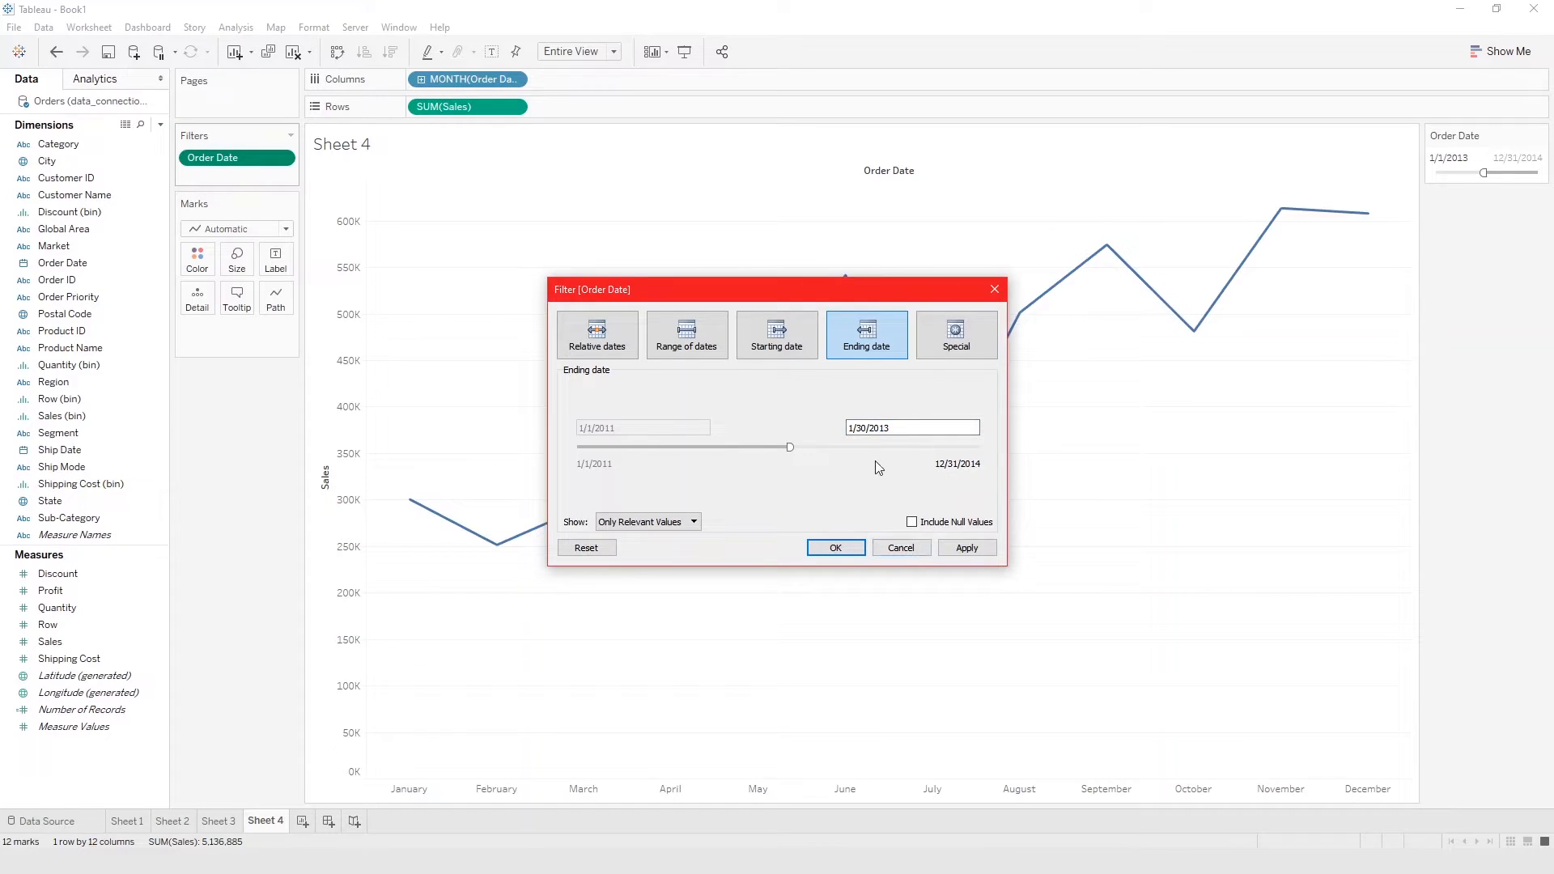
{"action": "left_click", "coordinate": [968, 548]}
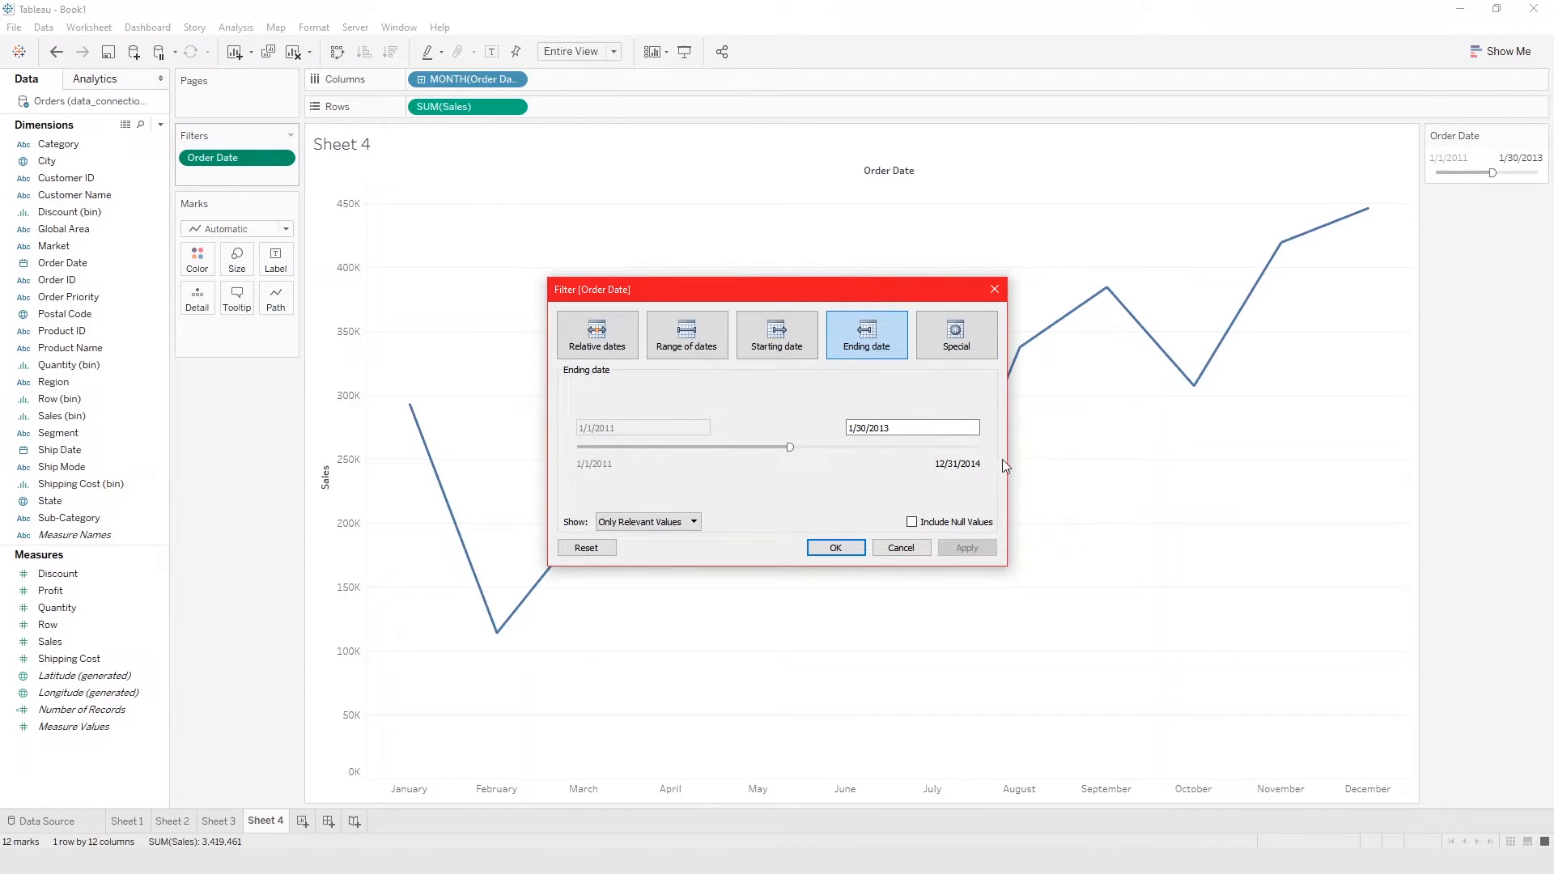
View the special date options and filter Order Date by relative dates covering the last 10 years.
{"action": "left_click", "coordinate": [956, 348]}
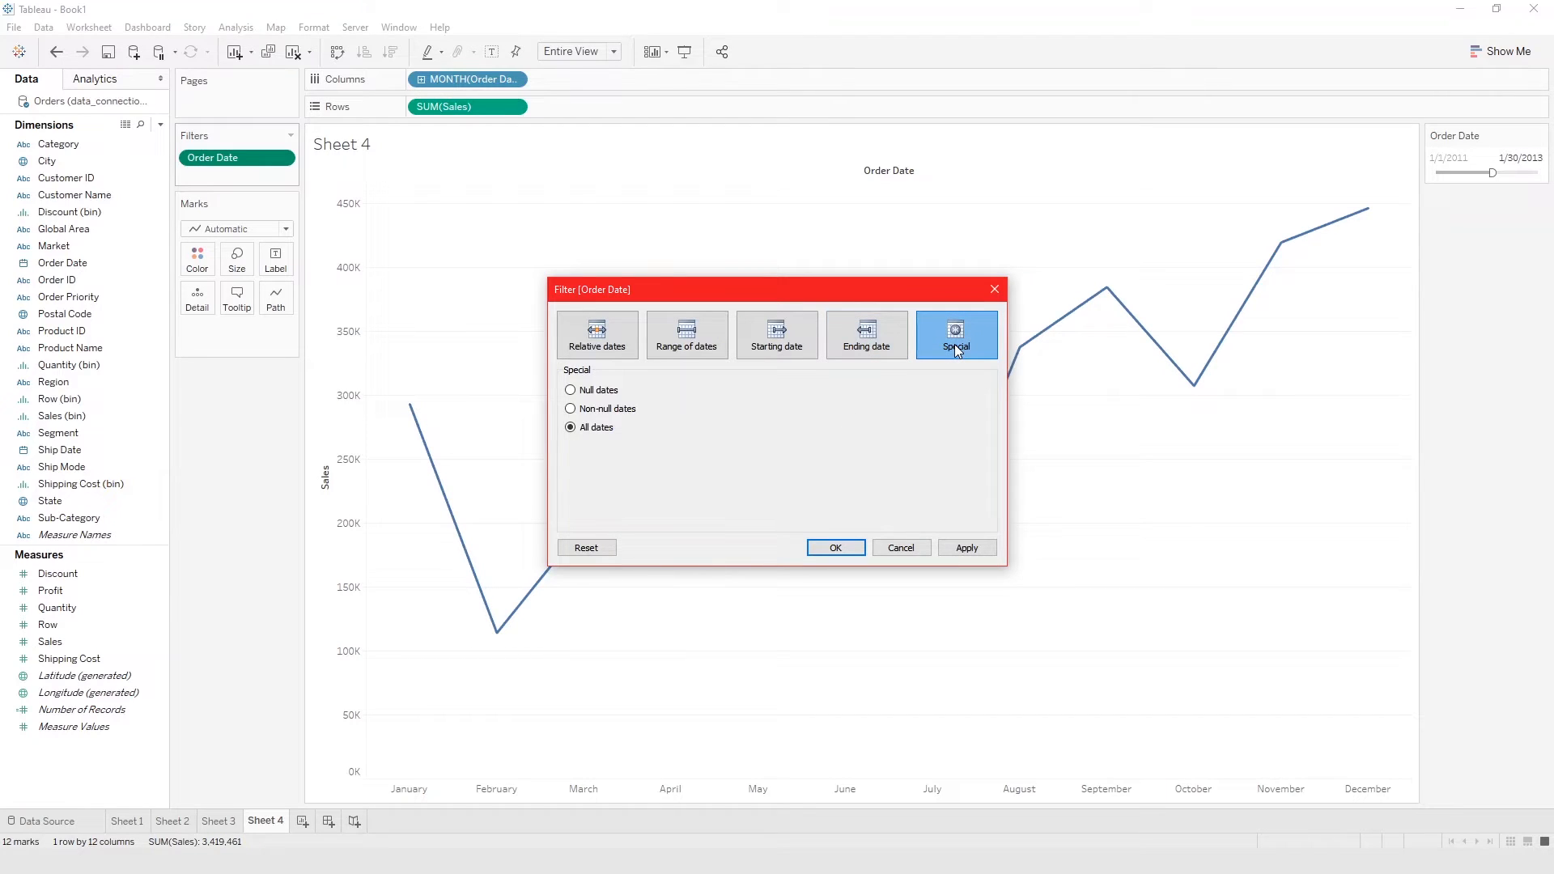
{"action": "left_click", "coordinate": [627, 349]}
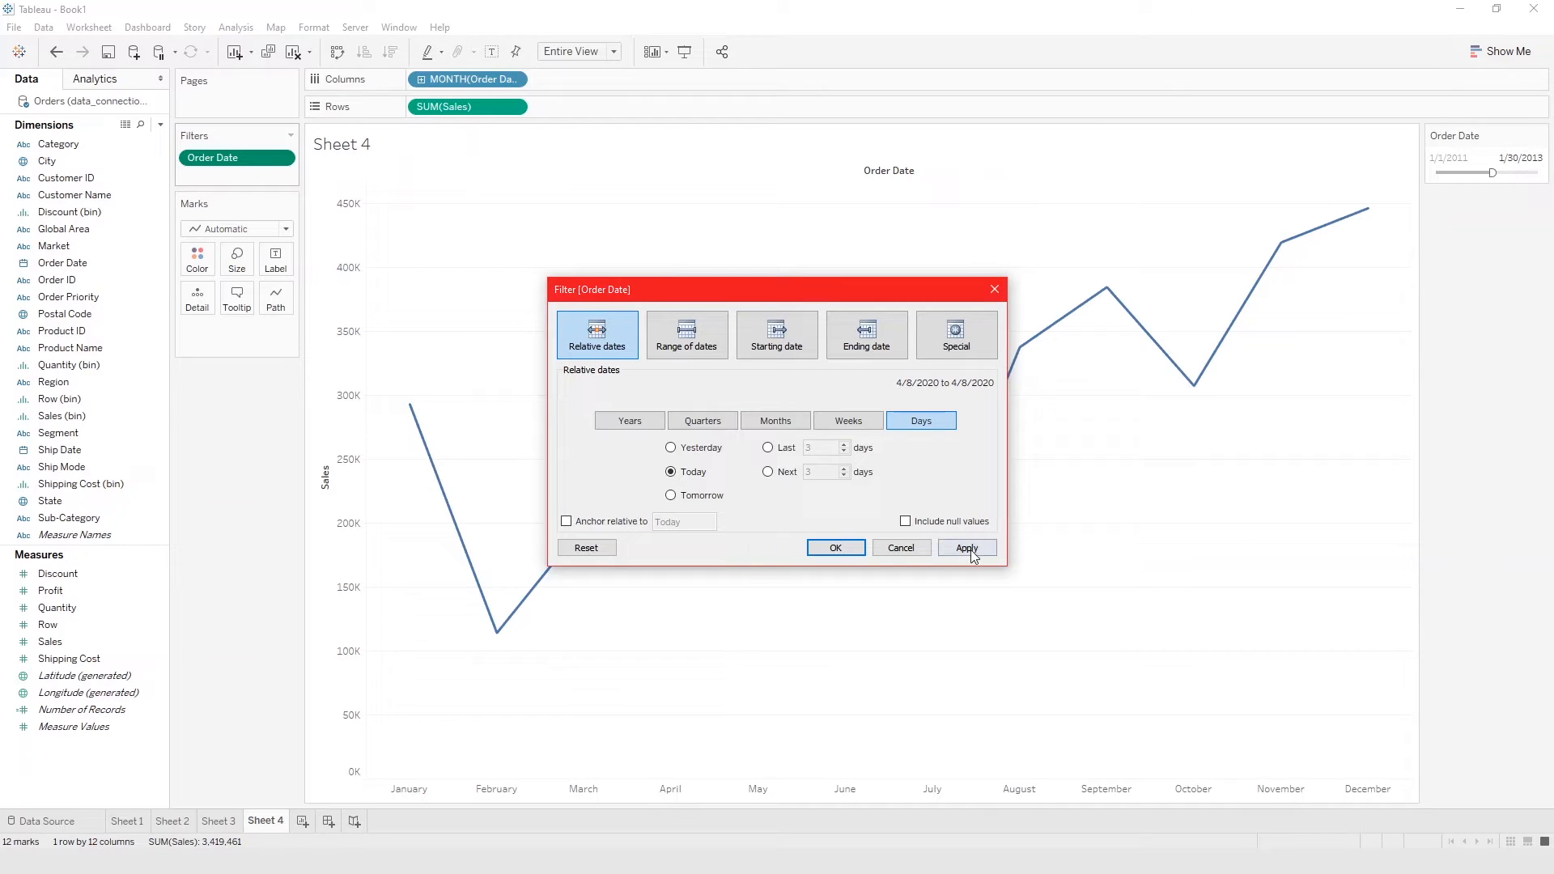
{"action": "left_click", "coordinate": [837, 548]}
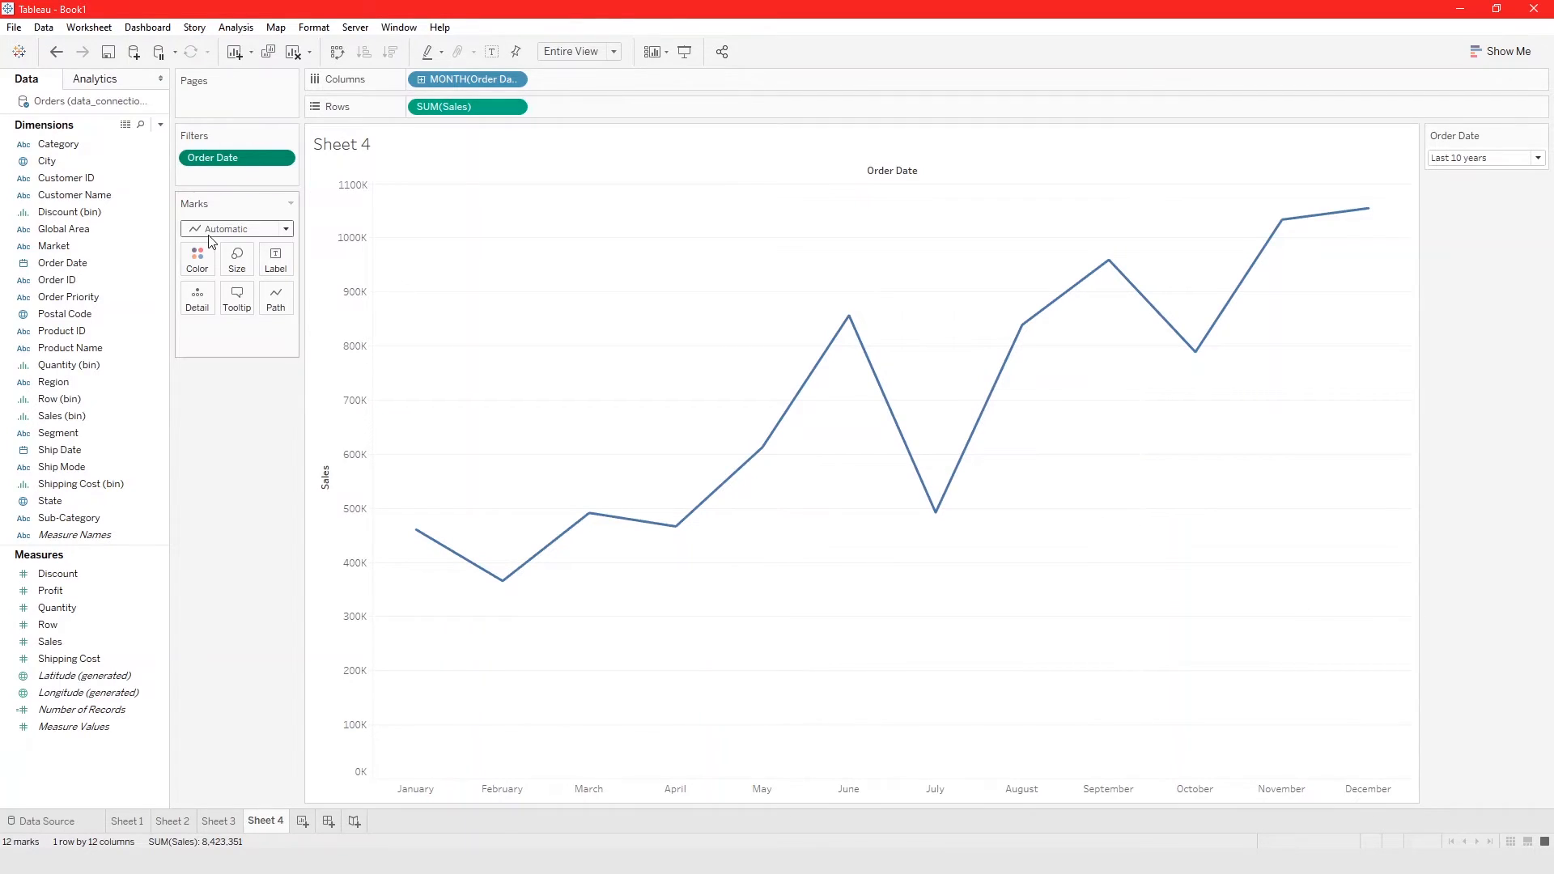
Replace the Order Date filter with a Month / Day / Year filter on Ship Date.
{"action": "left_click_drag", "start_coordinate": [212, 159], "coordinate": [114, 268]}
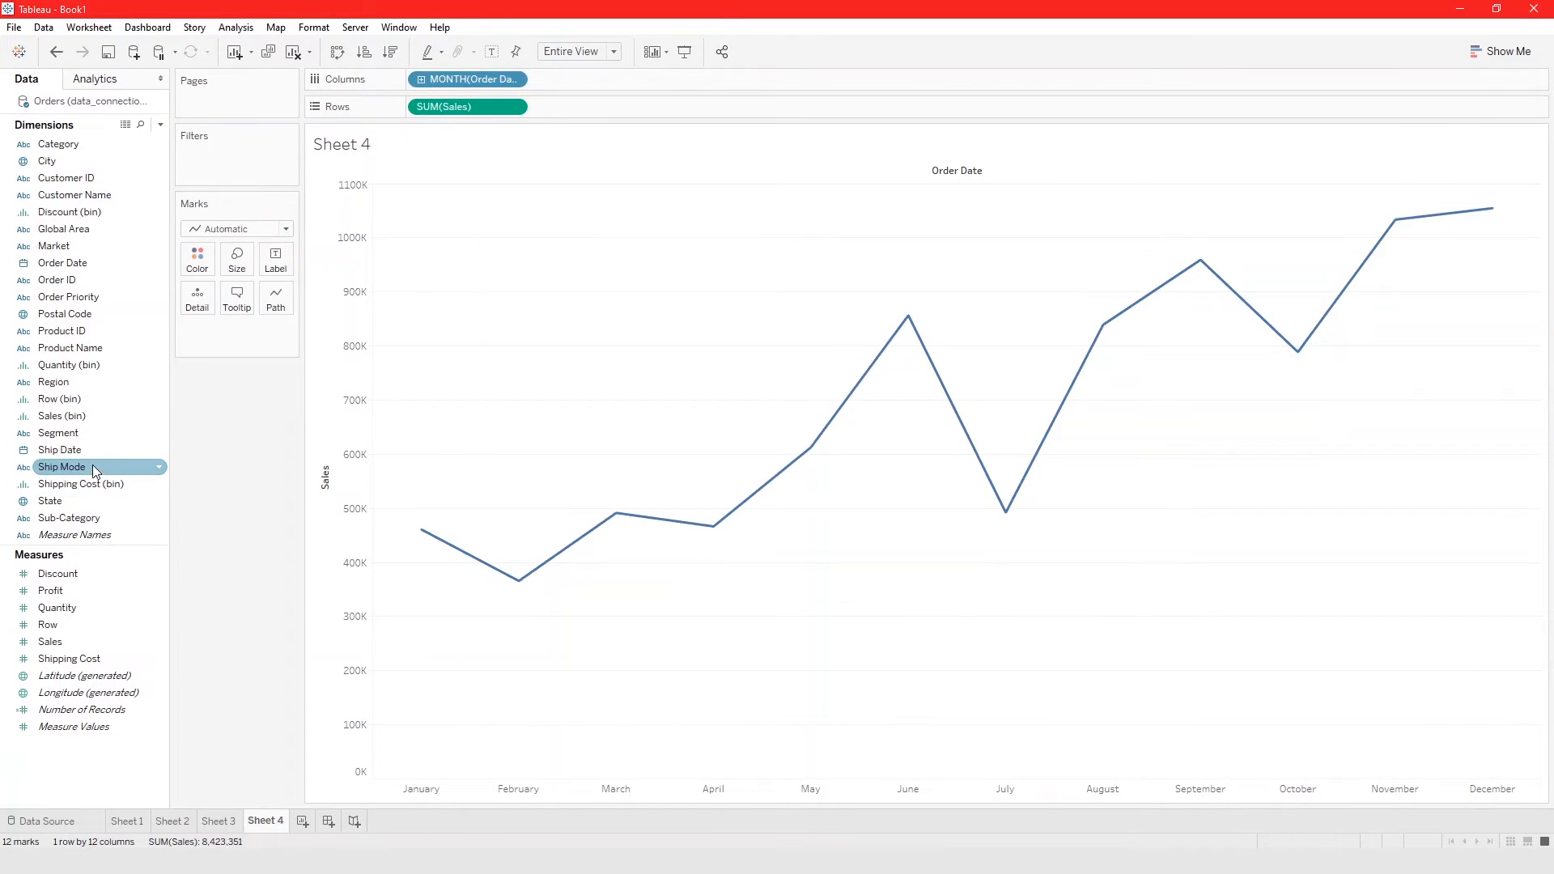
{"action": "left_click_drag", "start_coordinate": [114, 429], "coordinate": [267, 170]}
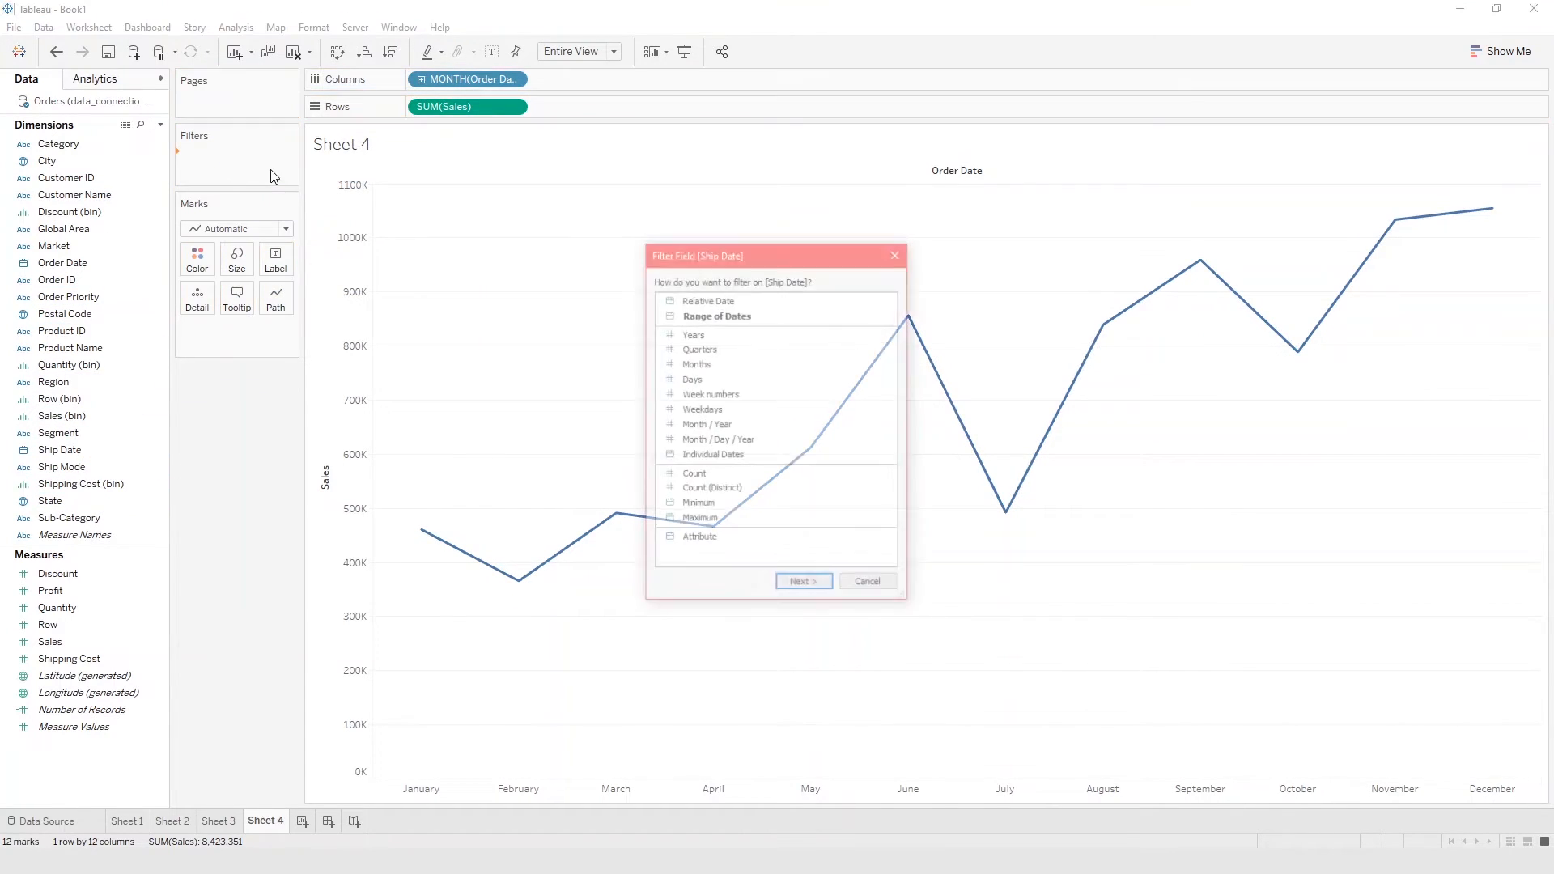
{"action": "left_click", "coordinate": [754, 334]}
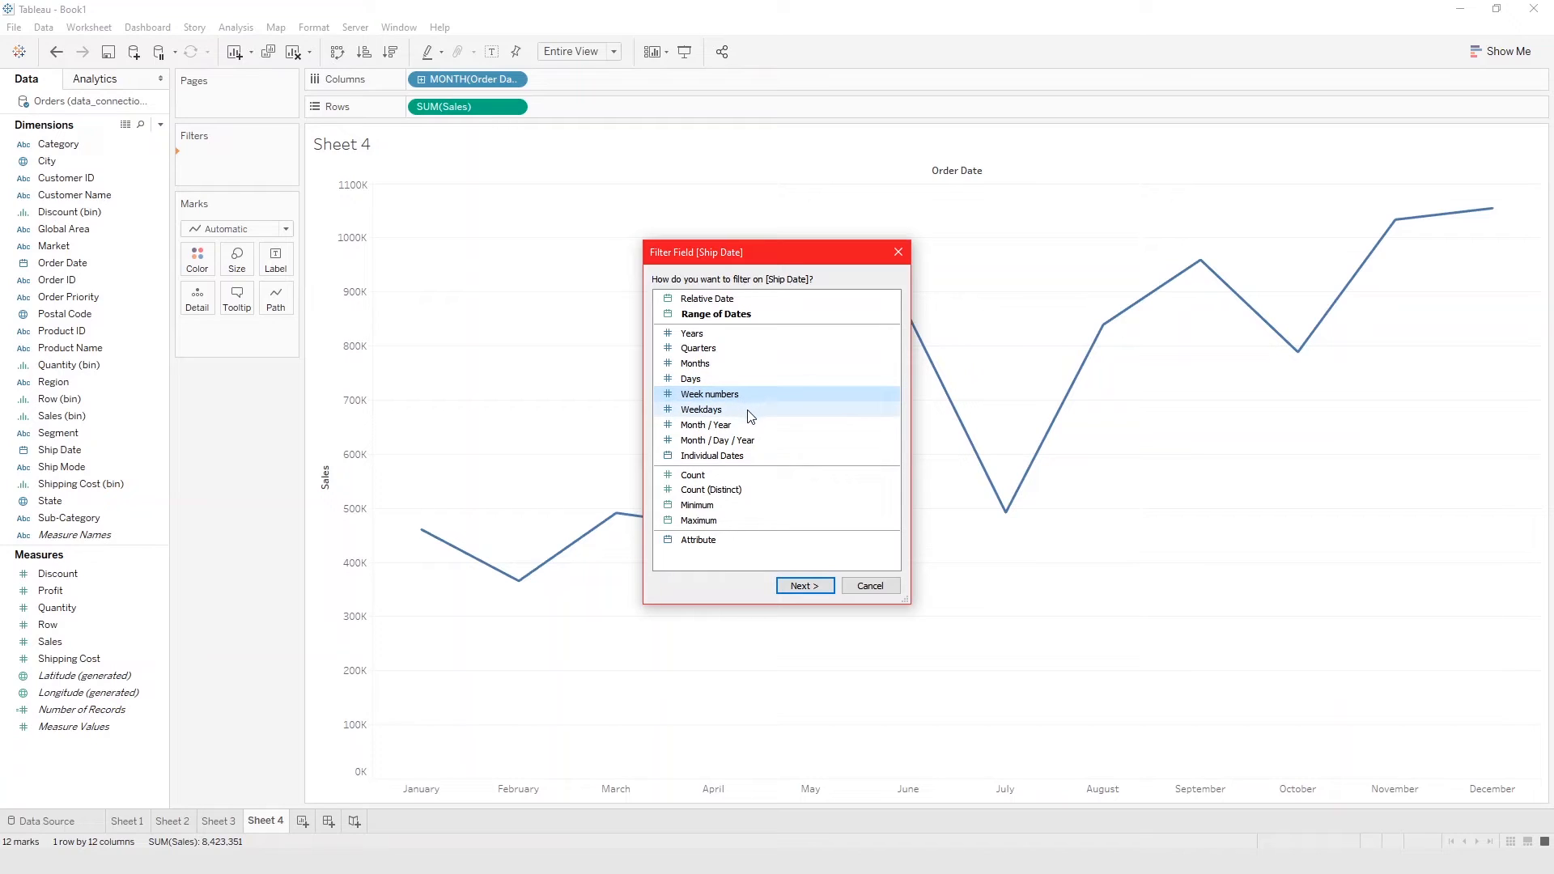
{"action": "left_click", "coordinate": [745, 442]}
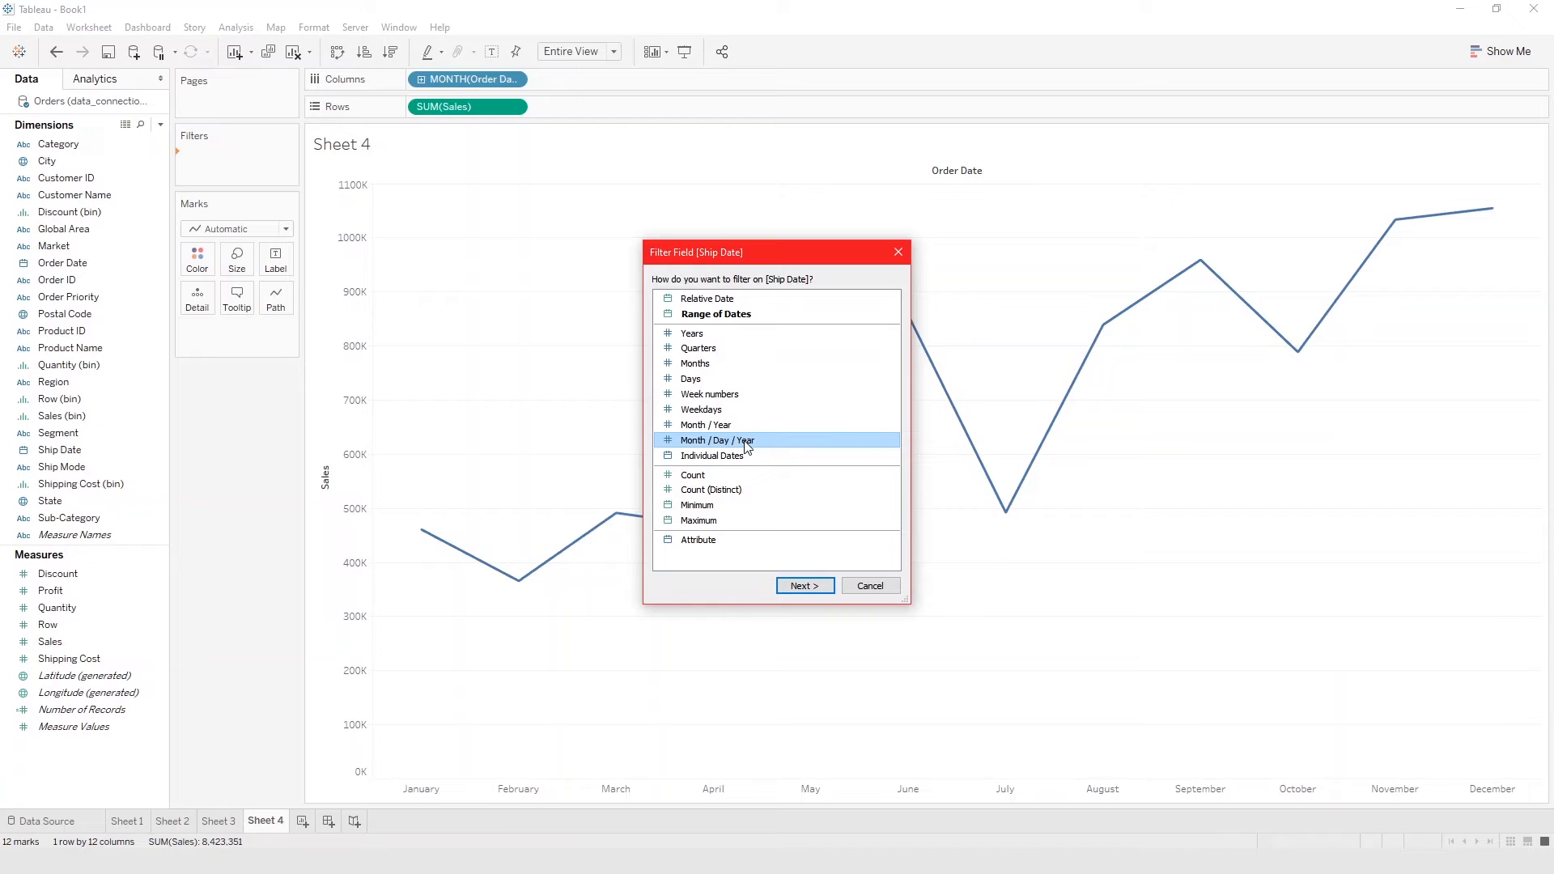
{"action": "left_click", "coordinate": [792, 586]}
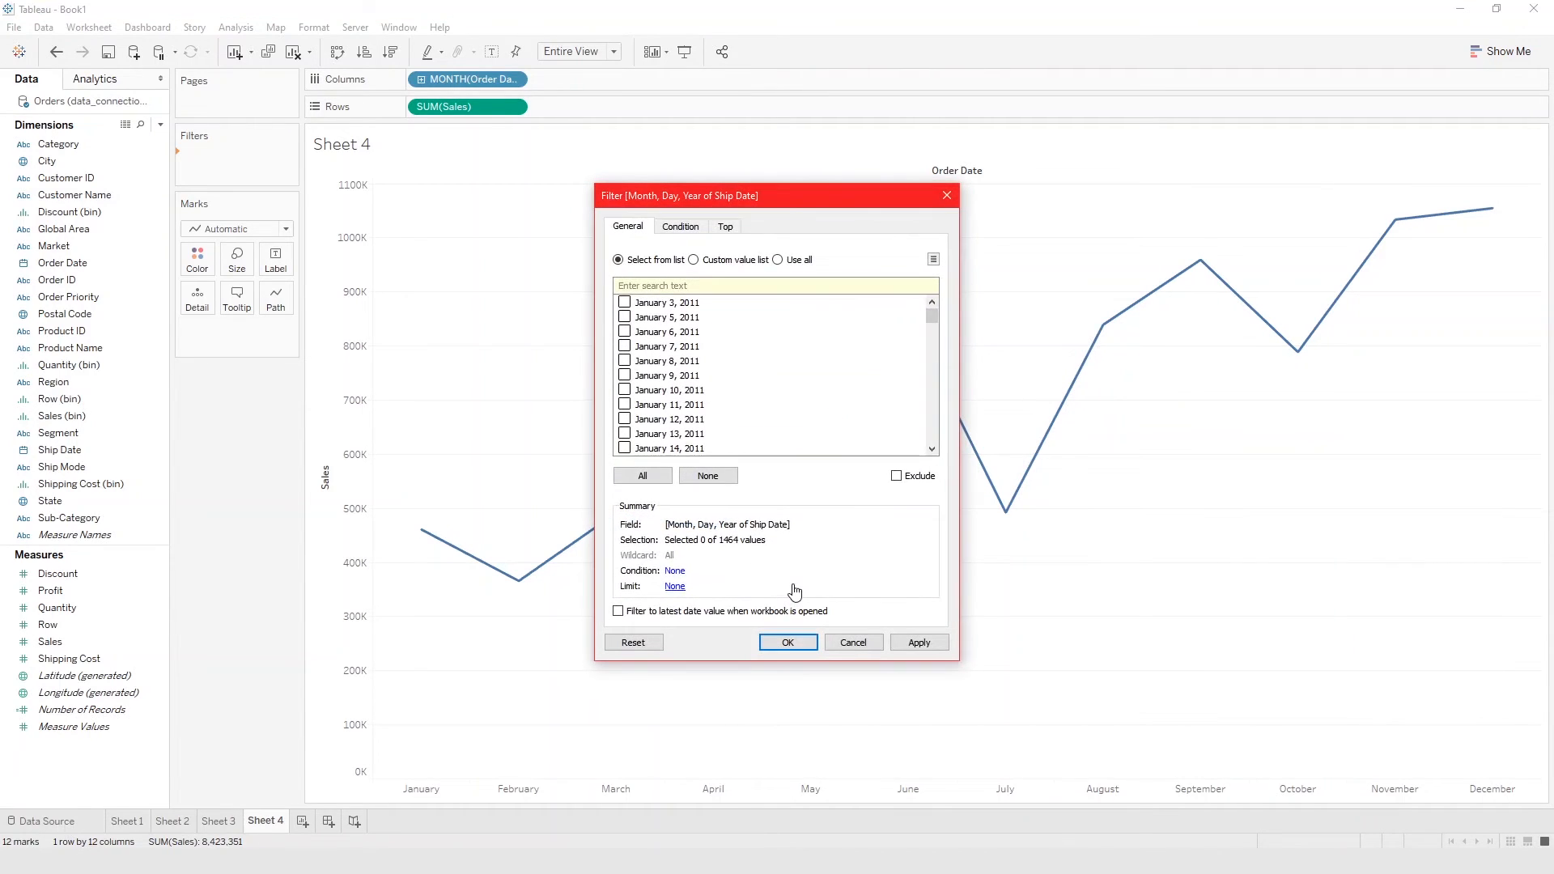
Include only January 3, January 5 and January 9, 2011 in the Ship Date filter and apply it.
{"action": "left_click", "coordinate": [647, 480]}
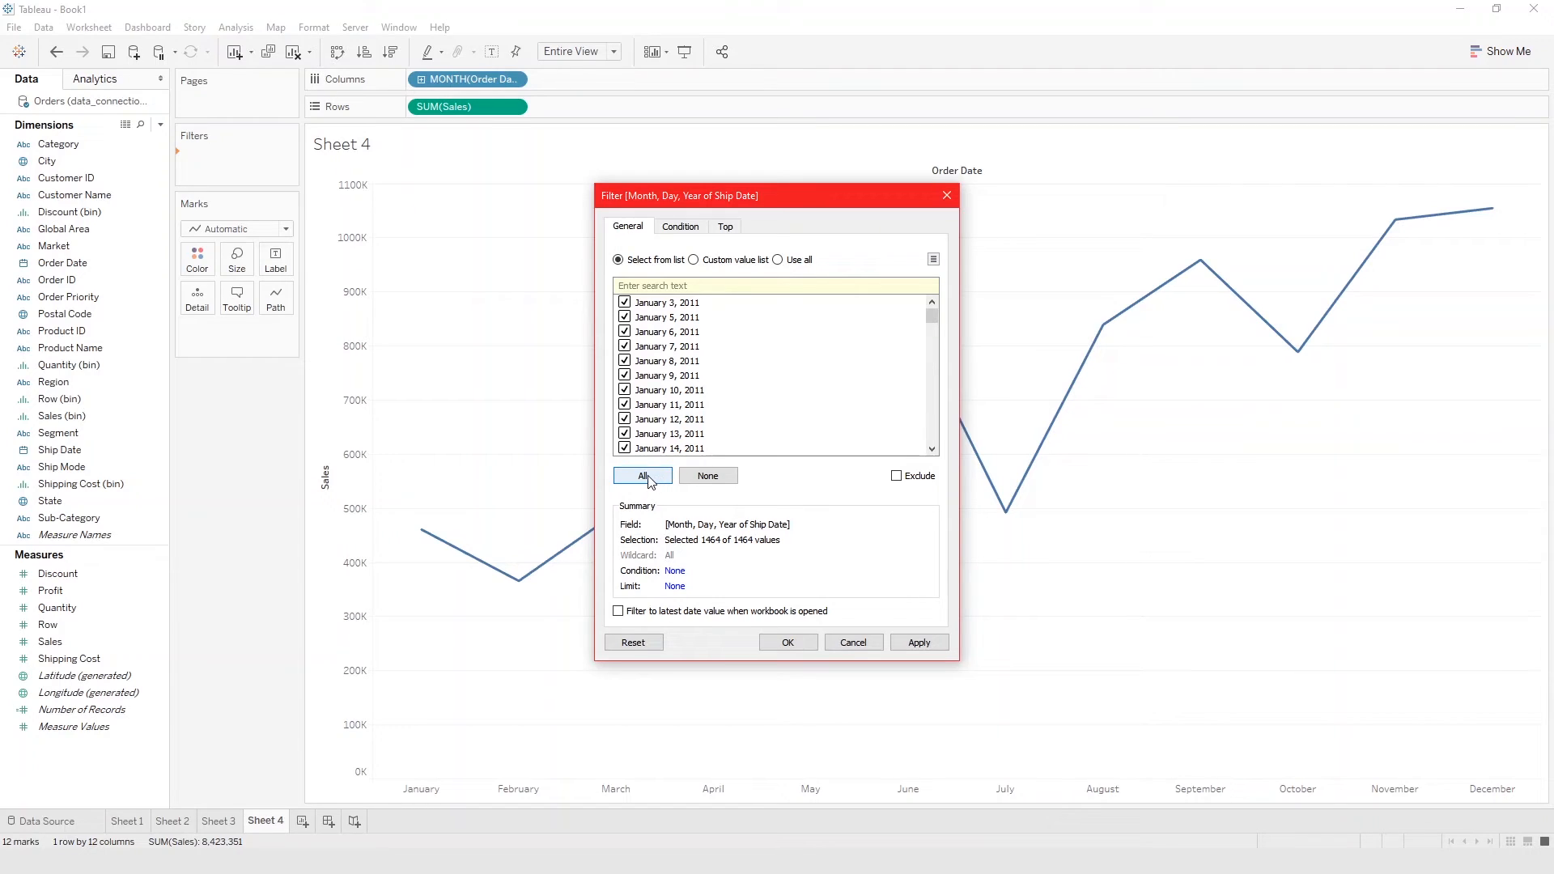
{"action": "left_click", "coordinate": [709, 477]}
{"action": "left_click", "coordinate": [625, 376]}
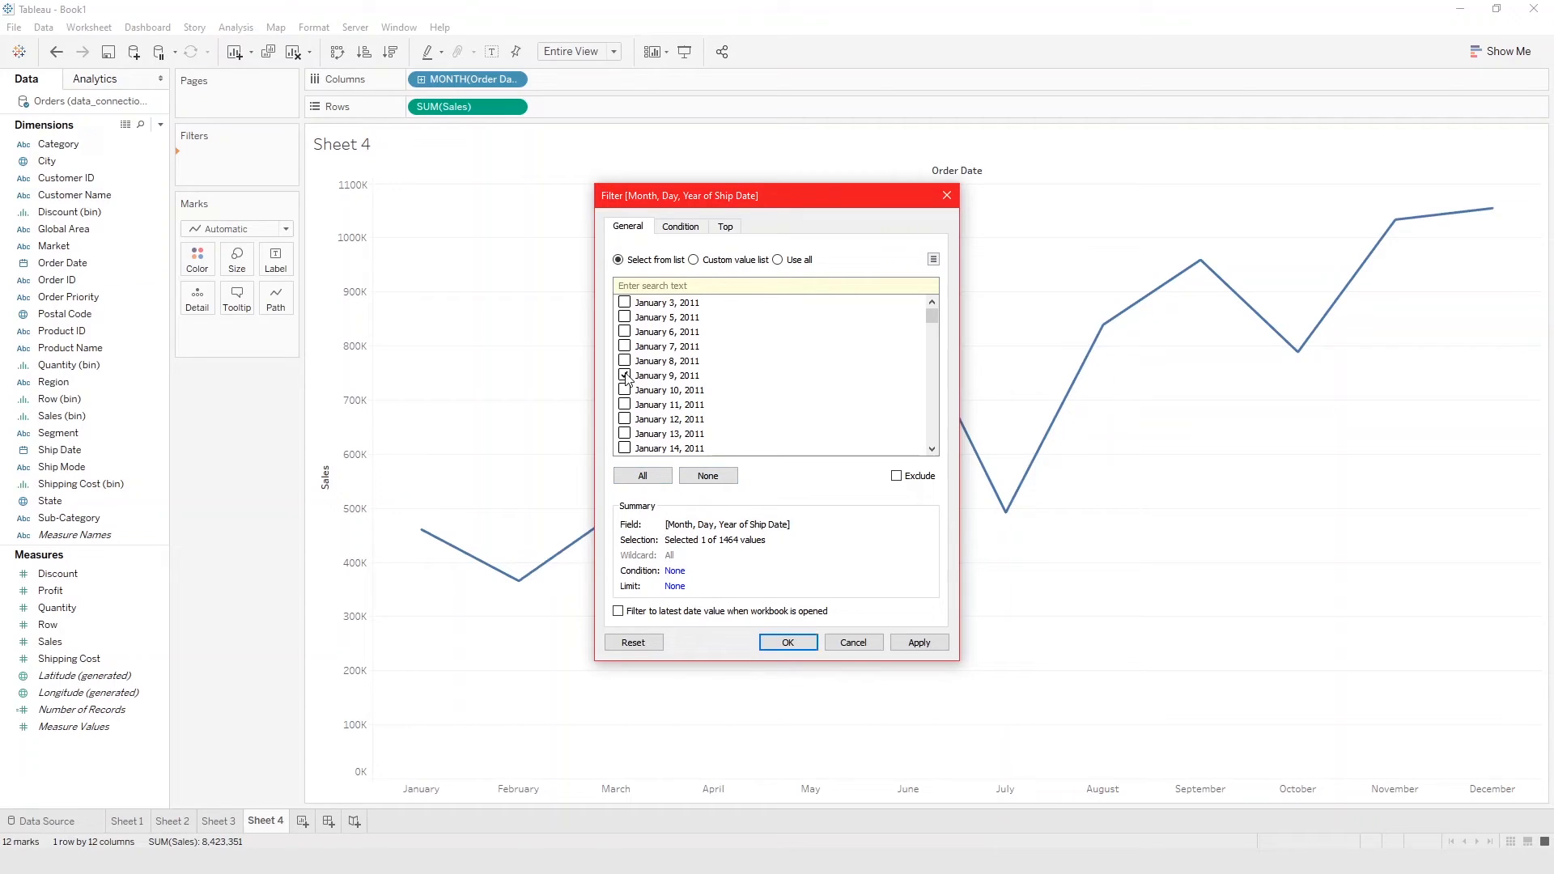
{"action": "left_click", "coordinate": [624, 317]}
{"action": "left_click", "coordinate": [921, 643]}
{"action": "left_click", "coordinate": [787, 643]}
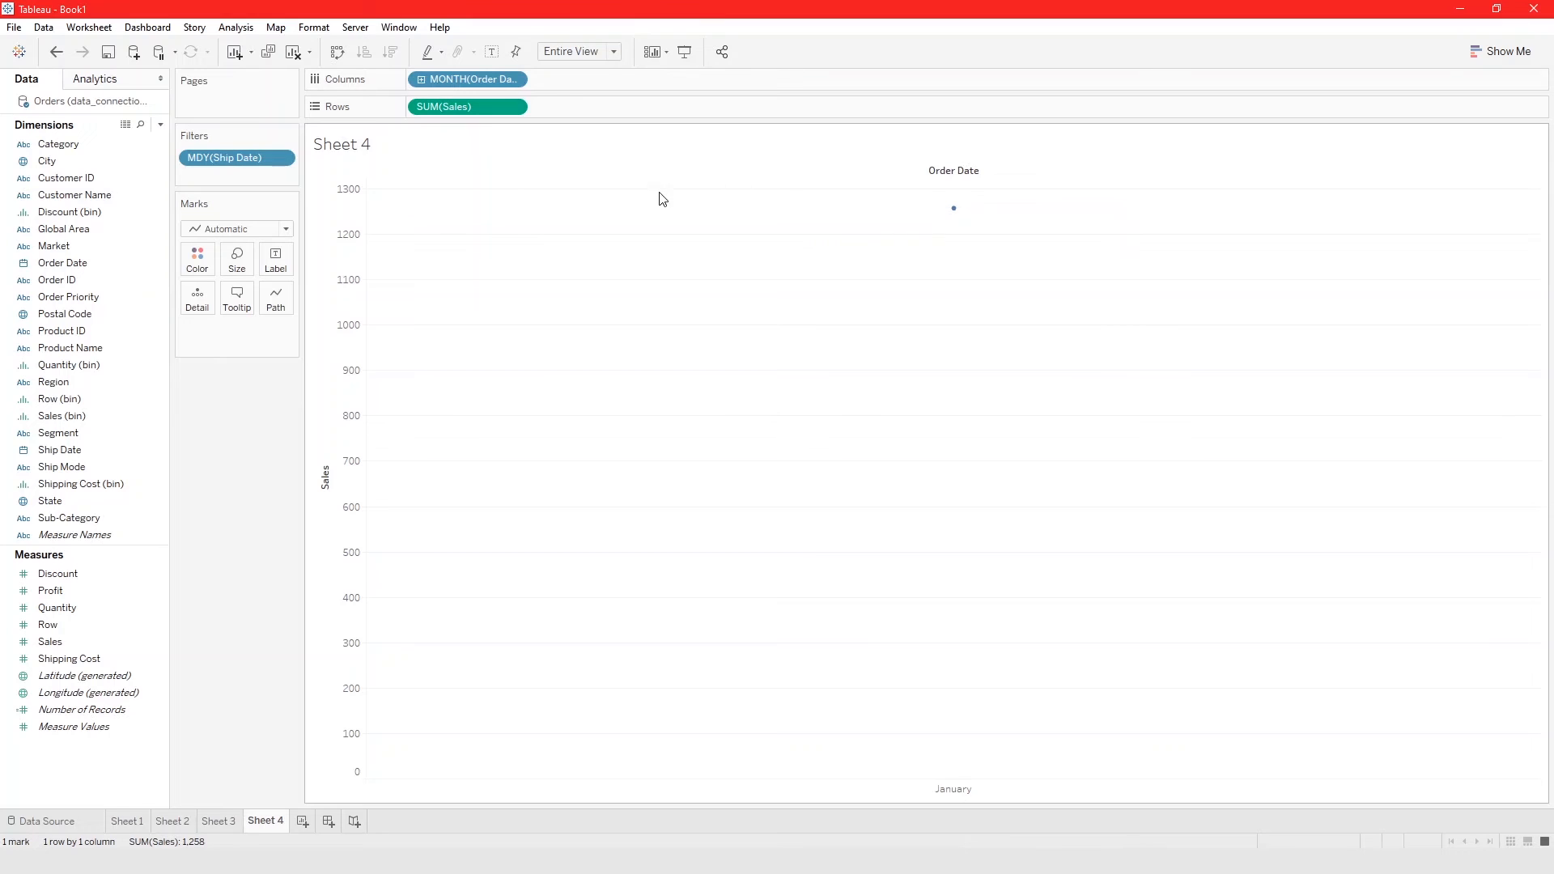
Edit the Ship Date filter and add March 13 and March 14, 2011 to the included dates.
{"action": "left_click", "coordinate": [281, 157]}
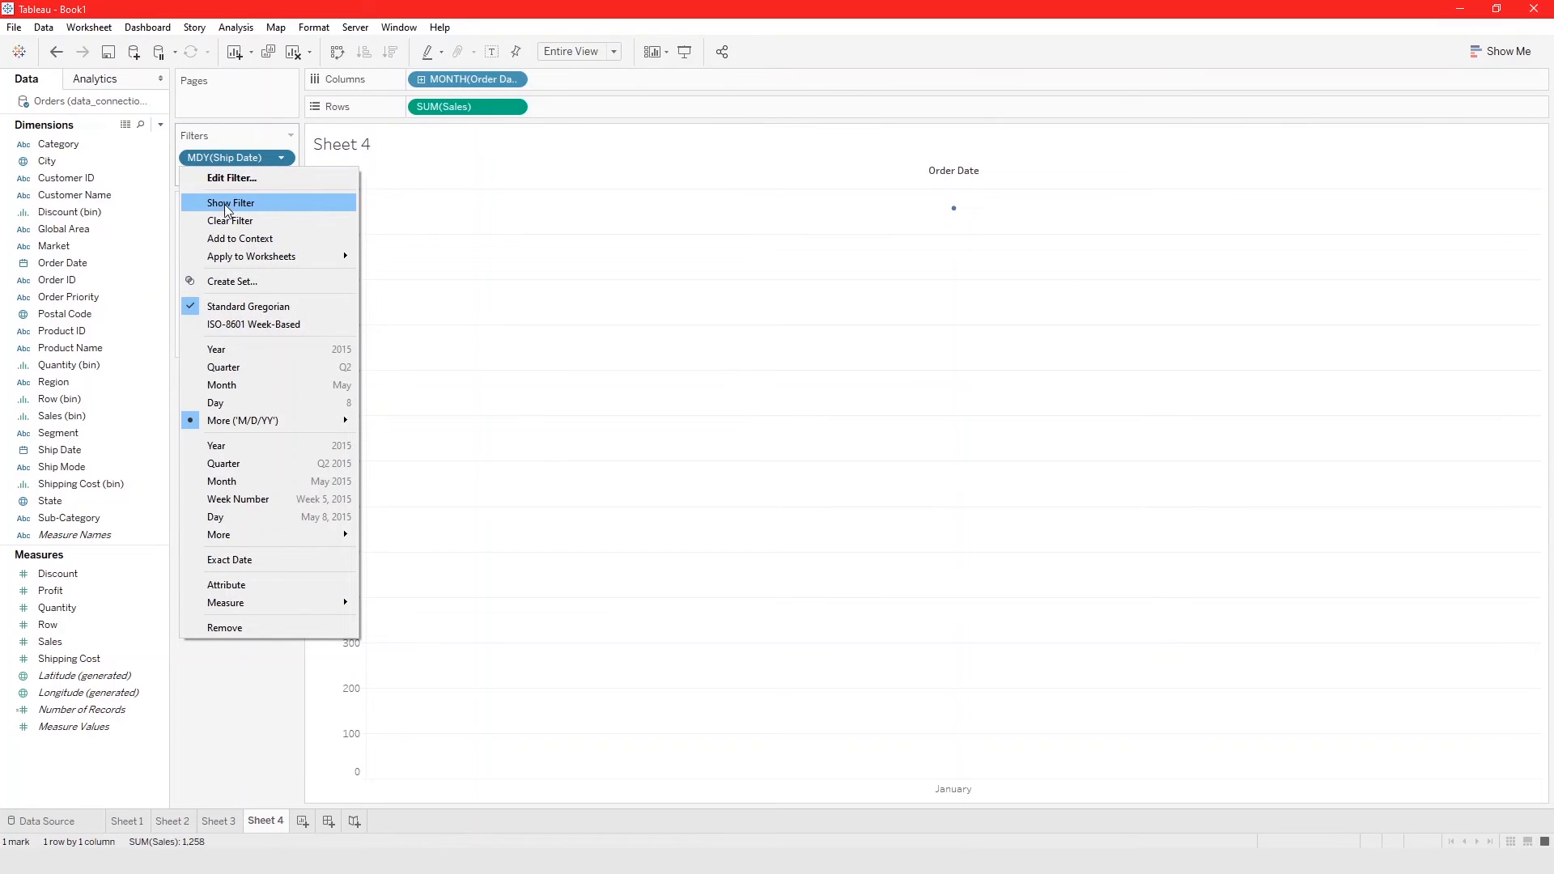
{"action": "left_click", "coordinate": [232, 178]}
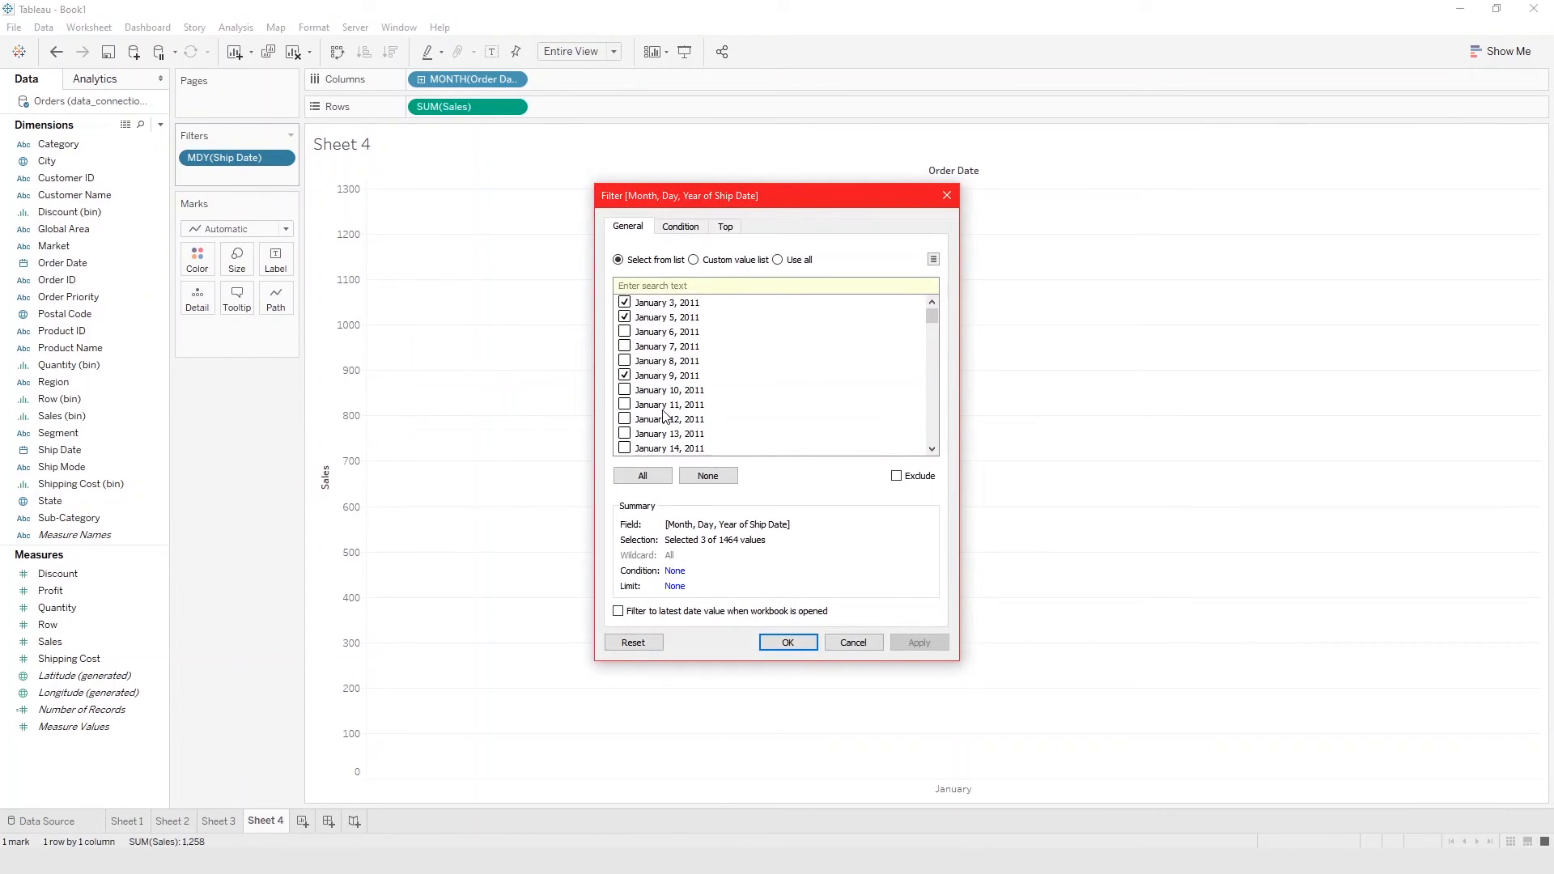
{"action": "scroll", "coordinate": [669, 419], "scroll_direction": "down", "scroll_amount": 15}
{"action": "left_click", "coordinate": [626, 418]}
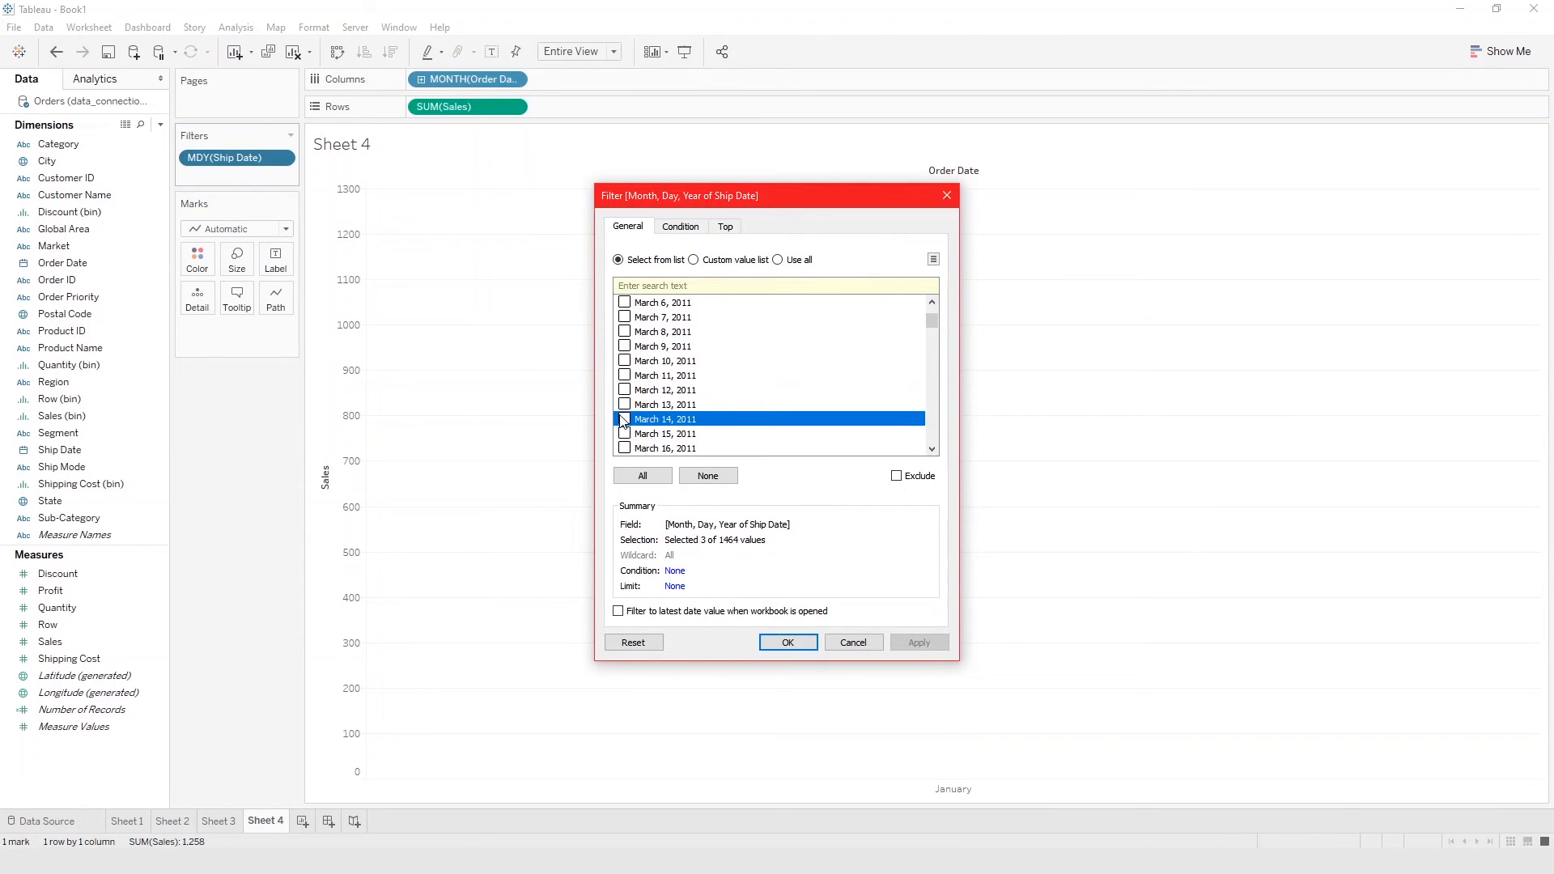
{"action": "left_click", "coordinate": [622, 417]}
{"action": "left_click", "coordinate": [624, 404]}
Add February 8 and February 9, 2011 to the Ship Date filter and apply it to the chart.
{"action": "scroll", "coordinate": [627, 392], "scroll_direction": "up", "scroll_amount": 14}
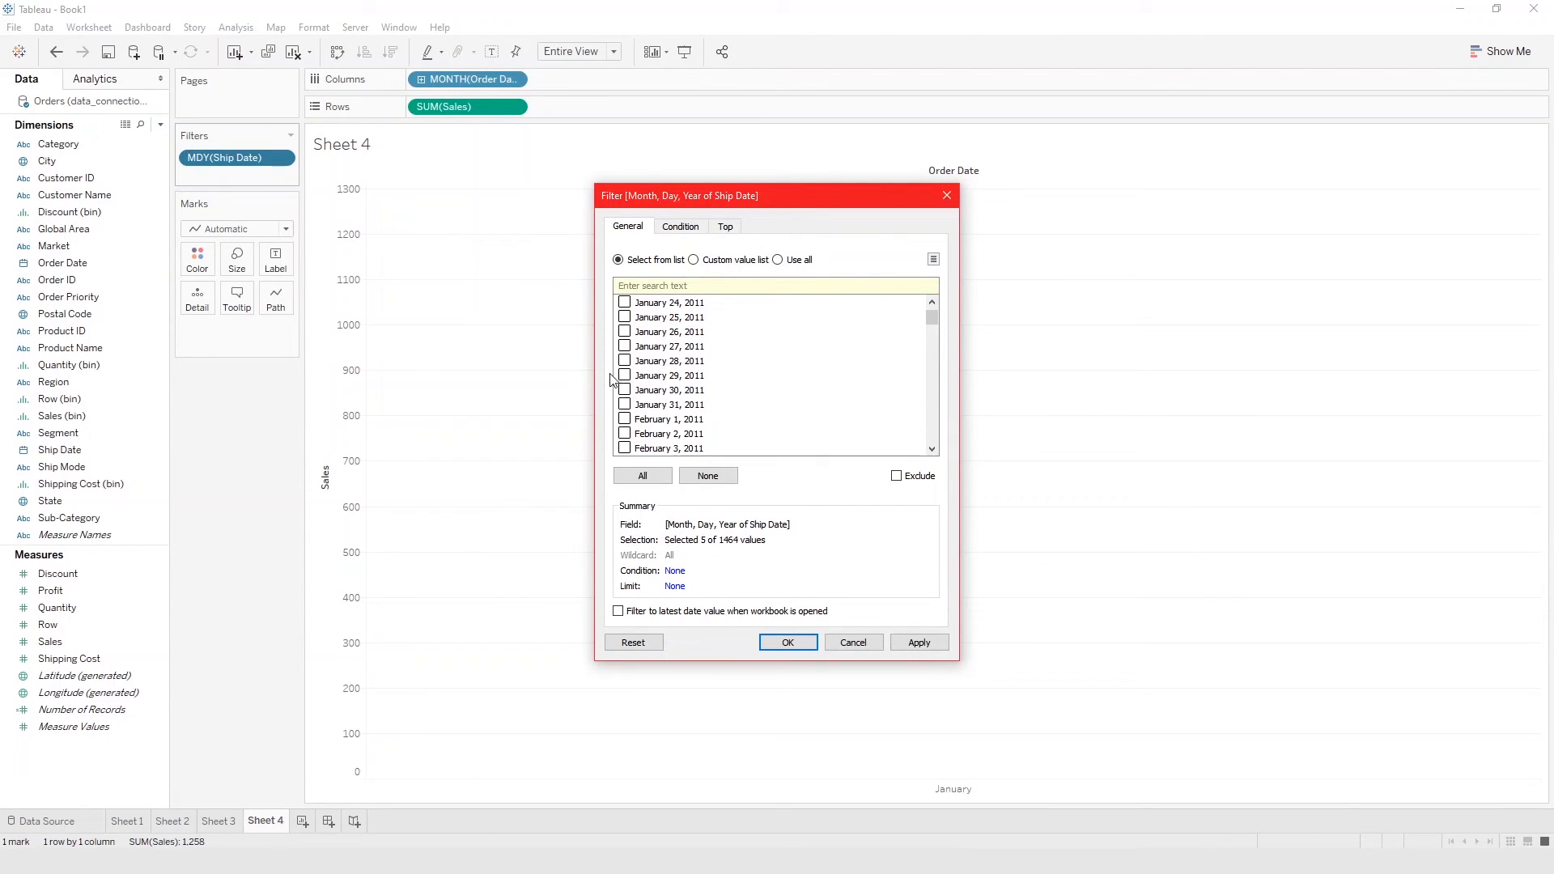
{"action": "scroll", "coordinate": [623, 393], "scroll_direction": "down", "scroll_amount": 3}
{"action": "left_click", "coordinate": [625, 389]}
{"action": "left_click", "coordinate": [624, 374]}
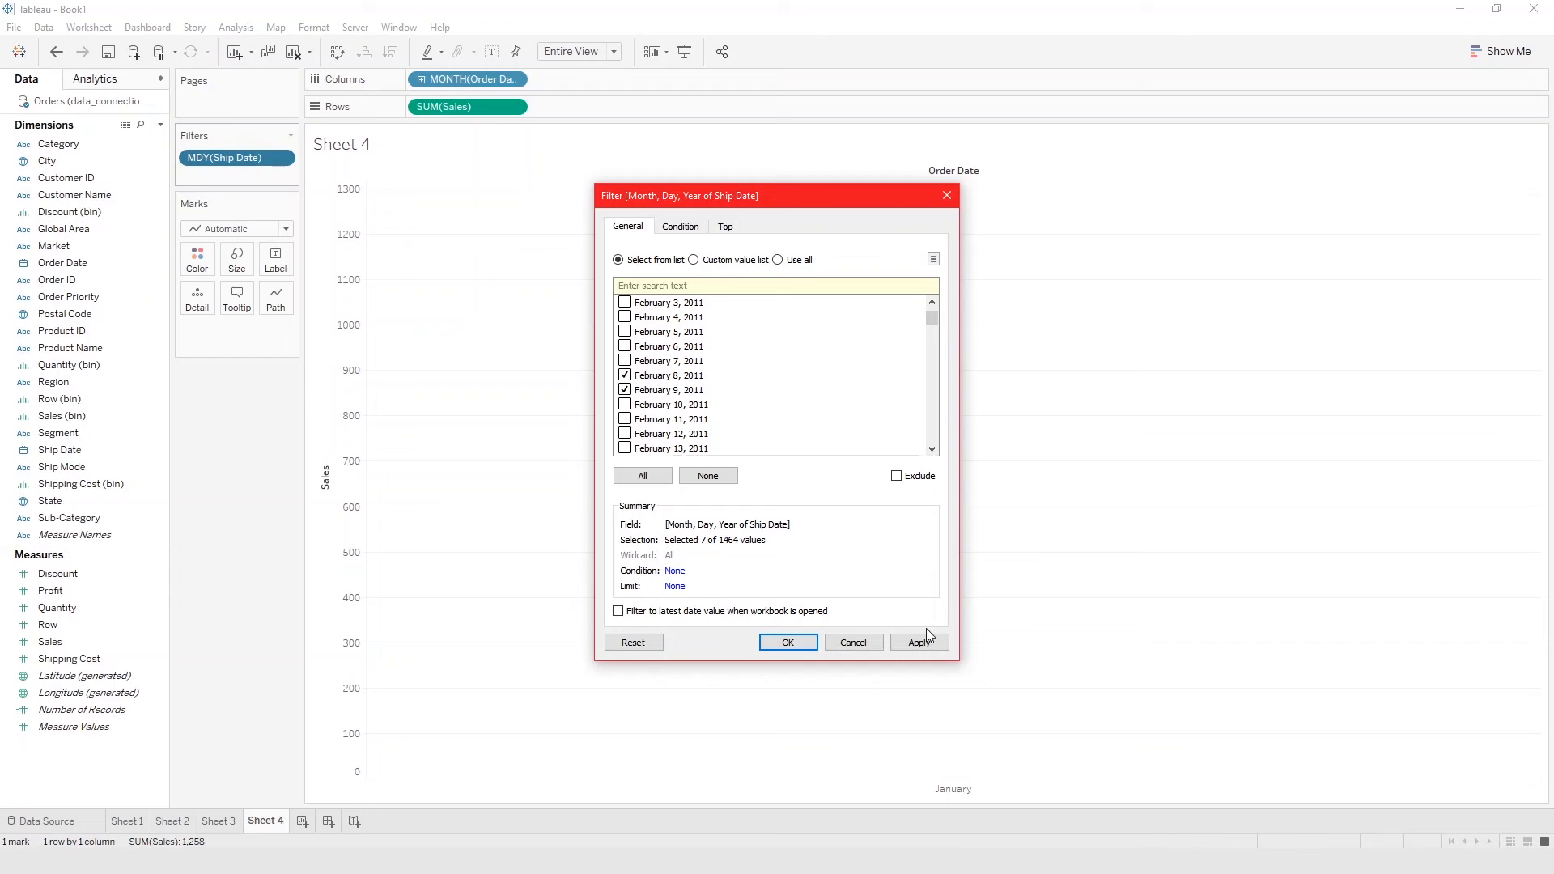
{"action": "left_click", "coordinate": [919, 642]}
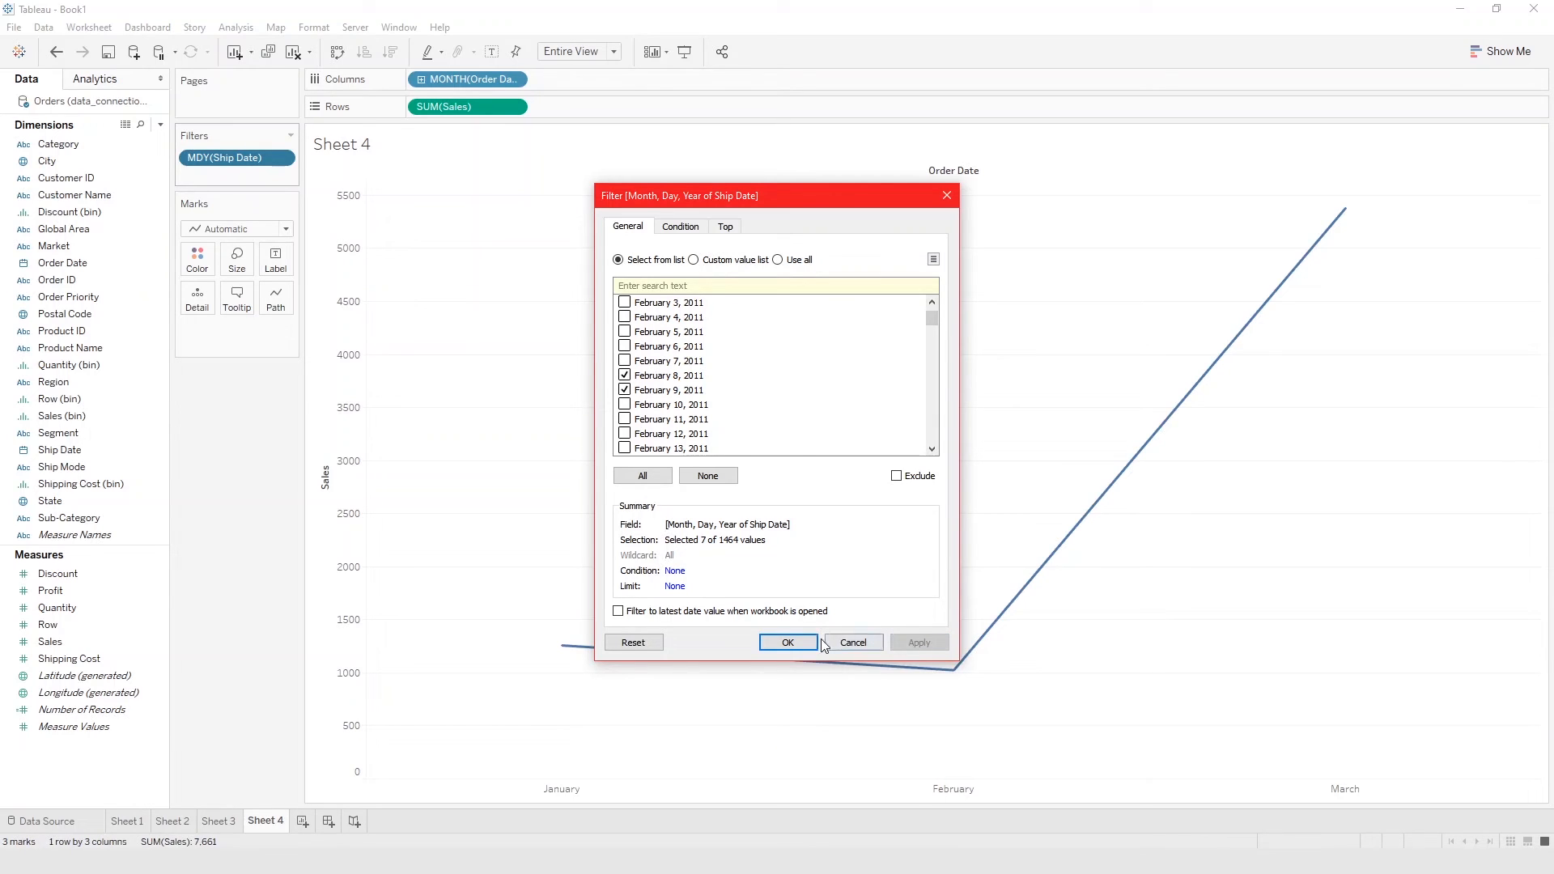
{"action": "left_click", "coordinate": [790, 643]}
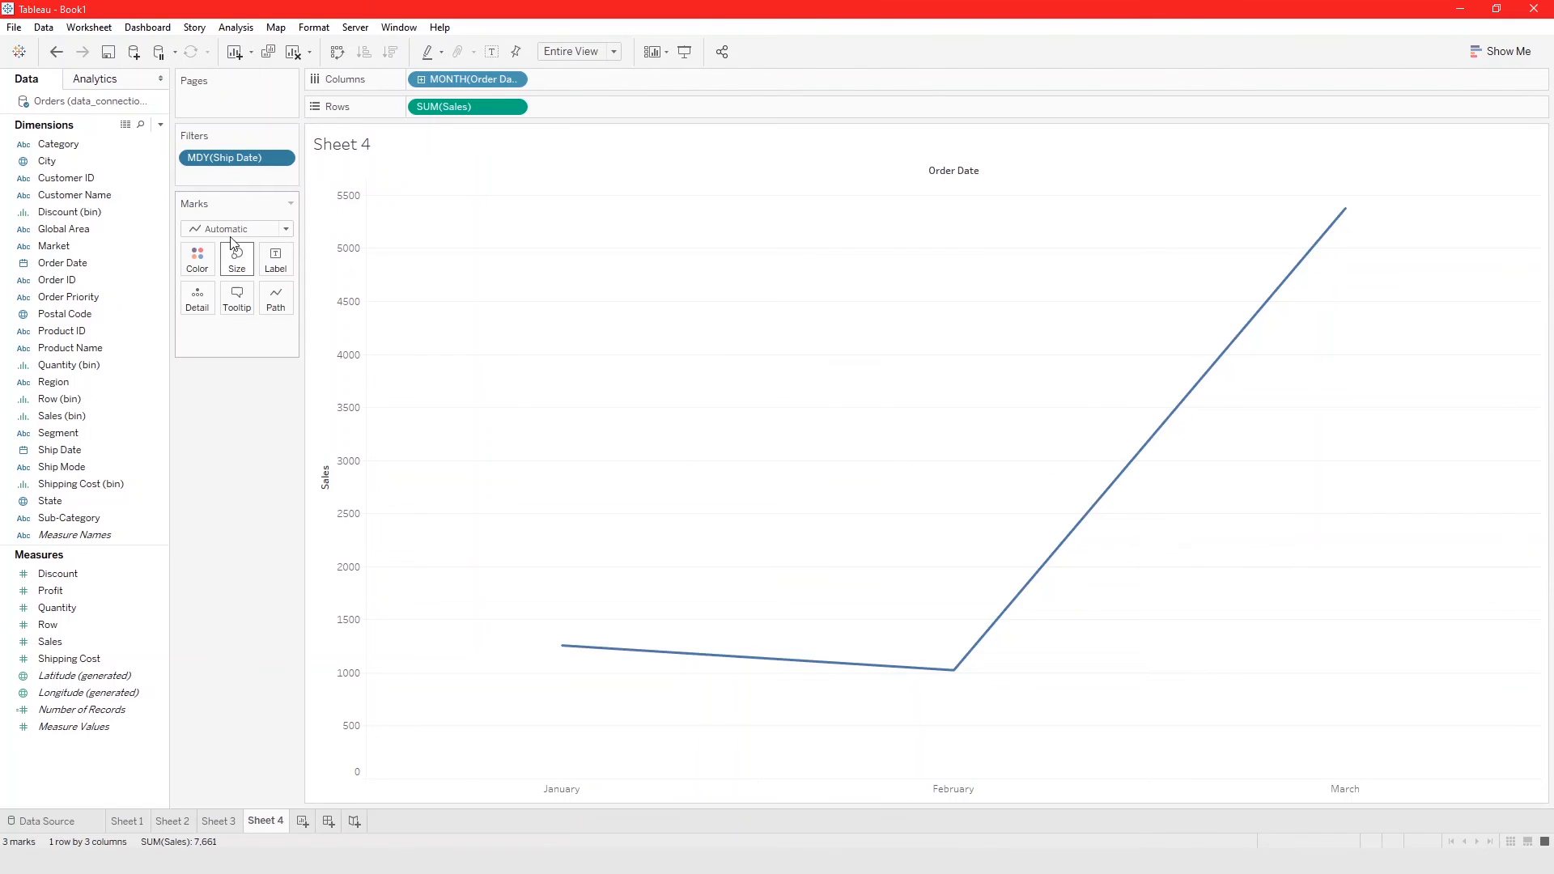
Replace the Ship Date filter with a Months filter on Order Date, keeping February, March, April, May, July, August and October.
{"action": "left_click_drag", "start_coordinate": [230, 158], "coordinate": [140, 174]}
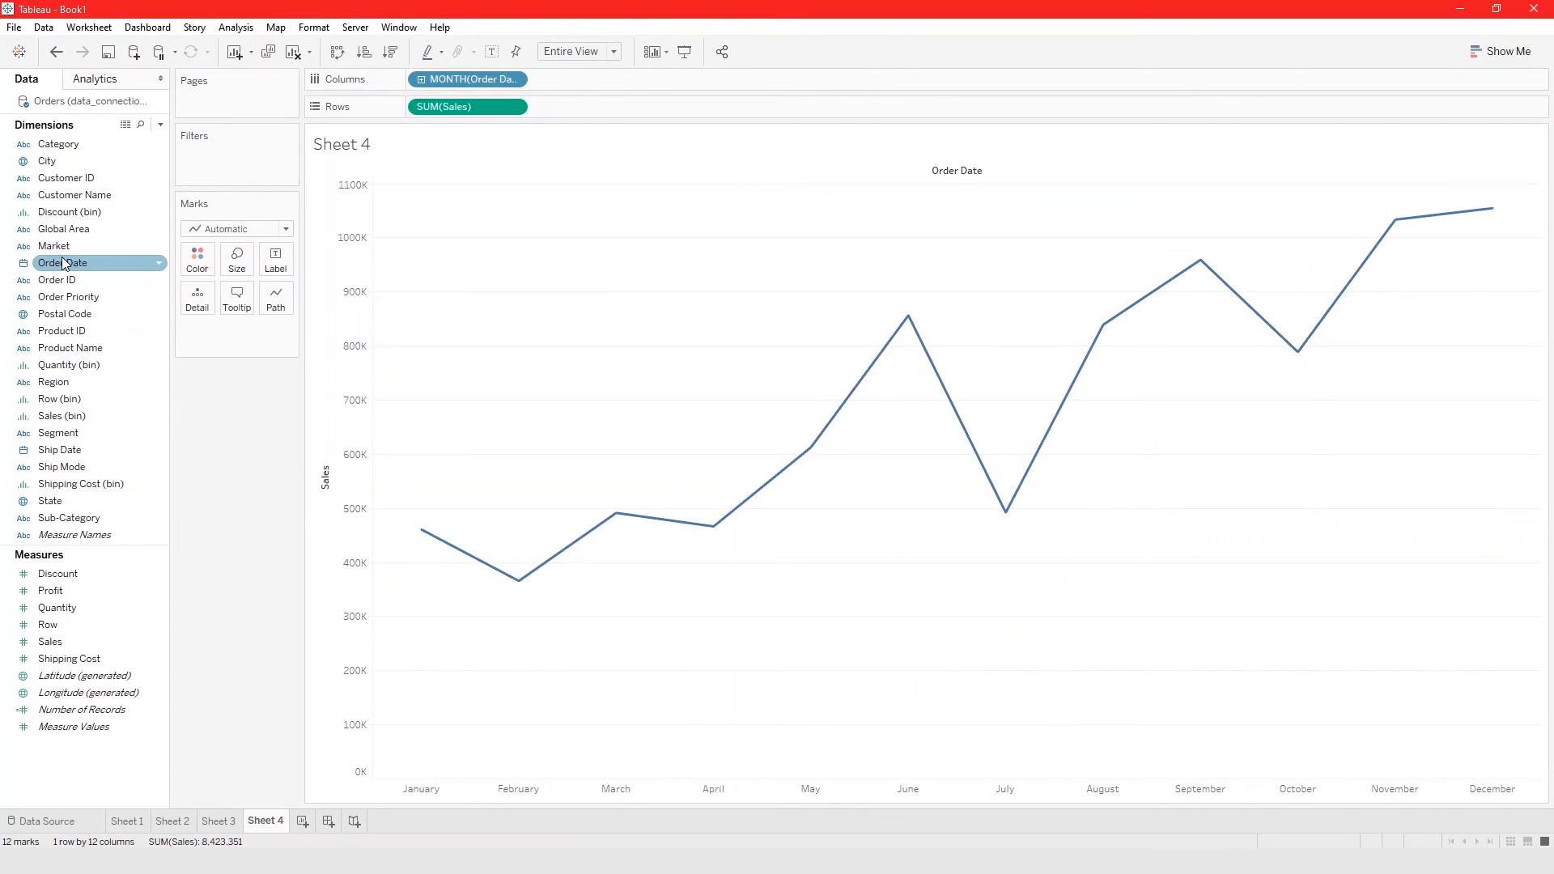
{"action": "left_click_drag", "start_coordinate": [61, 260], "coordinate": [205, 160]}
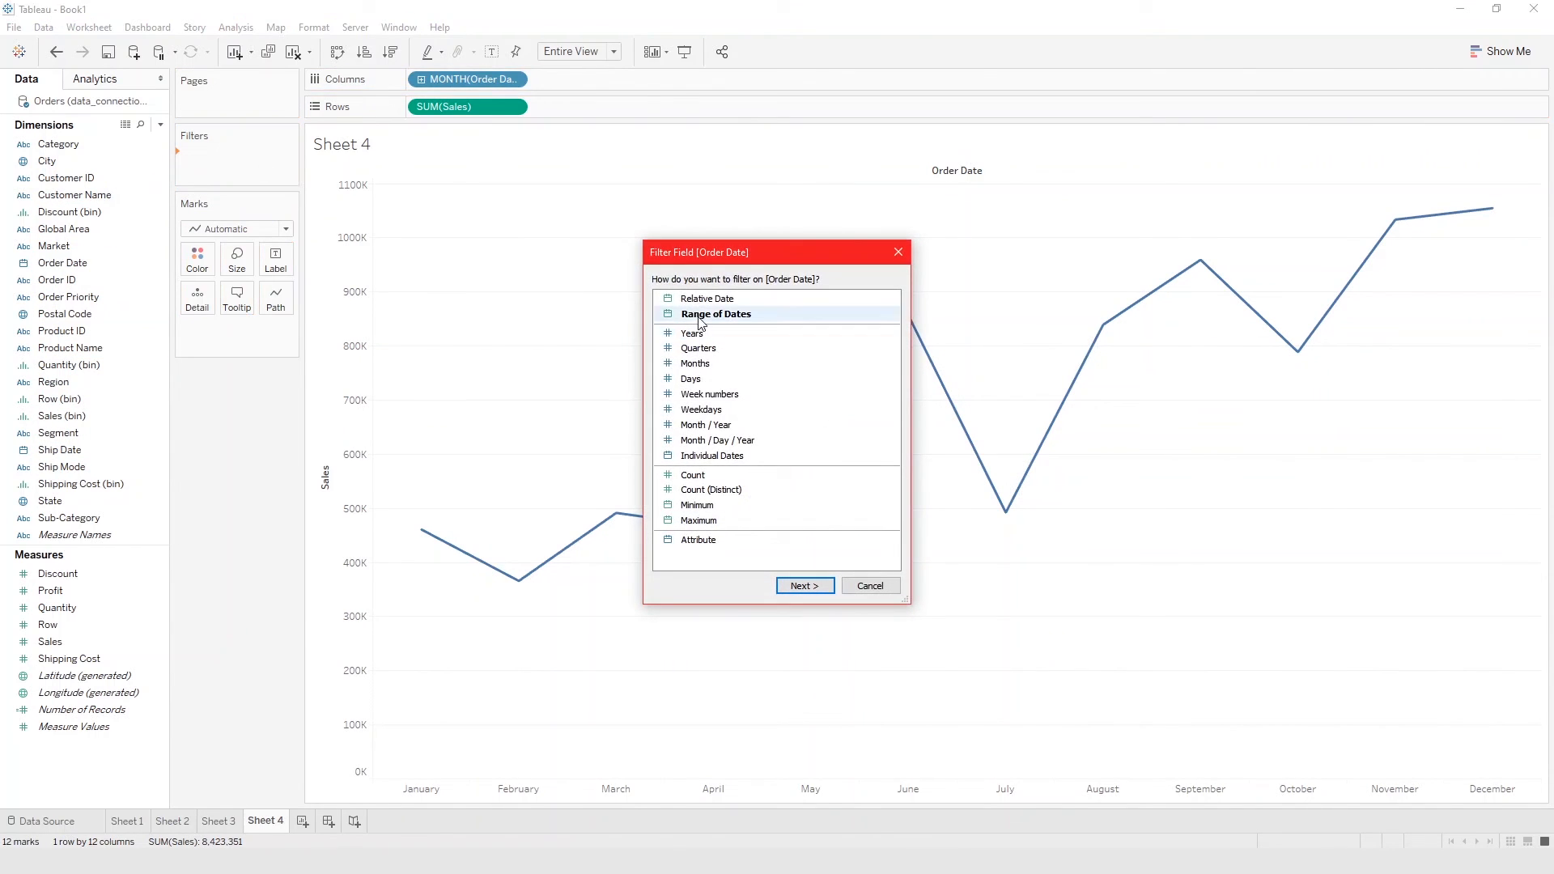
{"action": "left_click", "coordinate": [698, 366]}
{"action": "left_click", "coordinate": [804, 586]}
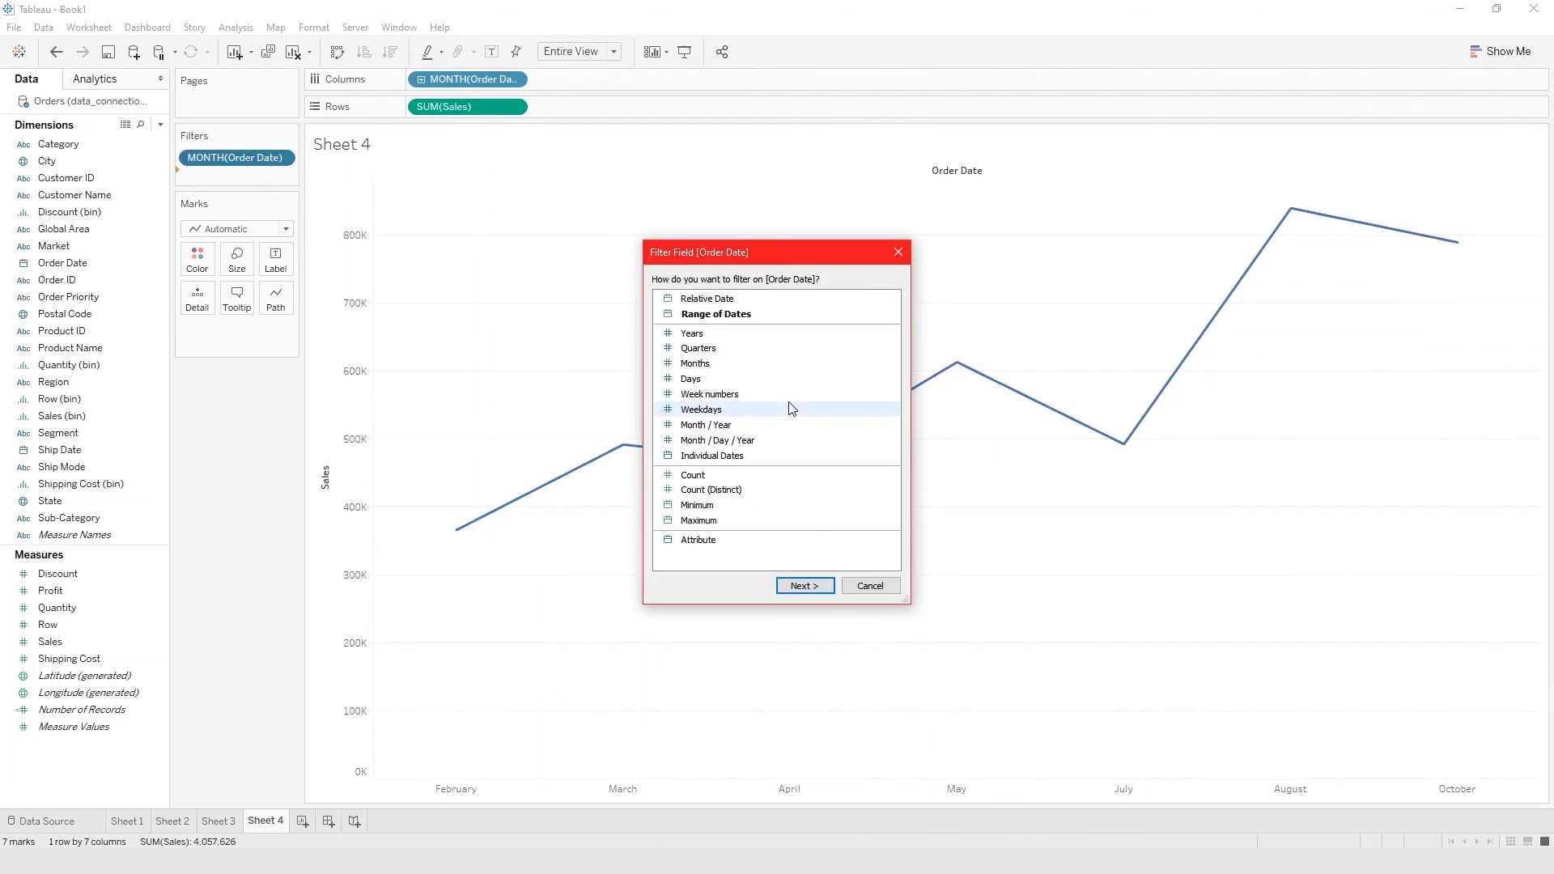
View the Range of Dates filter options for a second Order Date filter and close them without adding it.
{"action": "left_click", "coordinate": [707, 299]}
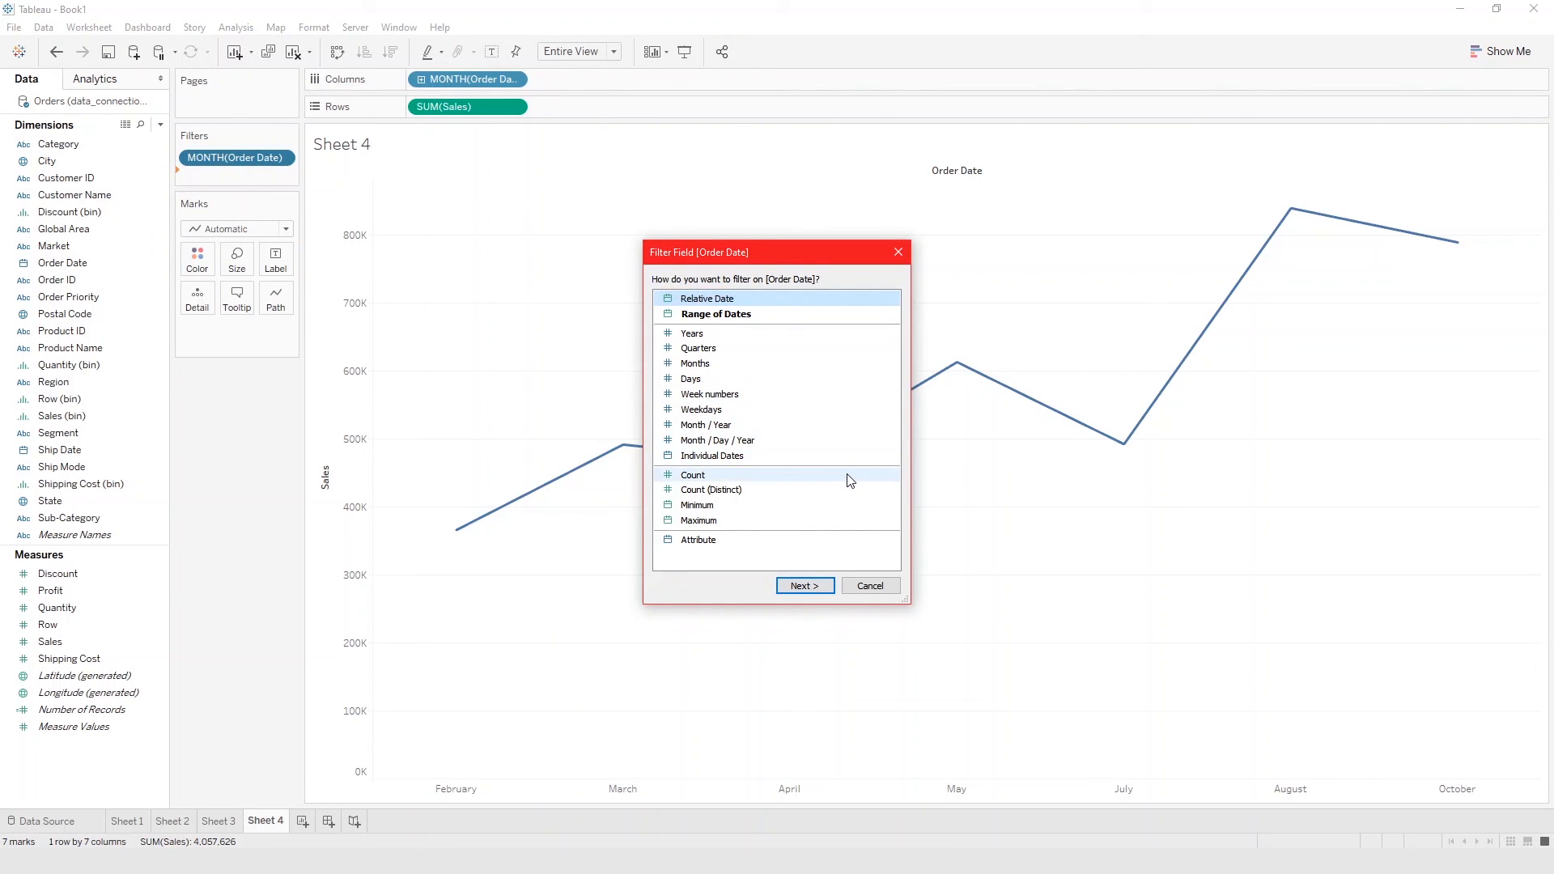
{"action": "left_click", "coordinate": [712, 314]}
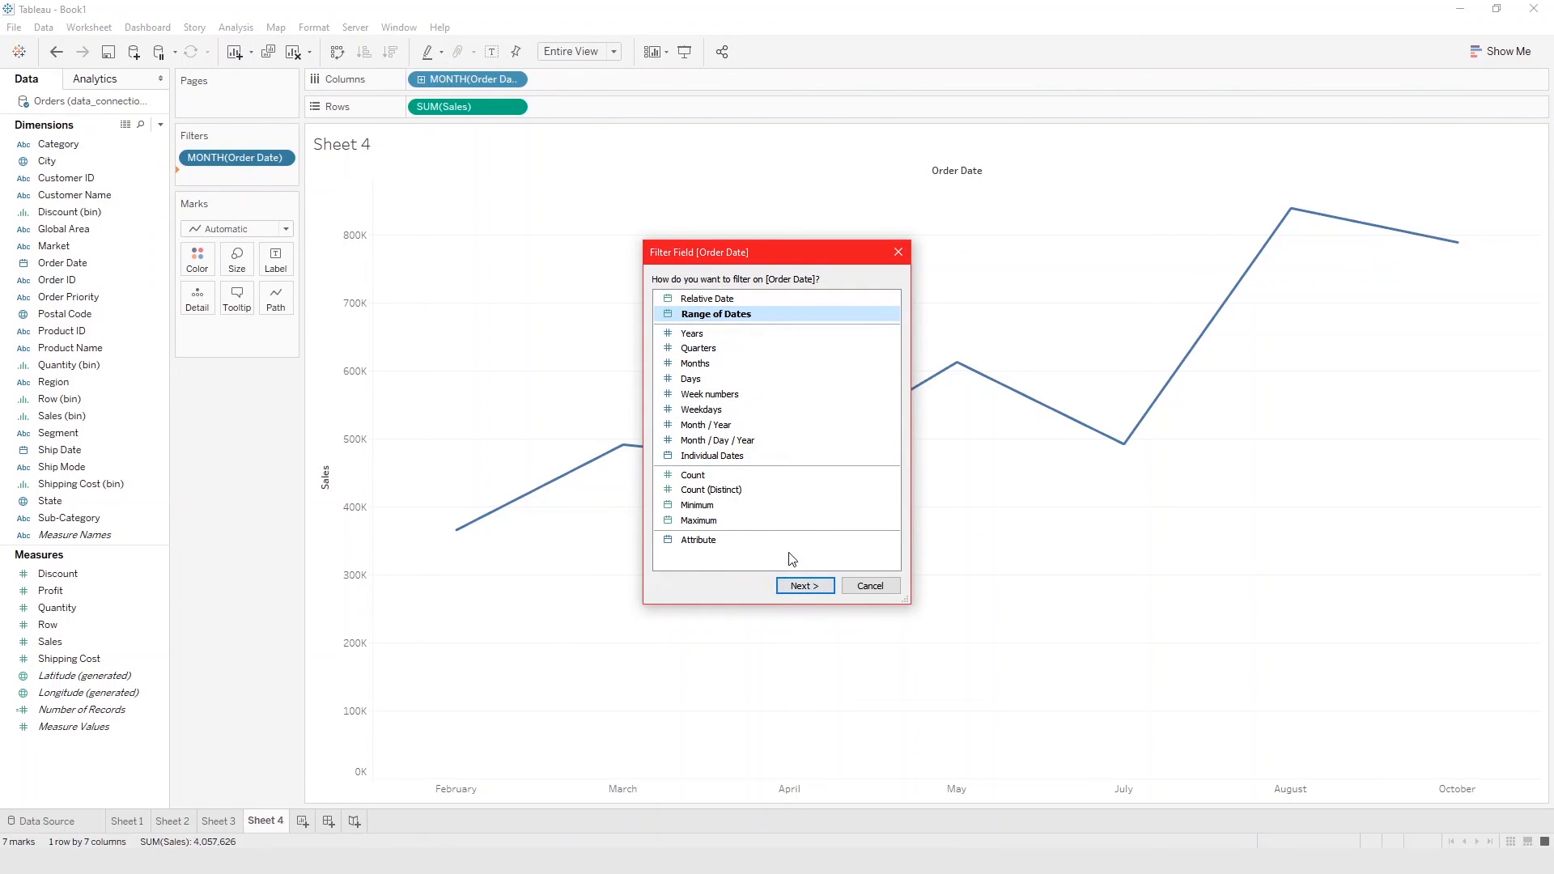
{"action": "left_click", "coordinate": [813, 591]}
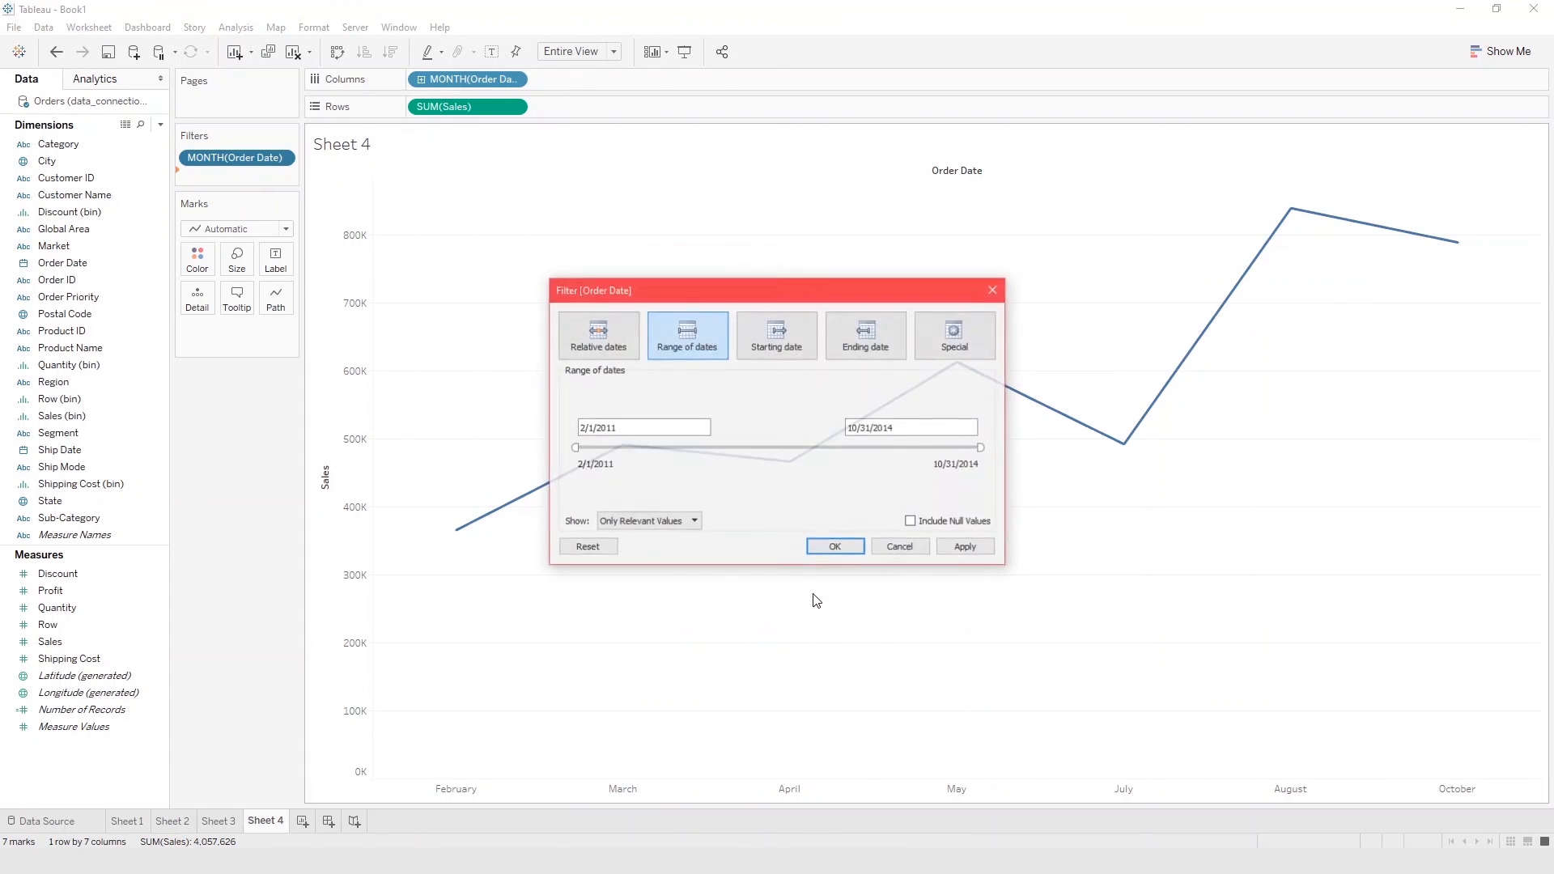
{"action": "left_click", "coordinate": [899, 548]}
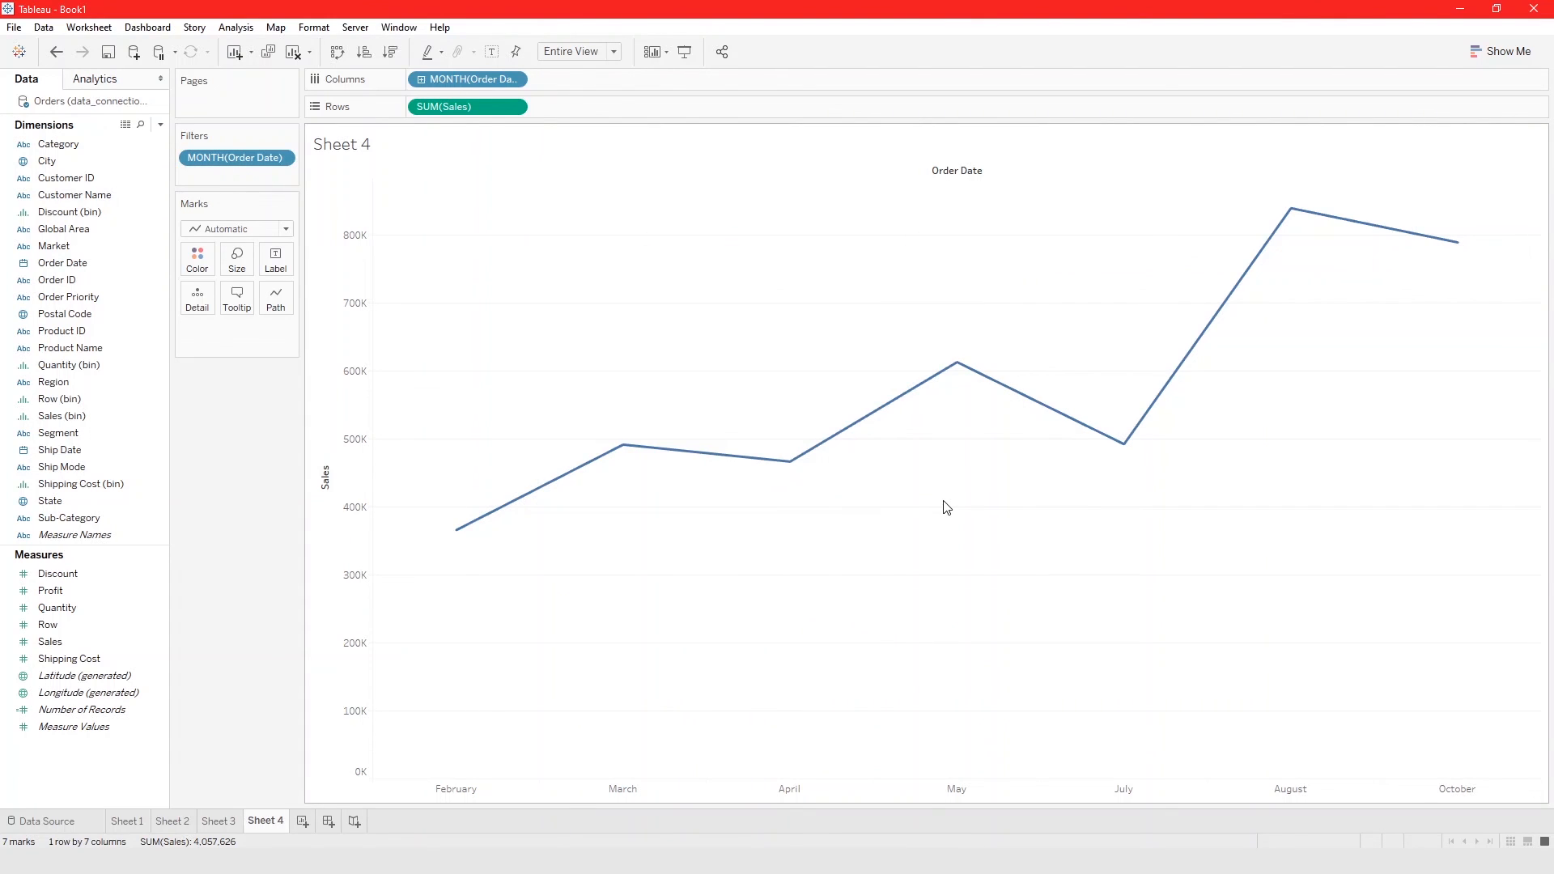